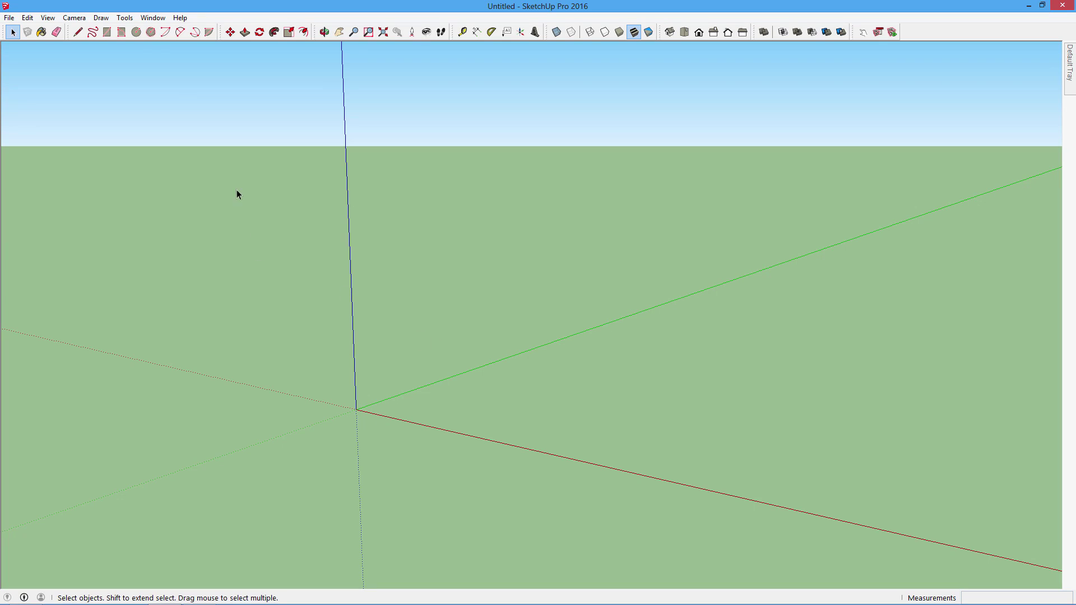
Step: Draw a 6' x 2' base rectangle on the ground plane, anchored at the origin
left_click(106, 32)
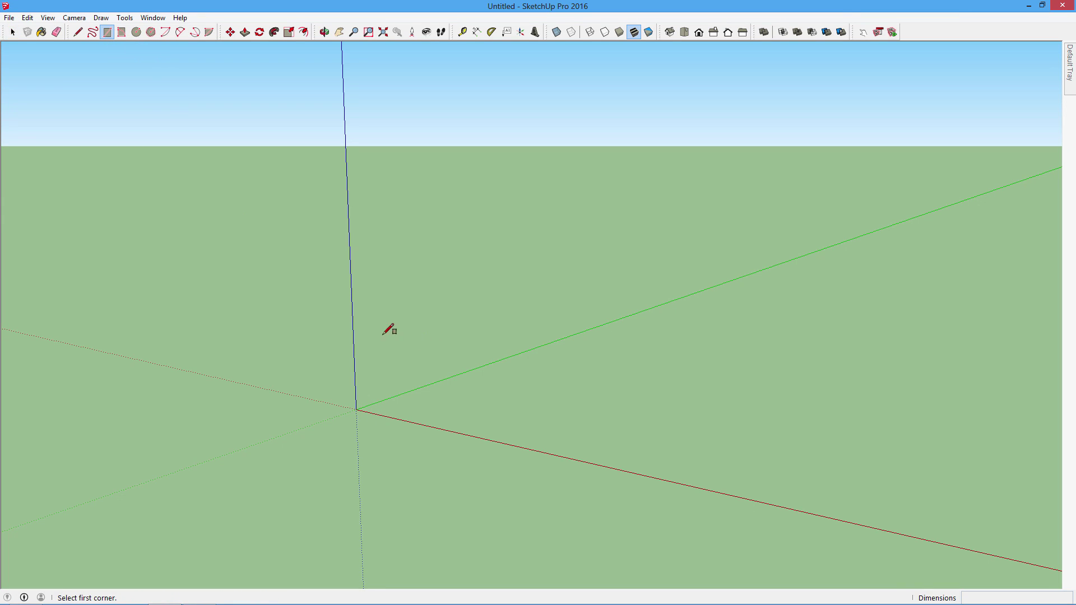
left_click(359, 407)
type("6',2'")
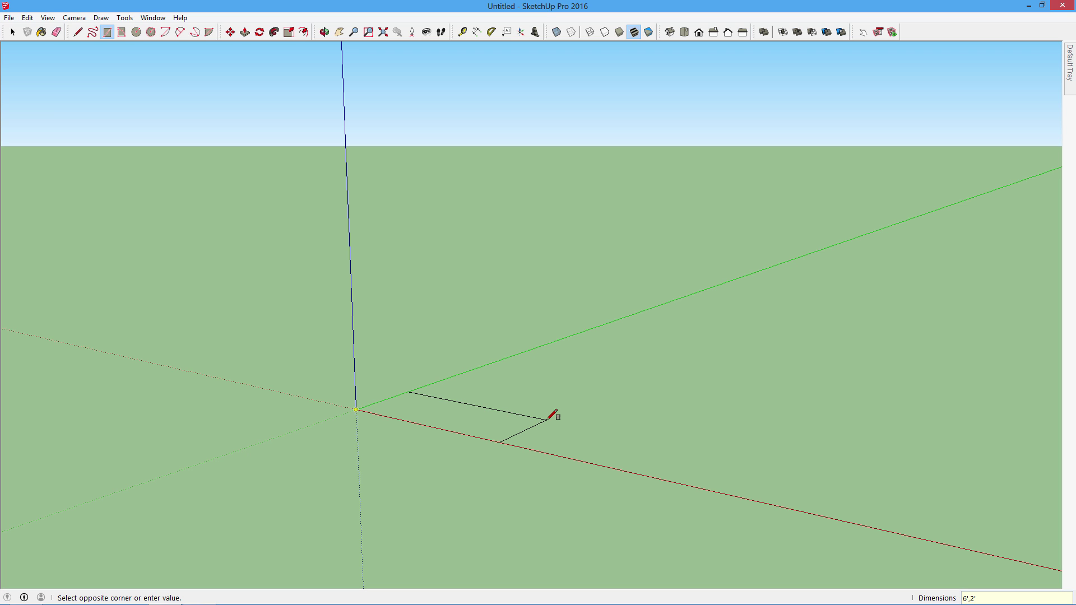
key("Return")
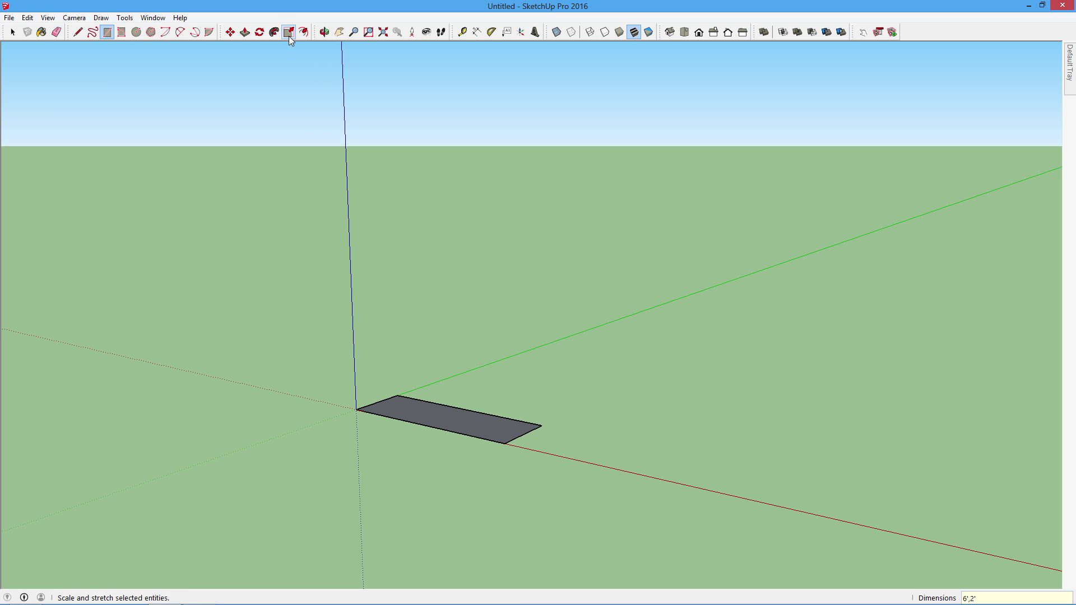
Step: Push/pull the rectangle up 4' into a 6' x 2' x 4' box and orbit above it
left_click(244, 34)
left_click_drag(451, 417, 459, 336)
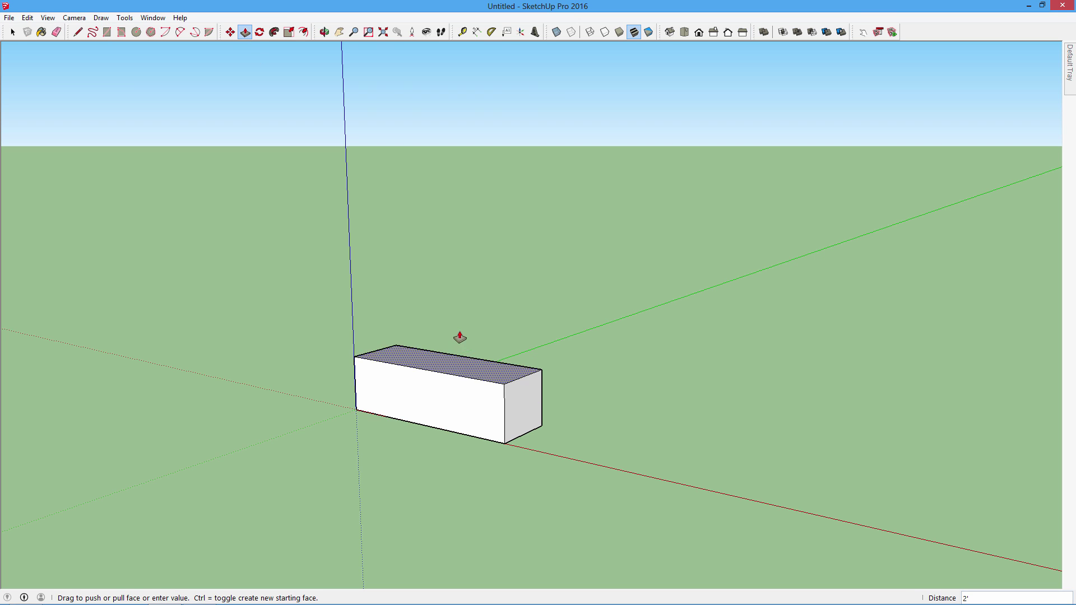
type("4'")
key("Return")
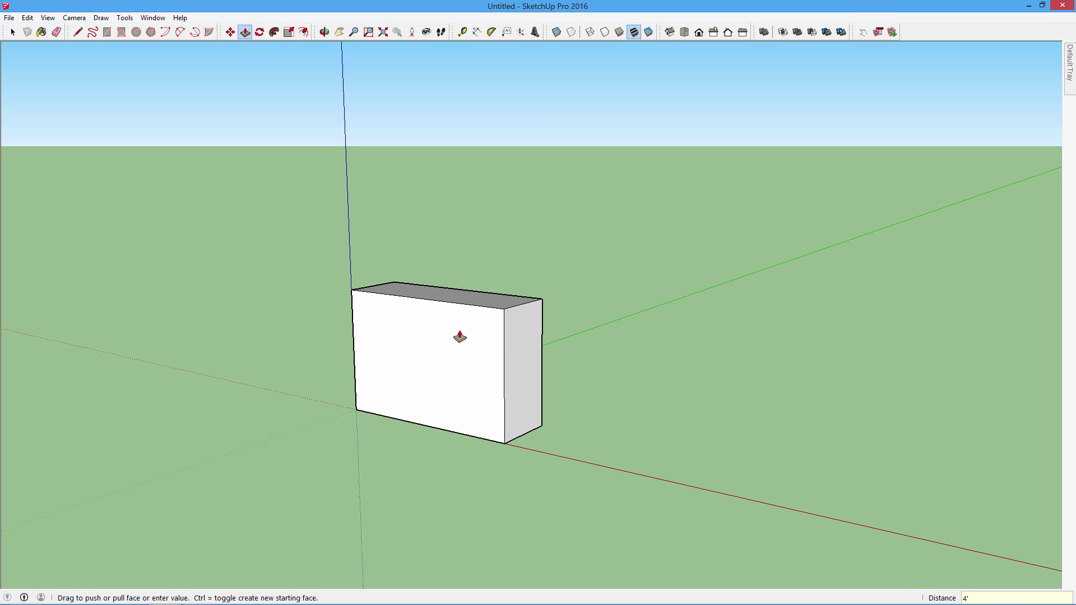
scroll(570, 332, "up", 2)
scroll(505, 284, "down", 1)
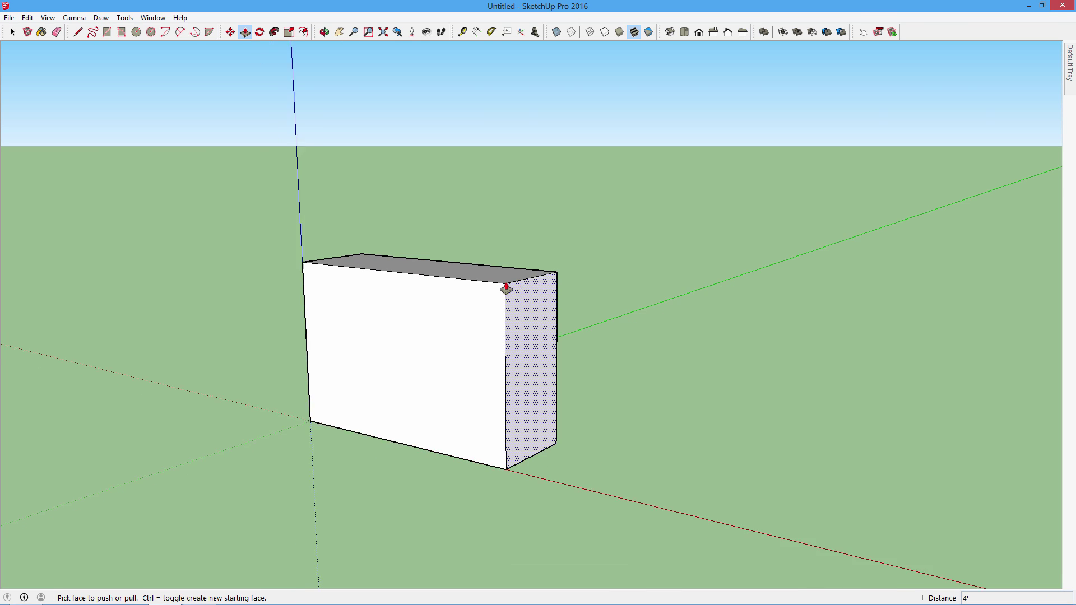
scroll(504, 284, "down", 1)
left_click(324, 32)
mouse_move(675, 344)
left_mouse_down()
mouse_move(519, 452)
mouse_move(615, 431)
mouse_move(677, 437)
mouse_move(627, 488)
mouse_move(644, 493)
mouse_move(557, 413)
left_mouse_up()
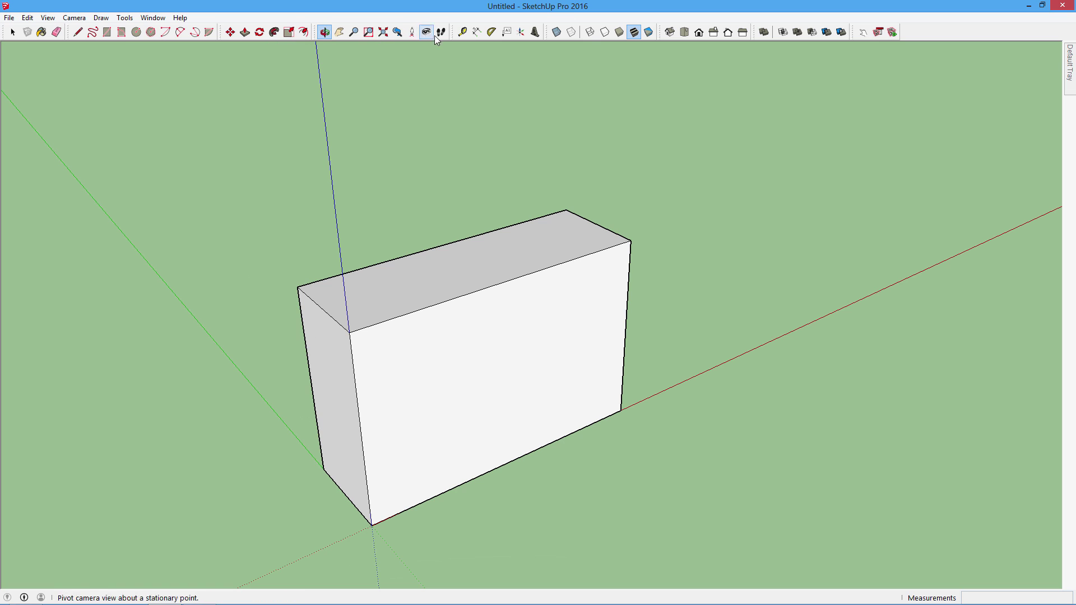
Step: Offset the box's front face outline inward by 1 to form a narrow border
left_click(304, 32)
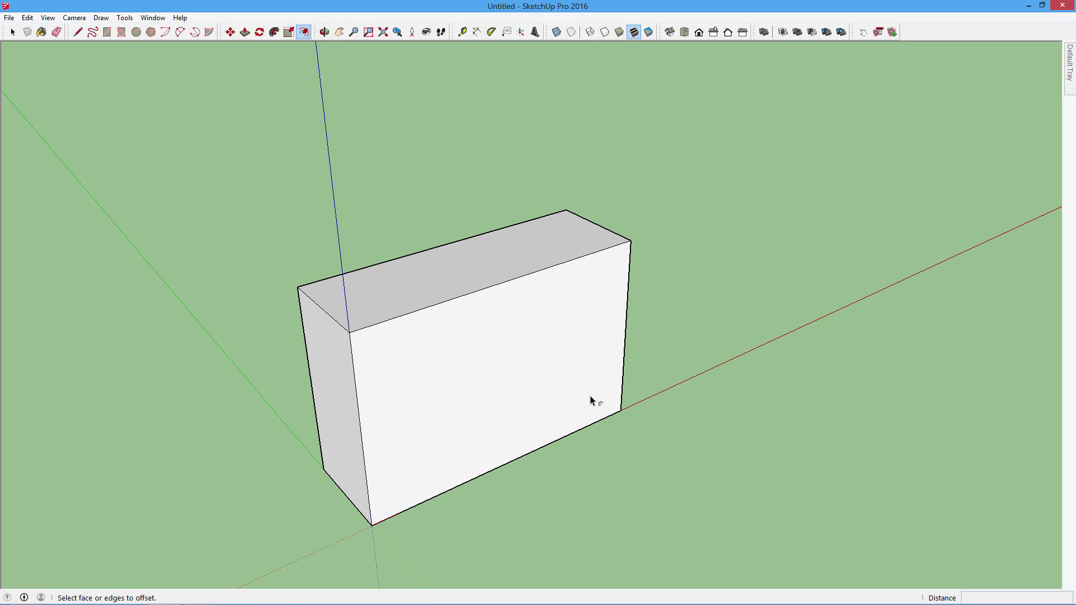
left_click(395, 483)
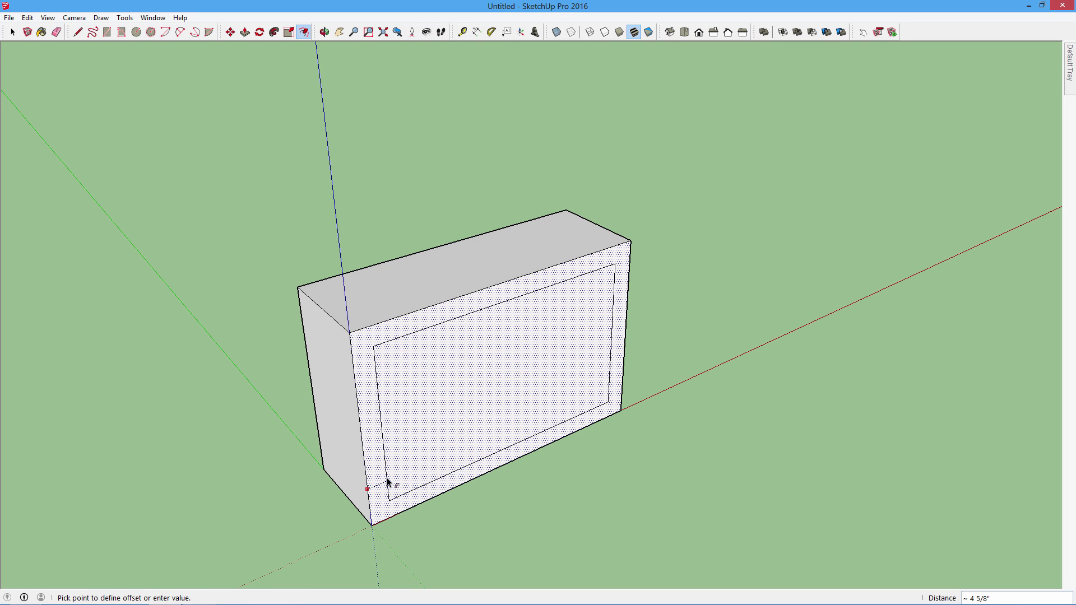
type("1")
key("Return")
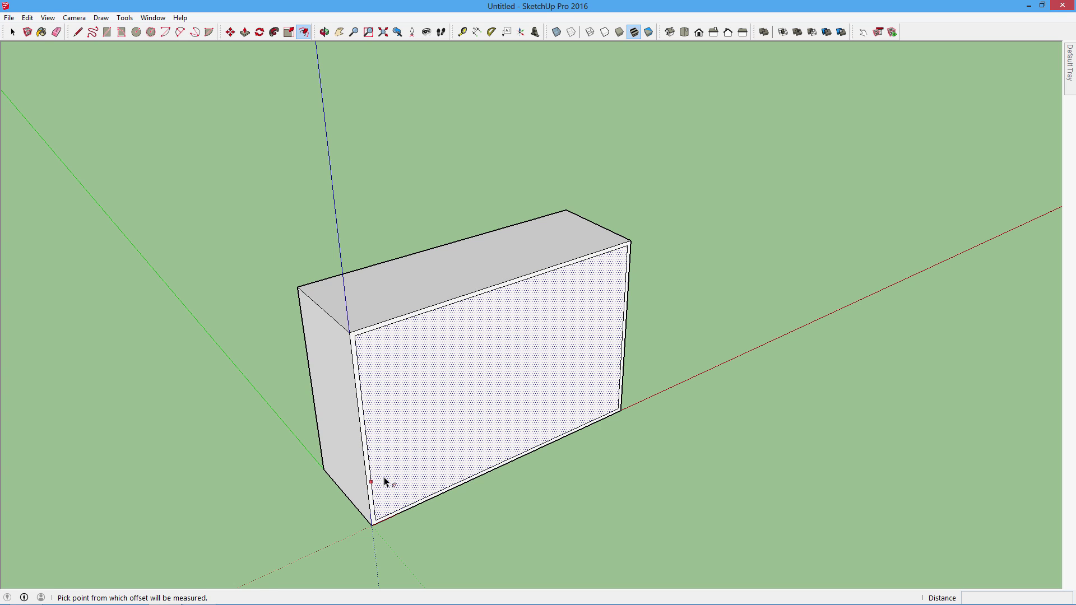
scroll(682, 483, "down", 1)
scroll(555, 507, "up", 1)
scroll(493, 460, "up", 1)
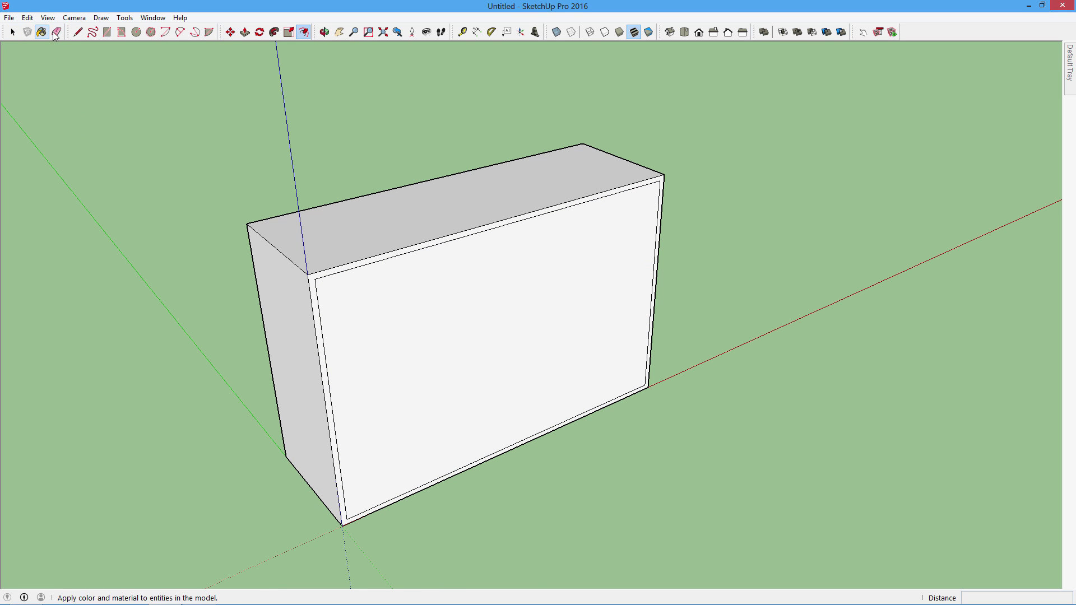
Step: Draw the first vertical line from the top to the bottom of the front face
left_click(77, 33)
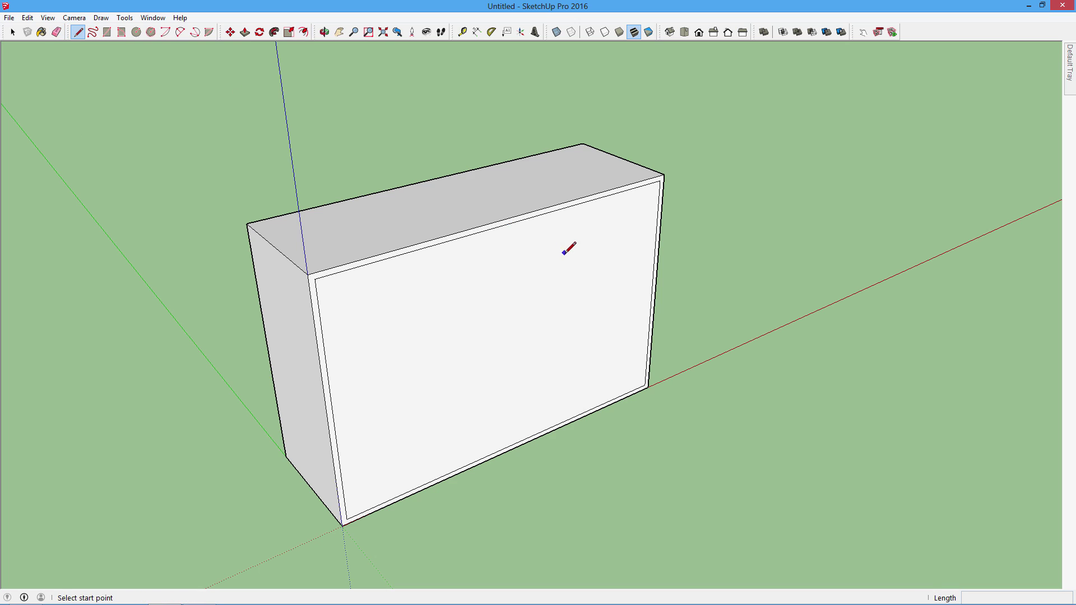
left_click(509, 223)
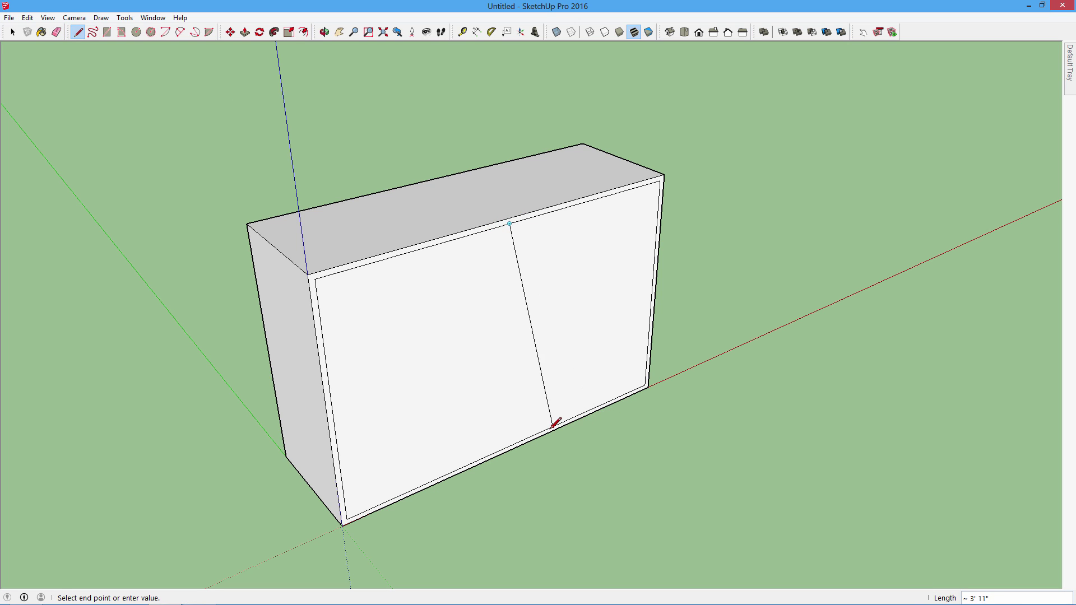
left_click(512, 444)
scroll(654, 473, "down", 2)
scroll(653, 473, "down", 1)
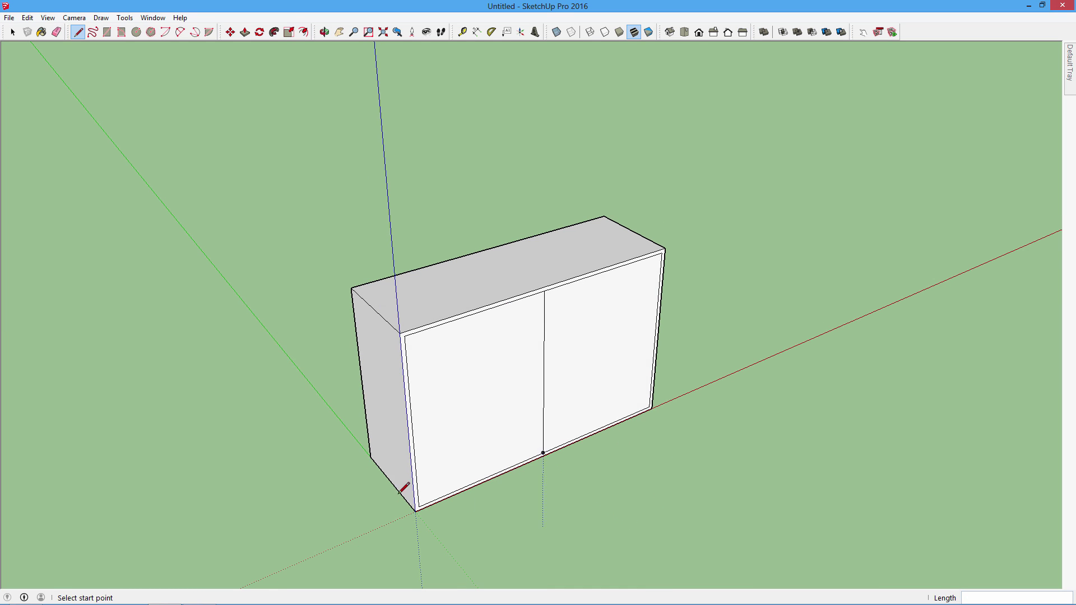
scroll(580, 400, "down", 1)
scroll(588, 392, "down", 1)
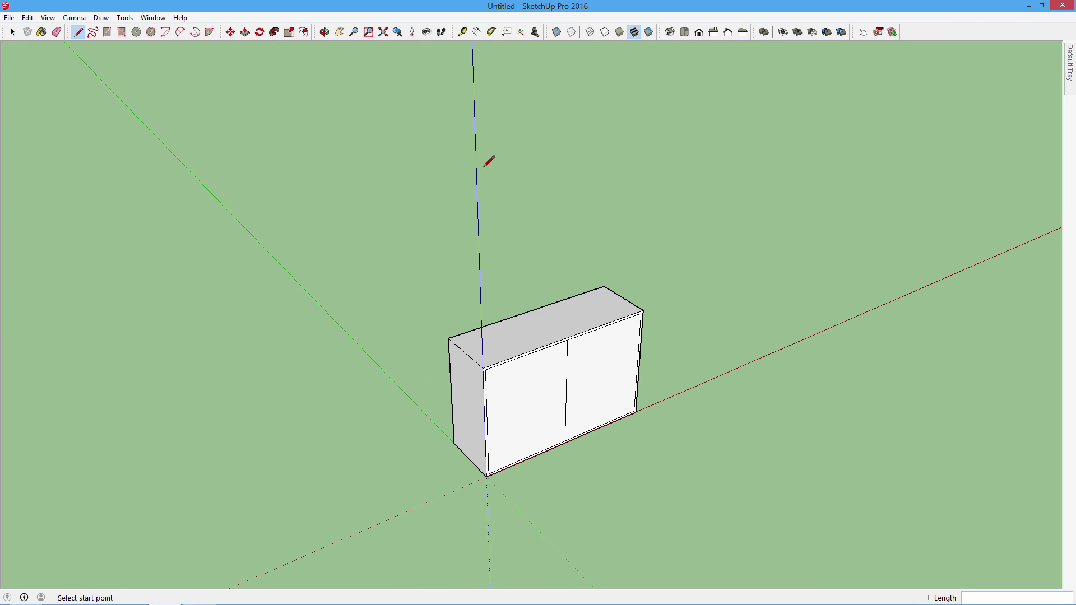
scroll(510, 164, "up", 2)
scroll(476, 148, "down", 1)
scroll(505, 280, "down", 1)
scroll(522, 311, "up", 3)
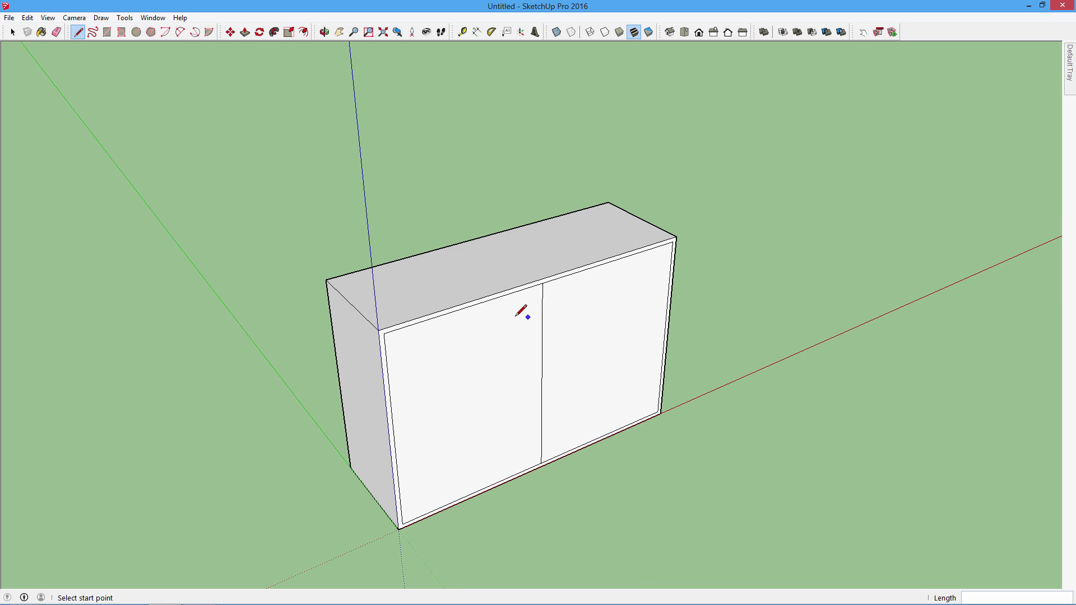
Step: Draw two more top-to-bottom vertical dividers, making four panels
left_click(466, 308)
left_click(475, 491)
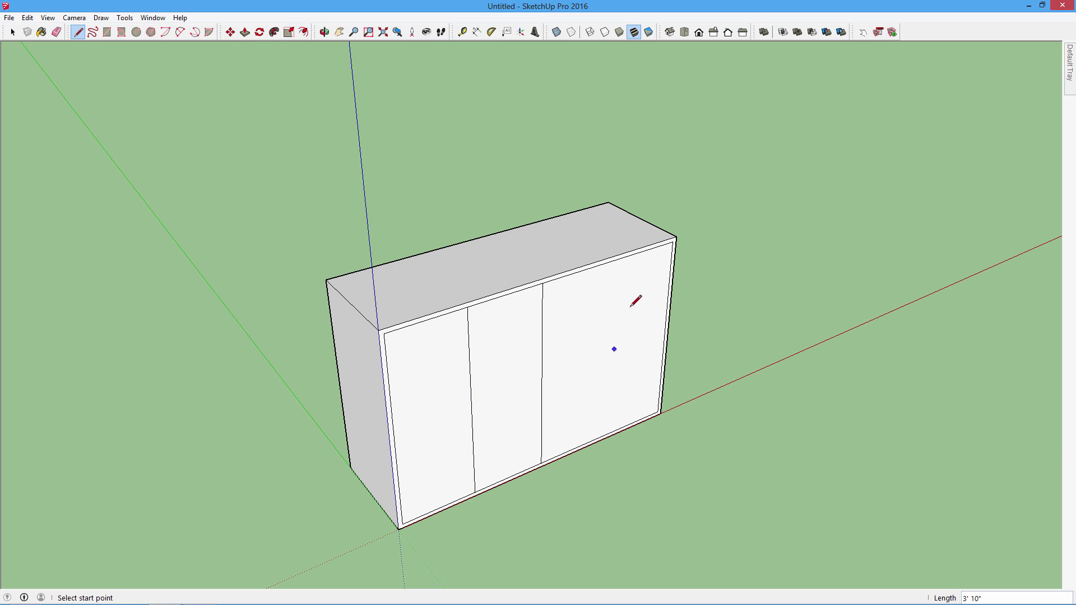
left_click(611, 262)
left_click(603, 436)
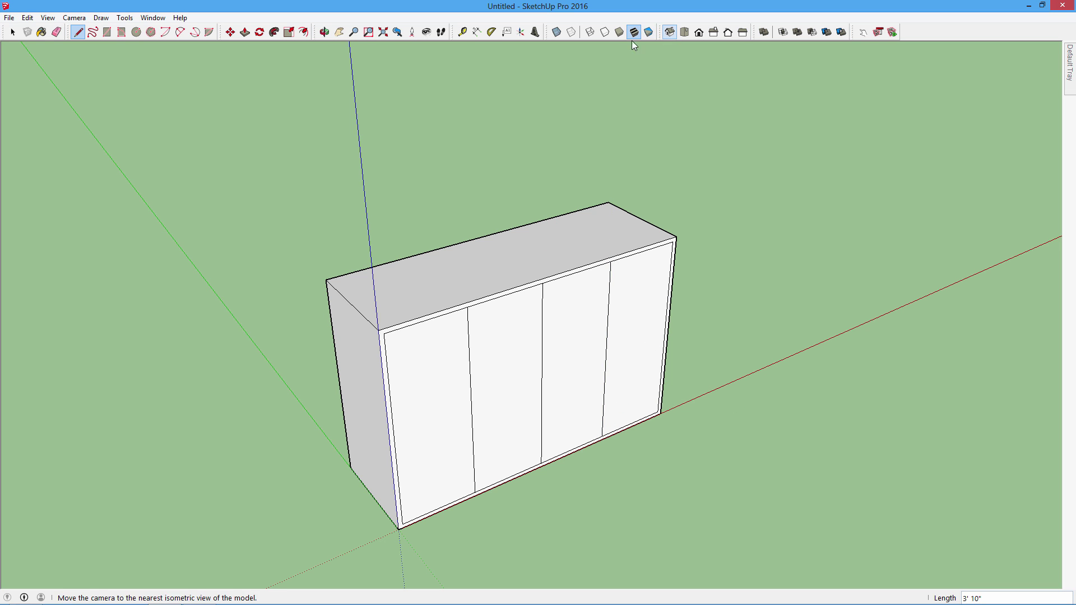
Step: Orbit to face the cabinet front and begin measuring along its top edge
left_click(324, 32)
mouse_move(420, 137)
left_mouse_down()
mouse_move(362, 346)
mouse_move(326, 377)
mouse_move(463, 434)
mouse_move(436, 425)
mouse_move(586, 409)
left_mouse_up()
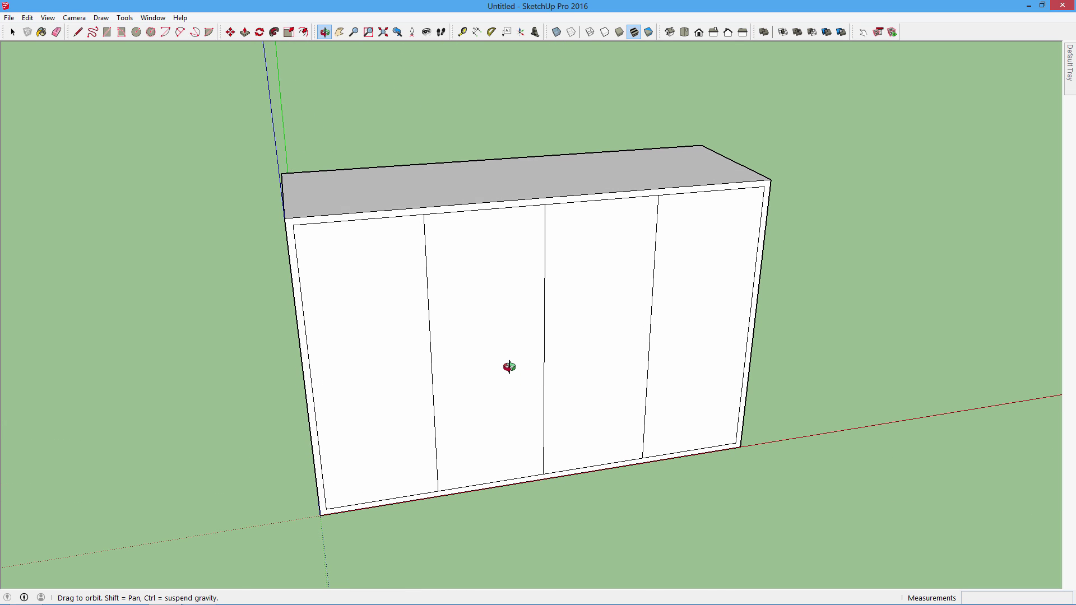
left_click(462, 32)
left_click(431, 208)
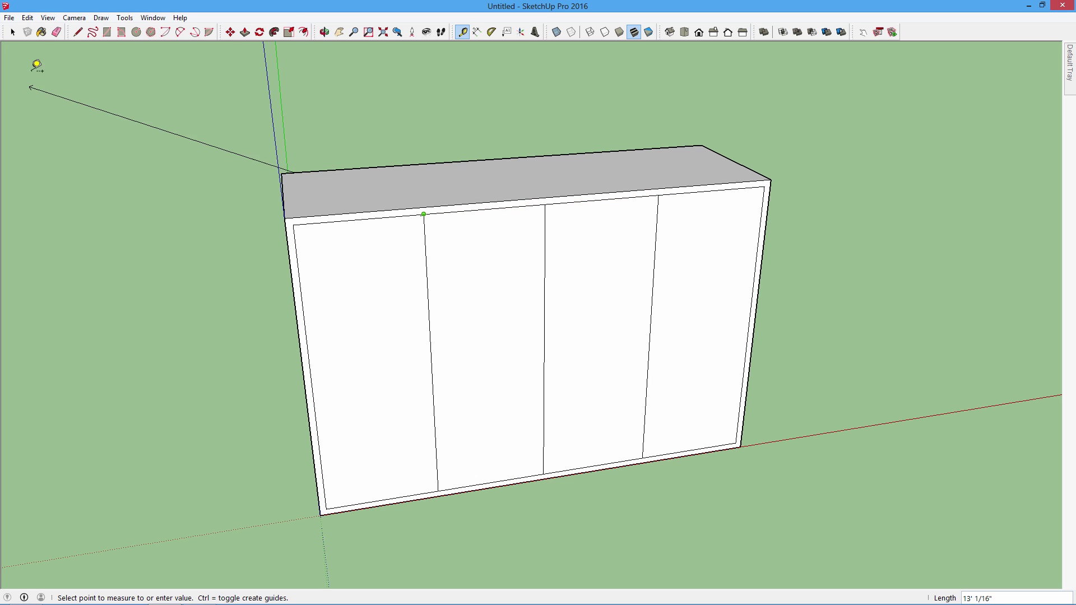
Step: Add three vertical lines beside the left and right dividers, top edge to bottom edge
left_click(78, 31)
left_click(485, 209)
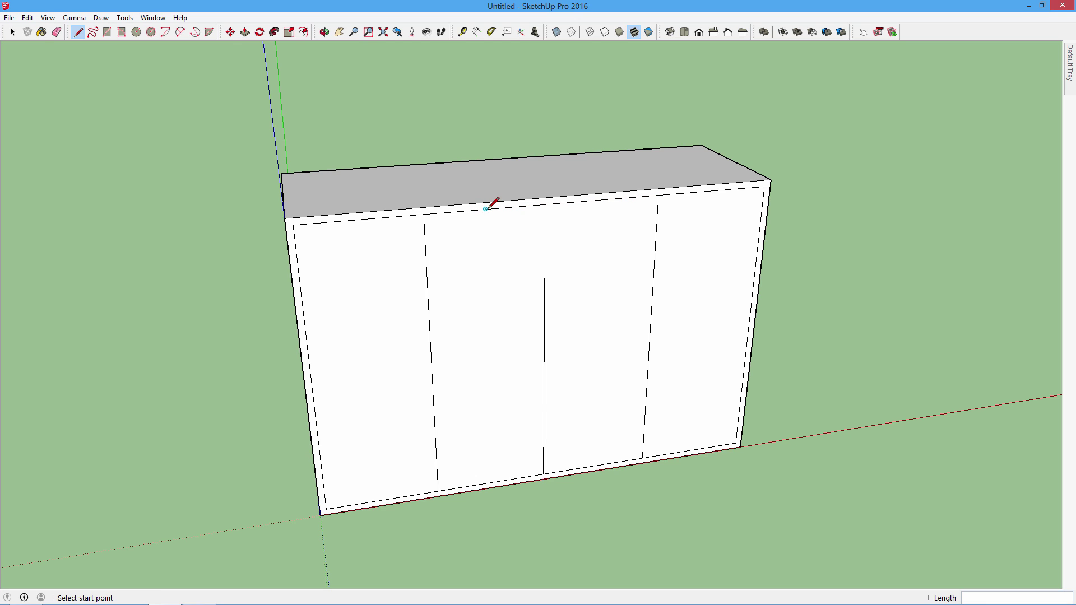
left_click(492, 482)
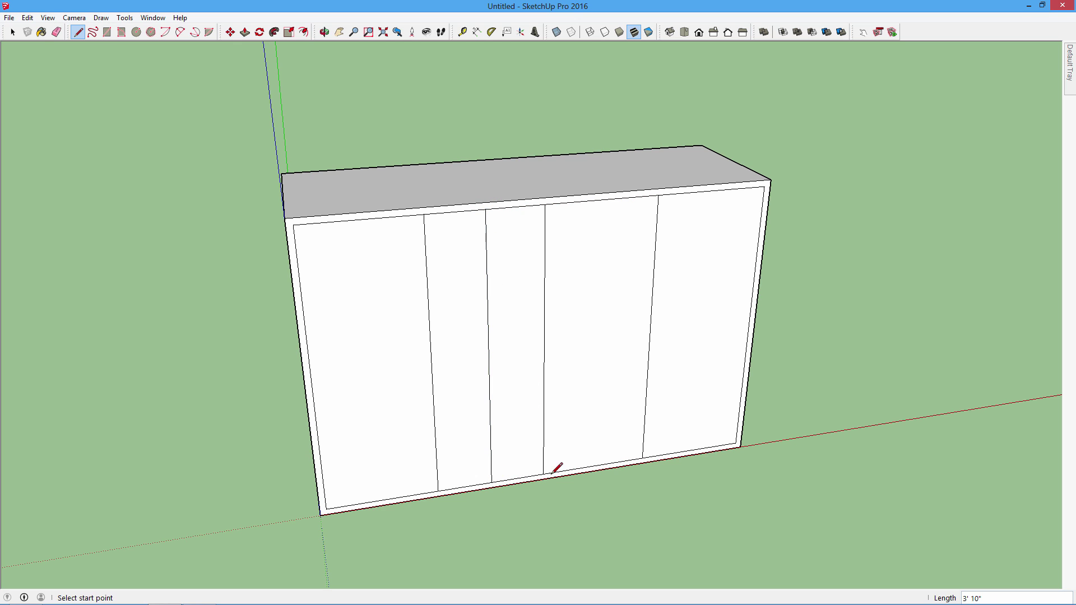
left_click(593, 465)
left_click(602, 199)
left_click(454, 211)
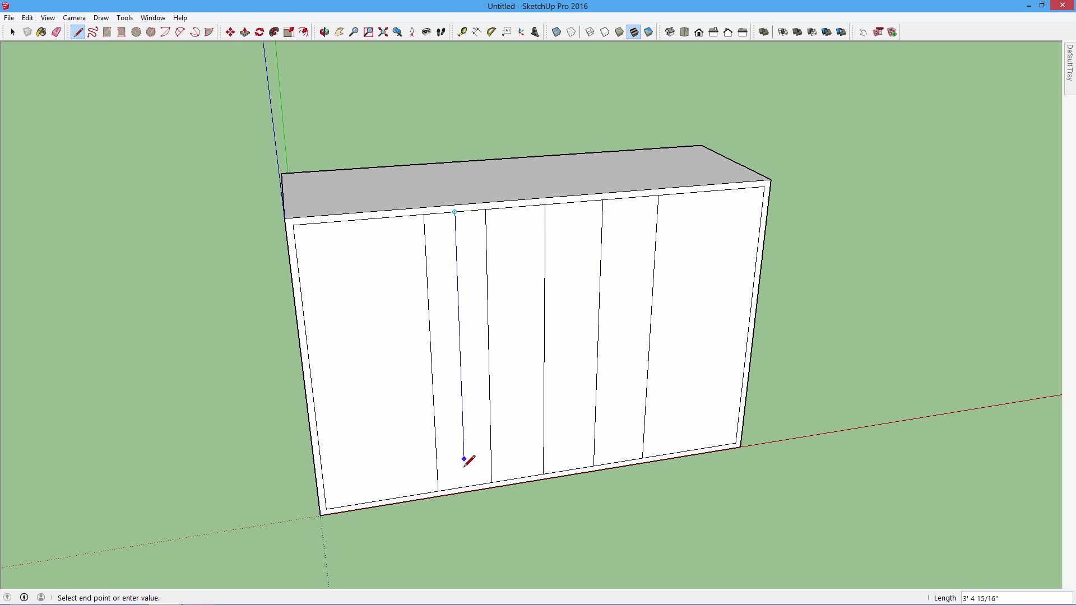
left_click(465, 485)
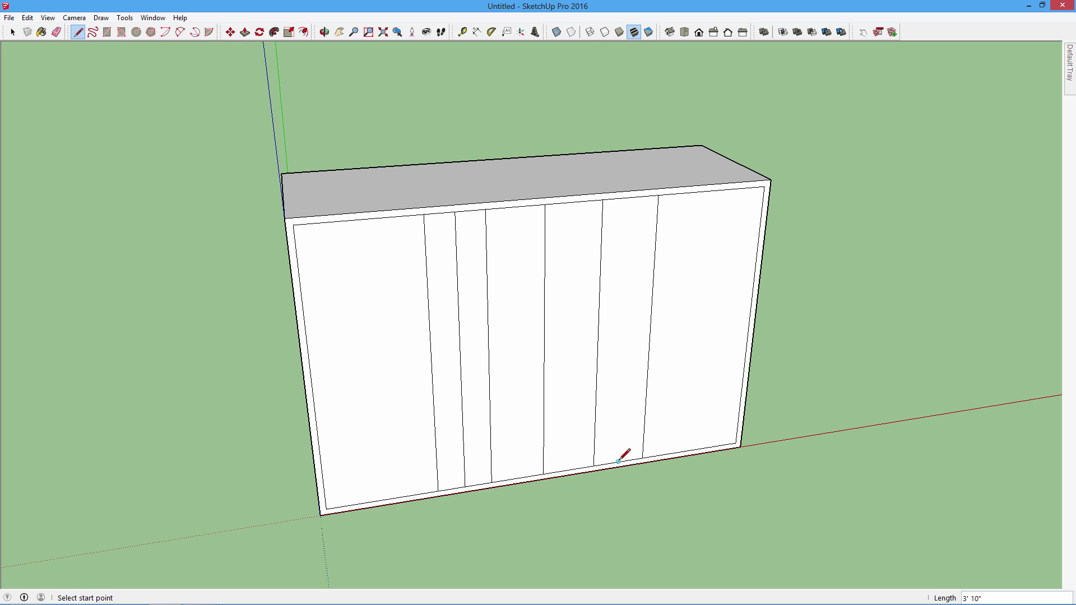
Step: Add three more vertical lines alongside the dividers, forming narrow strips
left_click(618, 462)
left_click(631, 196)
left_click(440, 213)
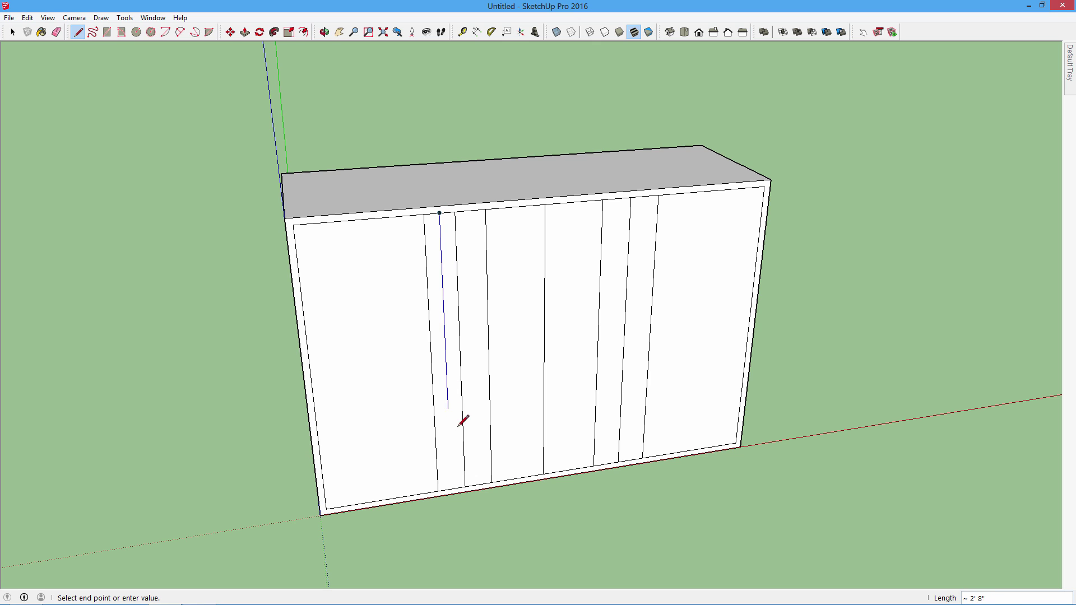
left_click(452, 488)
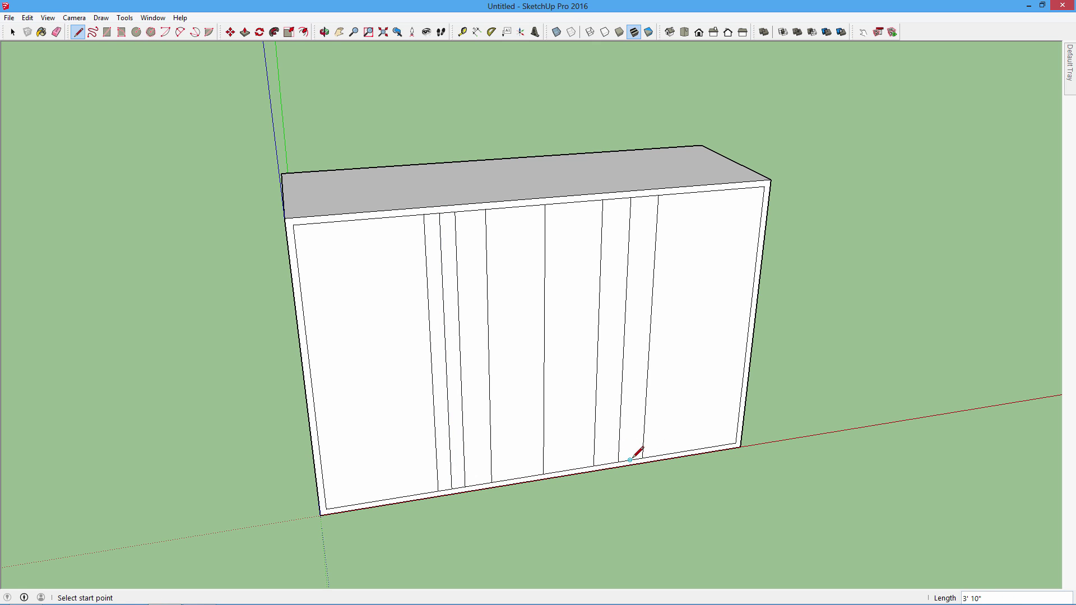
left_click(630, 460)
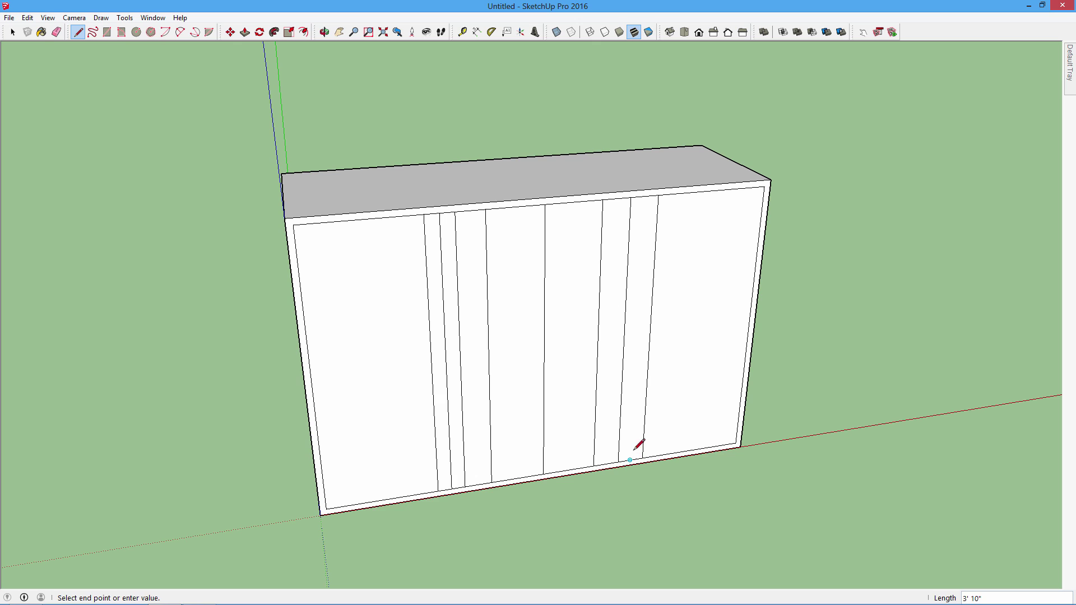
left_click(649, 196)
left_click(56, 32)
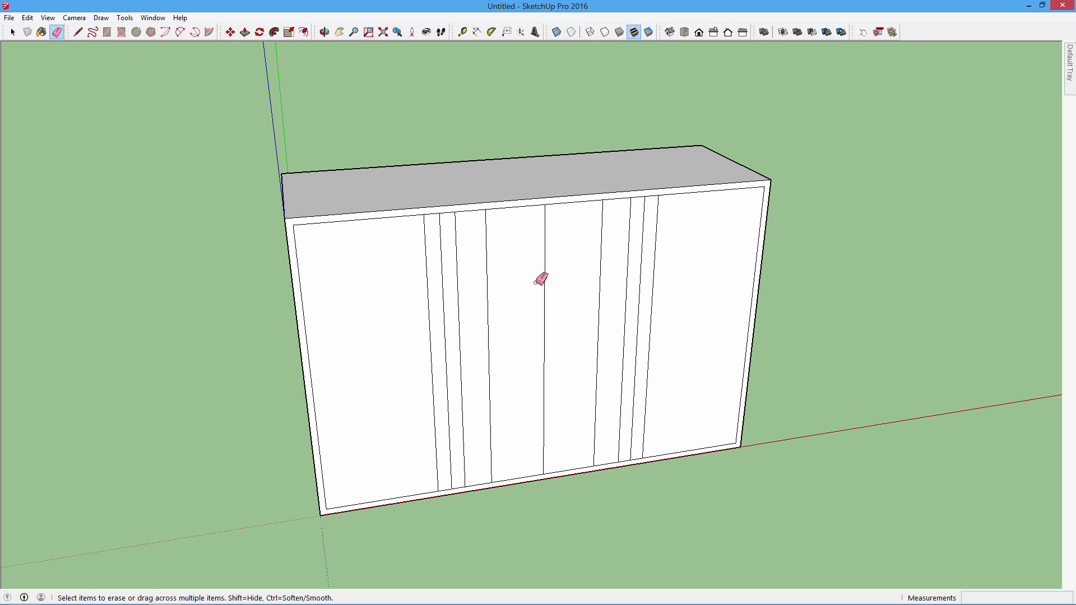
Step: Erase several surplus vertical edges on the front, then undo the last erasure
left_click_drag(517, 281, 459, 283)
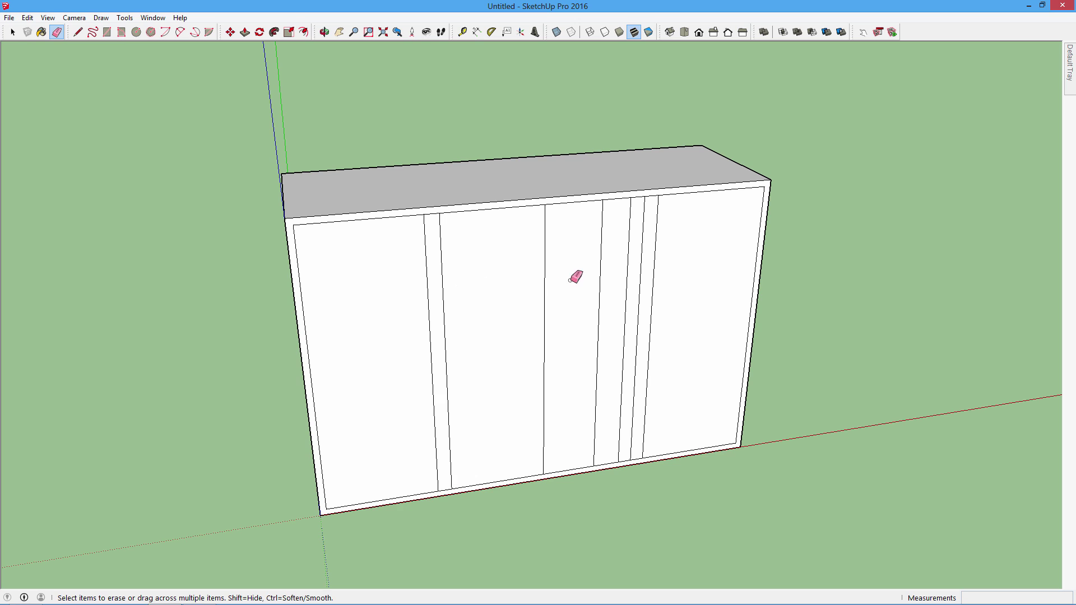
left_click_drag(580, 274, 628, 267)
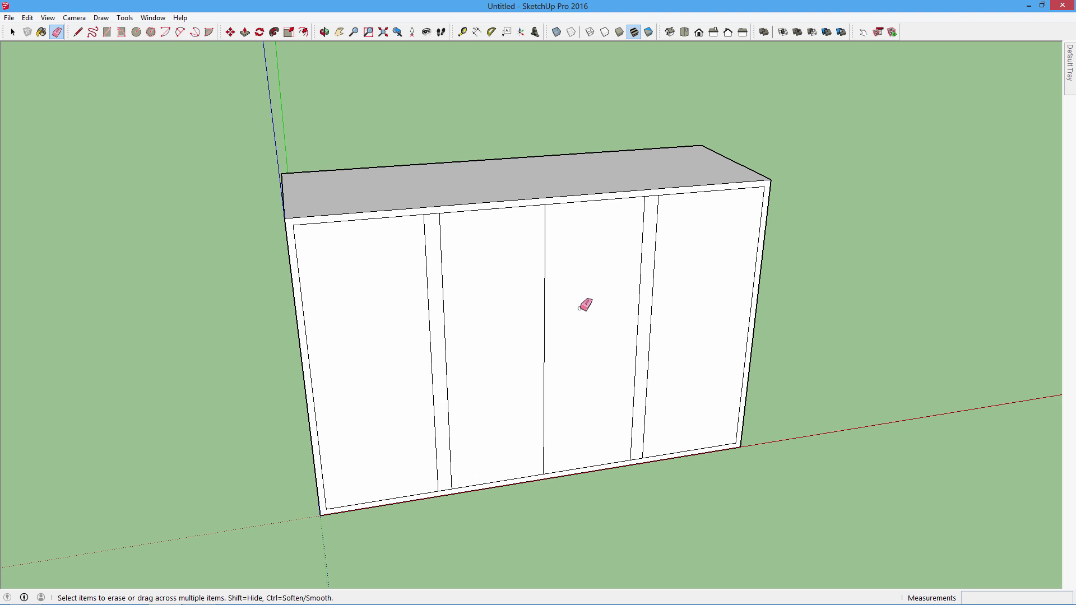
scroll(479, 302, "up", 2)
left_click_drag(451, 252, 438, 247)
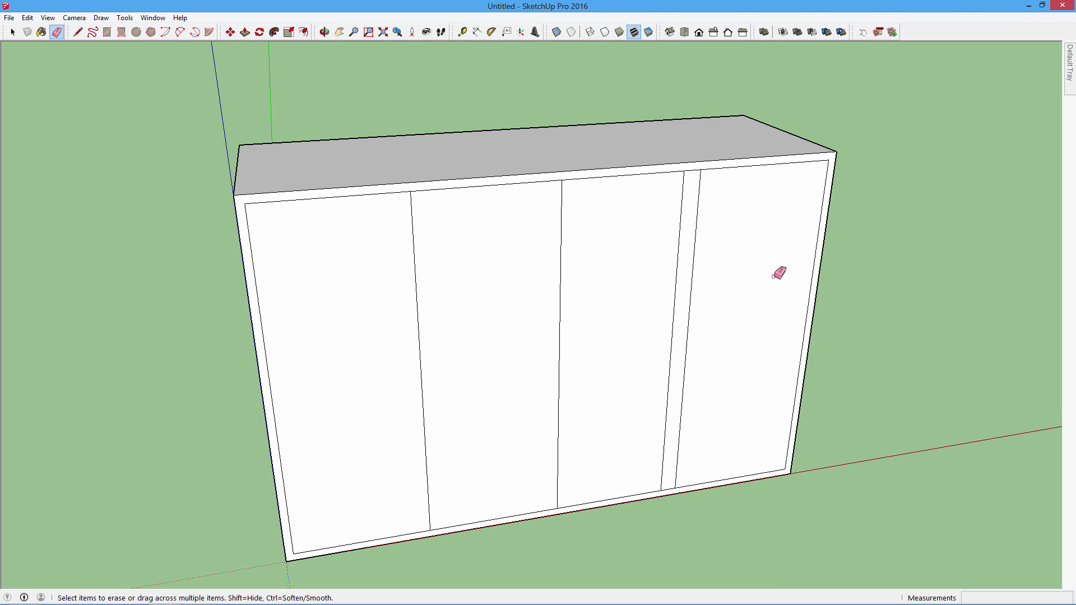
left_click(695, 234)
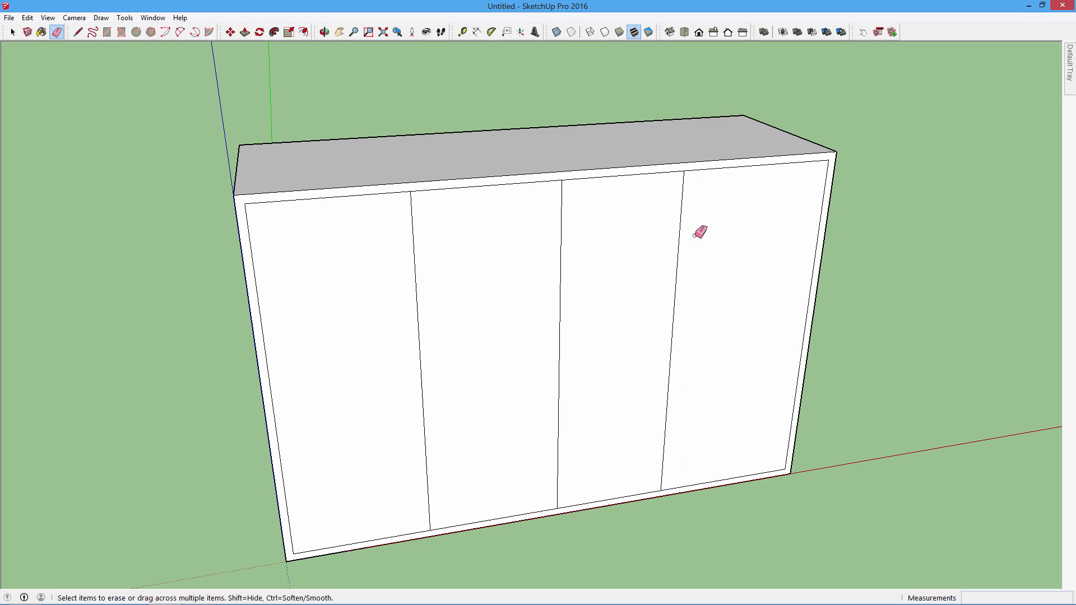
scroll(672, 241, "down", 2)
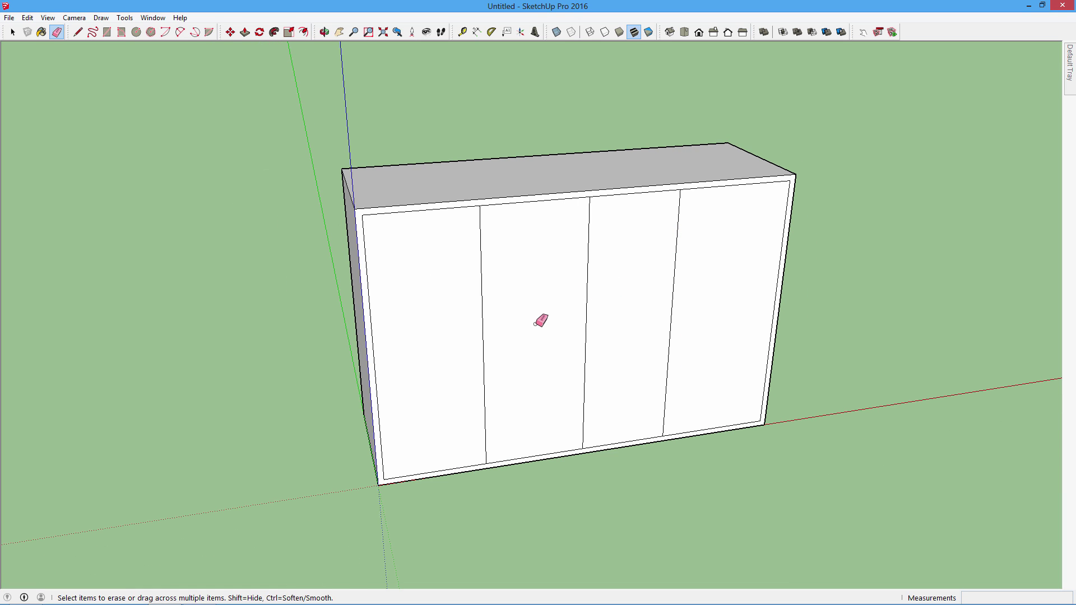
key("ctrl+z")
key("ctrl+z")
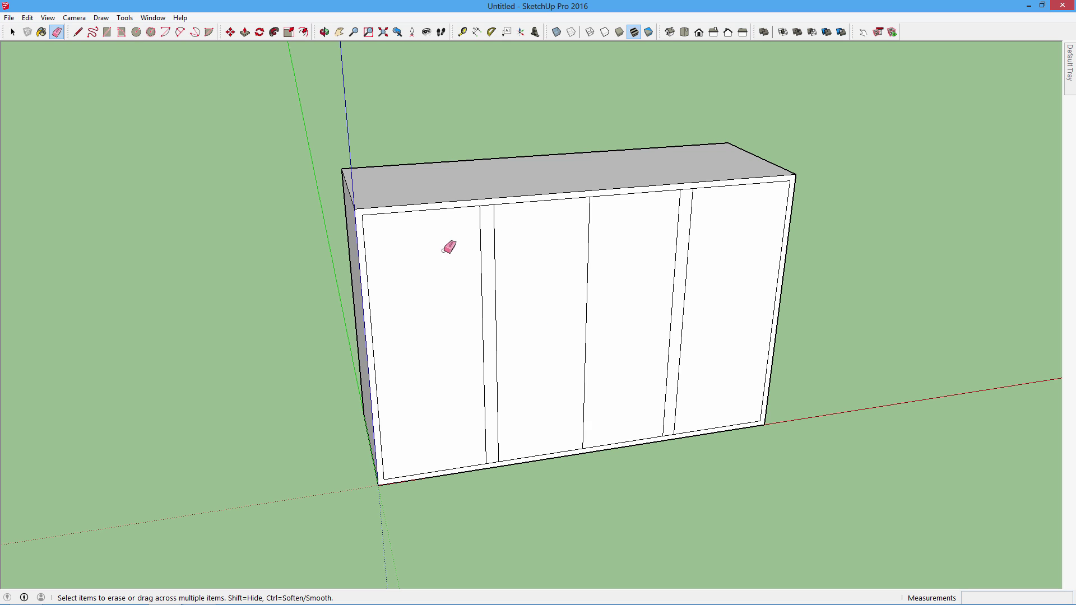
Step: Erase the close pair of edges and the leftover middle edge, leaving three bays
left_click(481, 242)
left_click(691, 213)
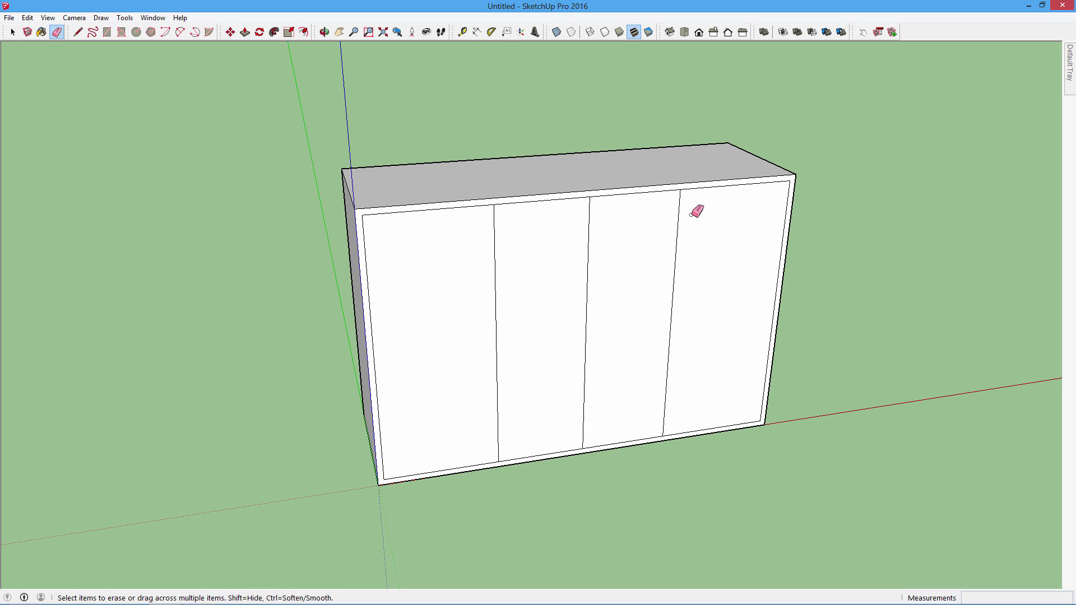
left_click(583, 246)
scroll(585, 242, "down", 3)
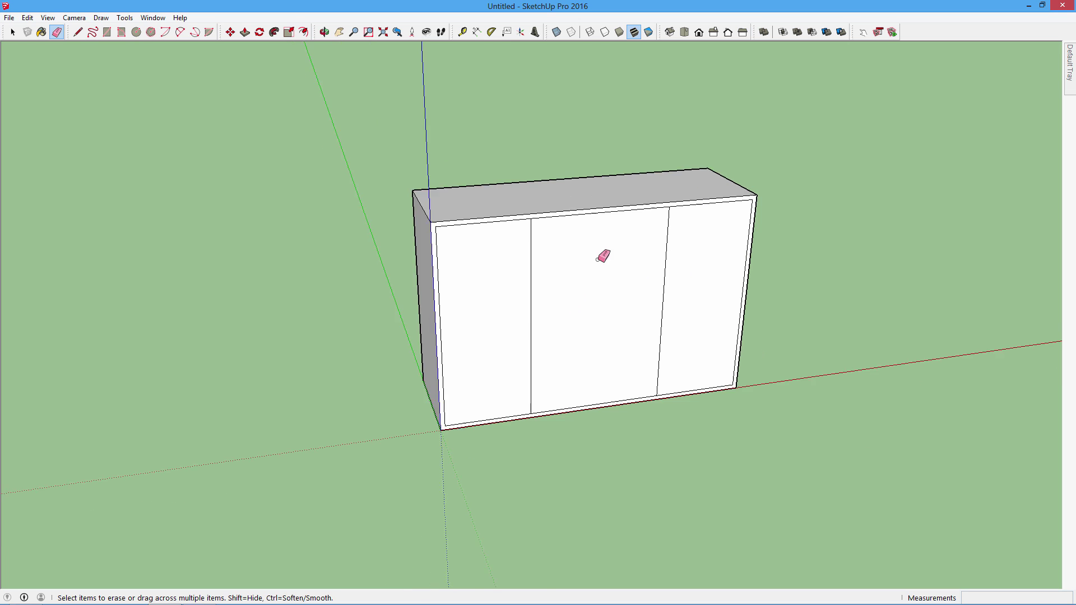
scroll(600, 252, "down", 1)
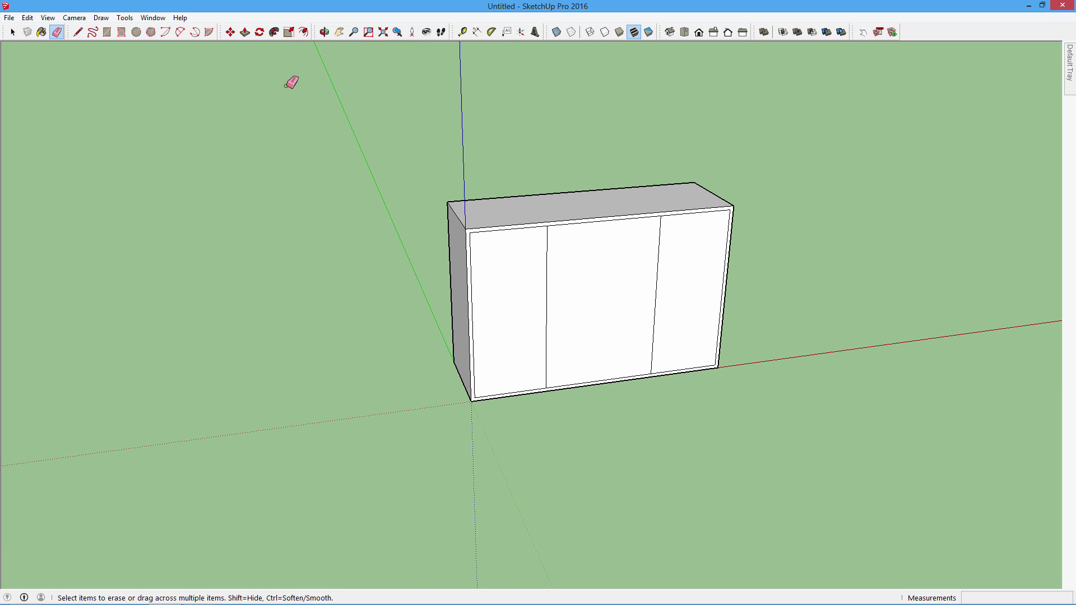
Step: Orbit and zoom to face the cabinet front
left_click(324, 32)
mouse_move(690, 339)
left_mouse_down()
mouse_move(256, 289)
mouse_move(742, 423)
mouse_move(369, 321)
mouse_move(615, 401)
left_mouse_up()
scroll(595, 301, "up", 2)
scroll(591, 281, "up", 1)
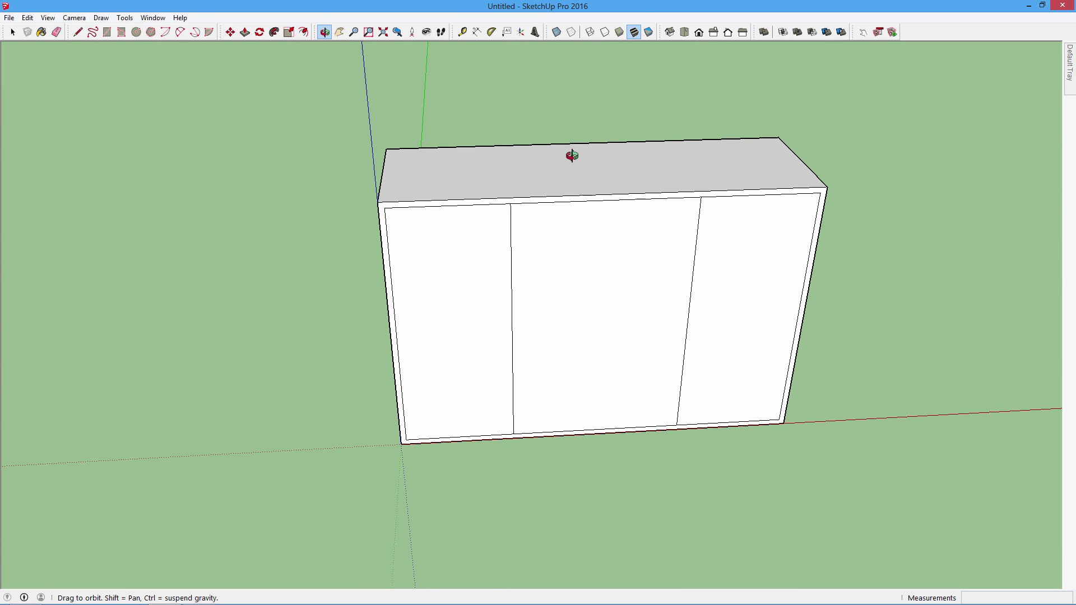
Step: Tape-measure along the top edge, reading the left bay as 1' 7 11/16" wide
left_click(462, 33)
left_click(510, 203)
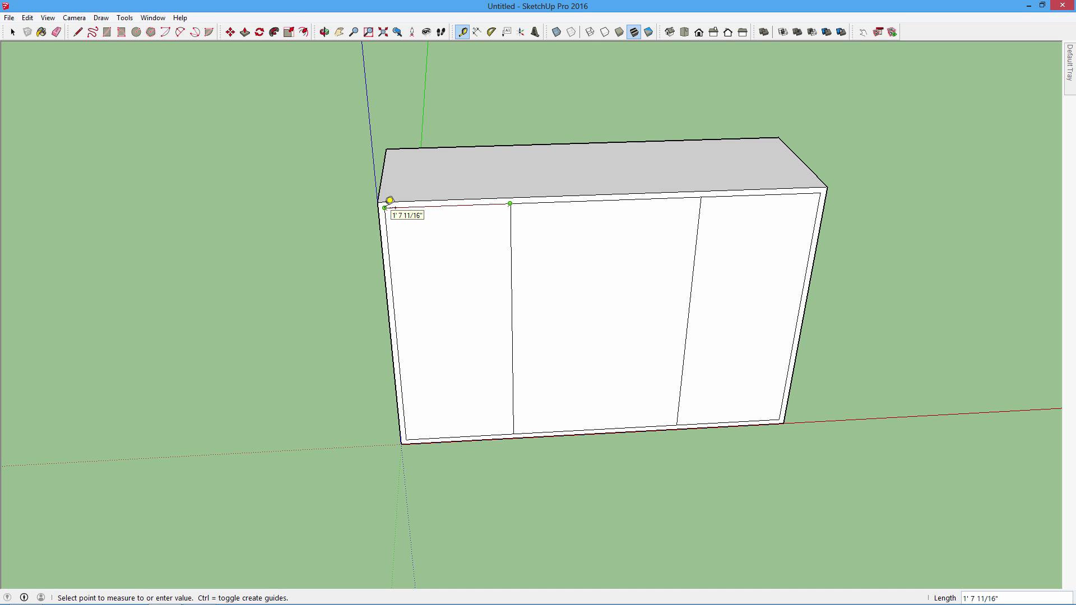
left_click(420, 238)
left_click(826, 183)
left_click(705, 197)
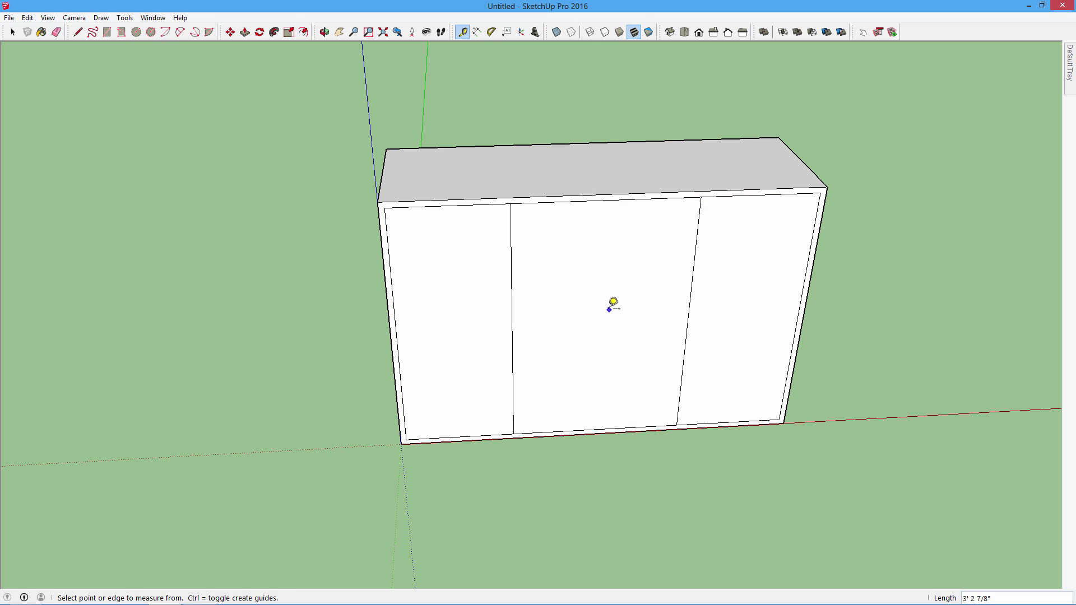
left_click(516, 194)
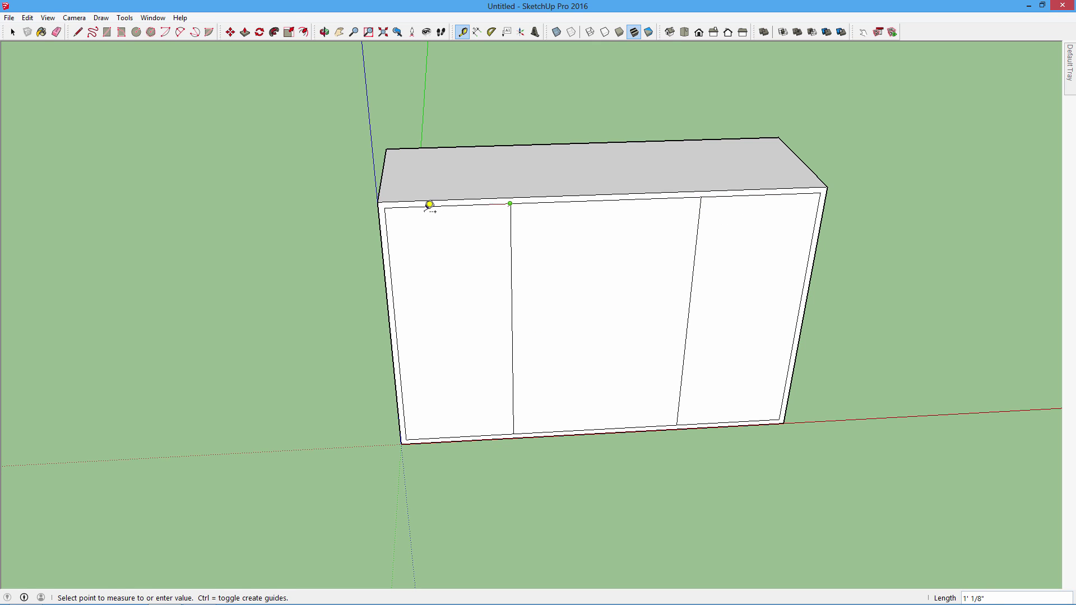
left_click(425, 244)
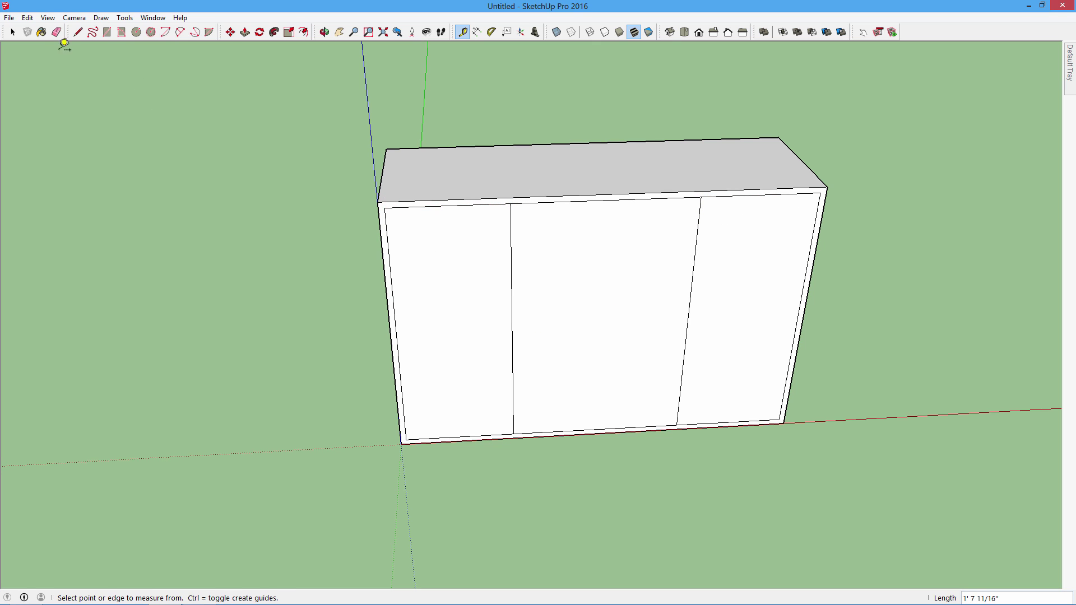
left_click(13, 31)
Step: Select all of the cabinet geometry and make it a group
scroll(530, 218, "up", 2)
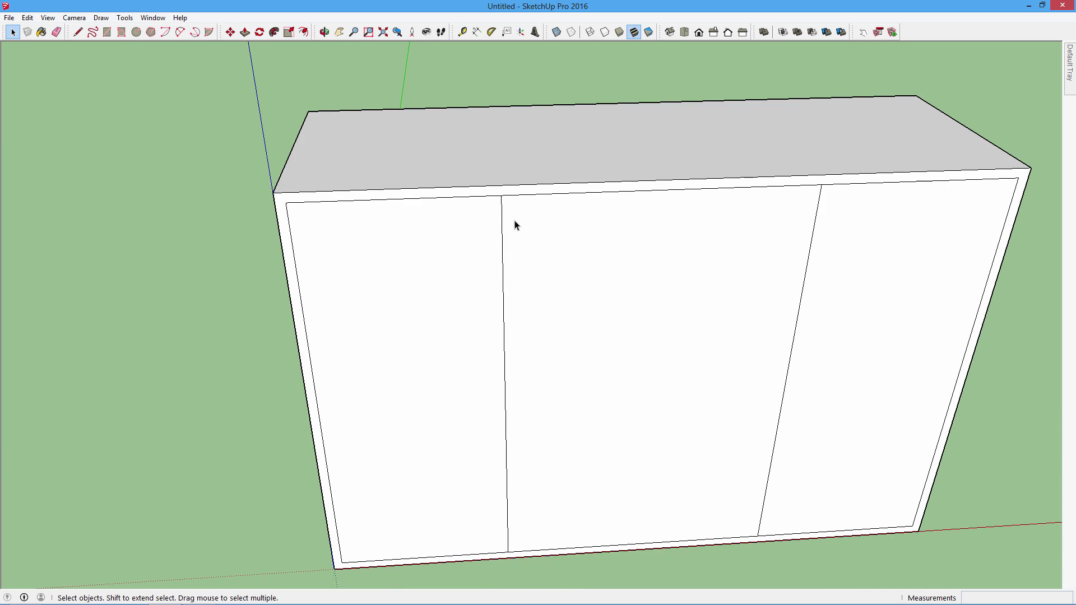
scroll(514, 224, "down", 3)
scroll(382, 112, "up", 1)
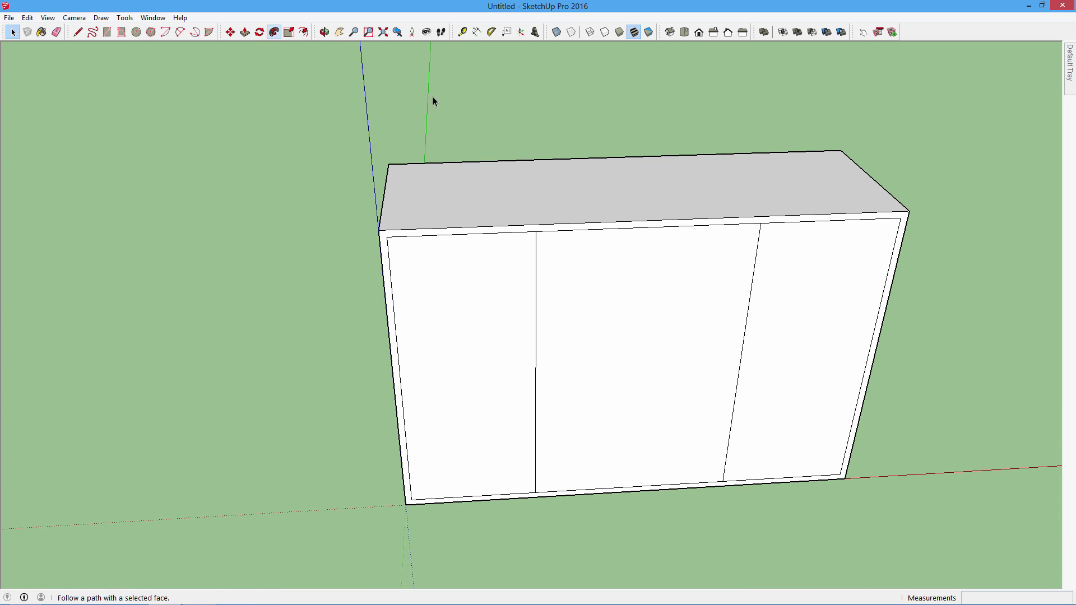
triple_click(494, 177)
right_click(495, 177)
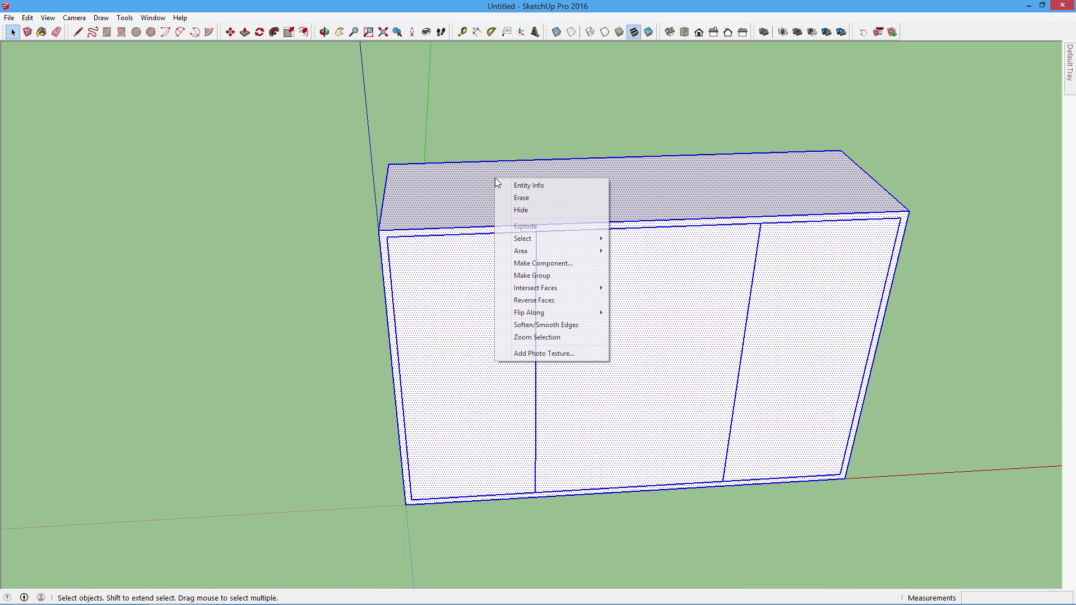
left_click(529, 276)
left_click(361, 243)
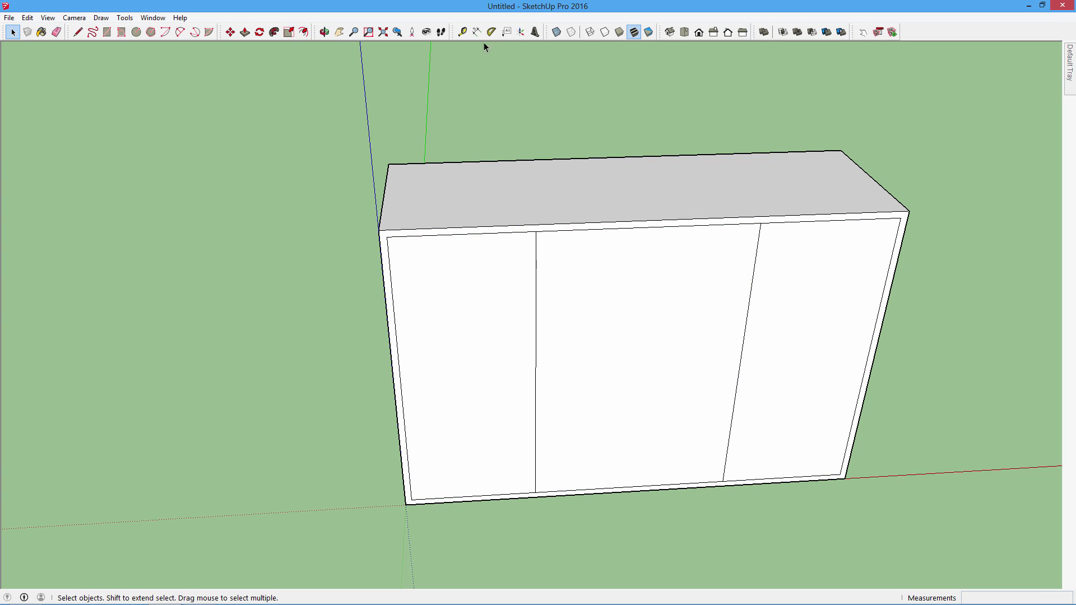
Step: Mark 0.5" guide points beside the left divider's top end
left_click(467, 38)
scroll(532, 231, "up", 2)
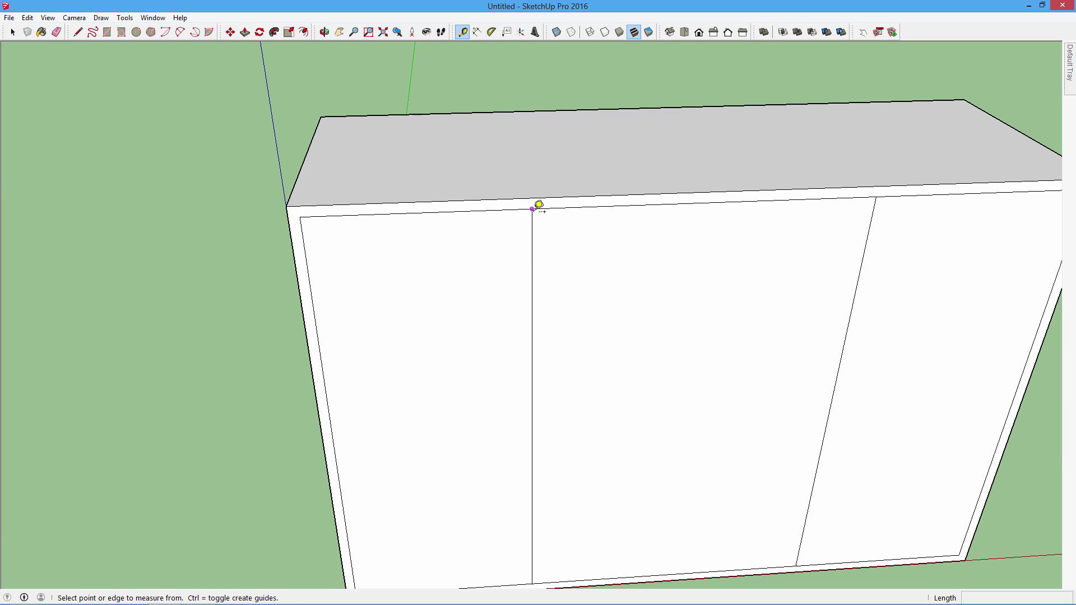
left_click(537, 207)
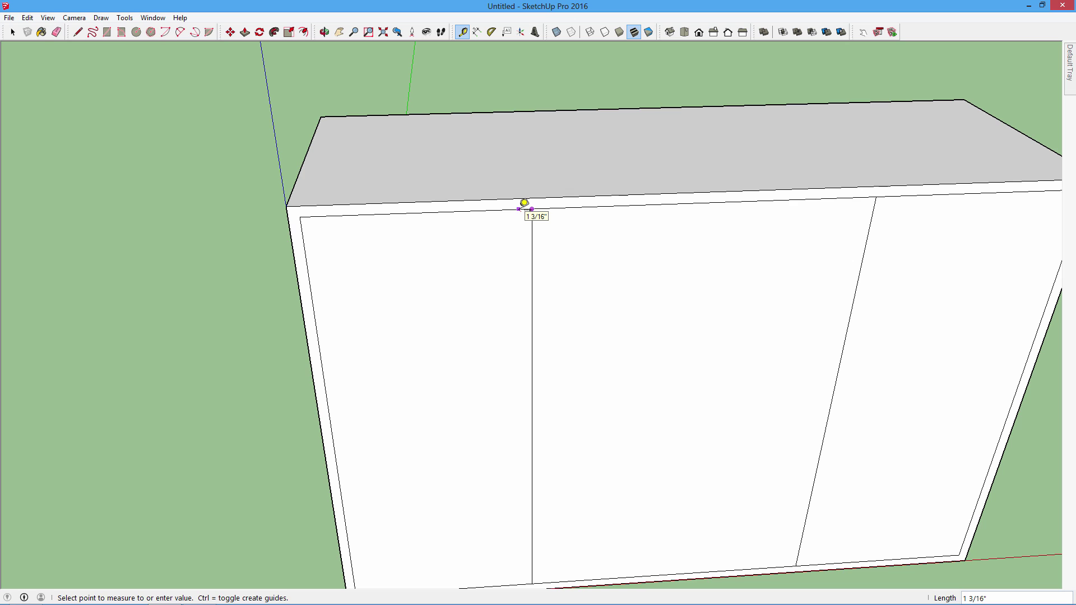
type("5")
key("Return")
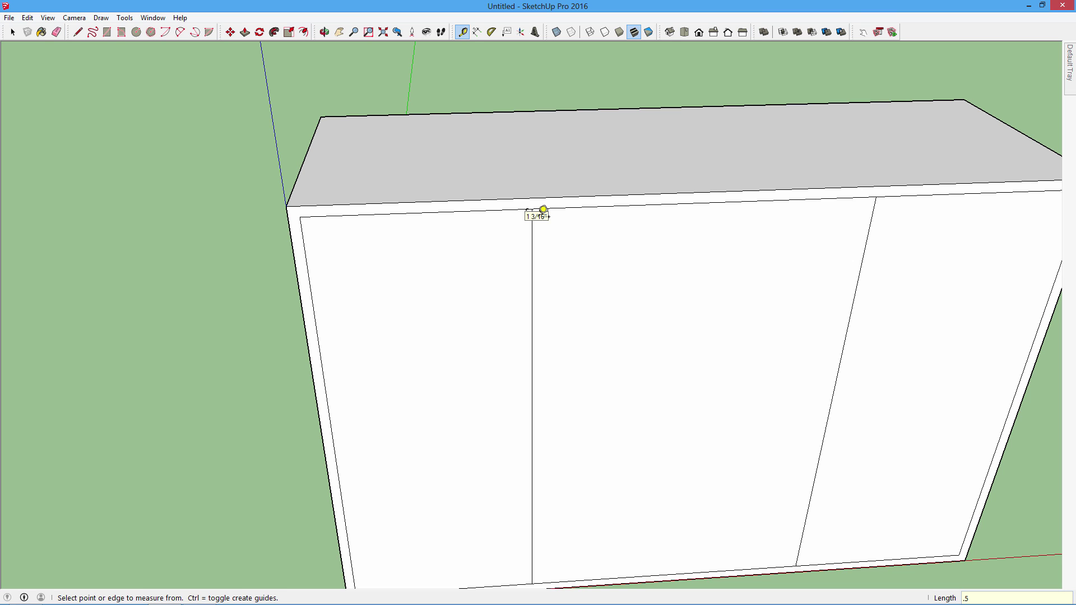
scroll(547, 206, "up", 2)
scroll(546, 201, "up", 3)
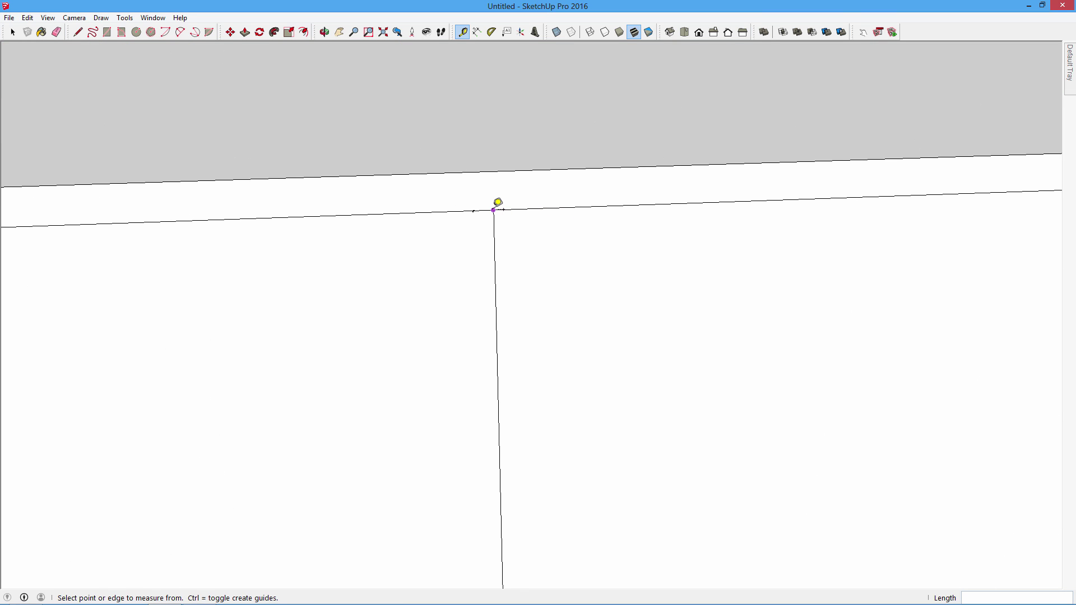
left_click(493, 210)
type(".5")
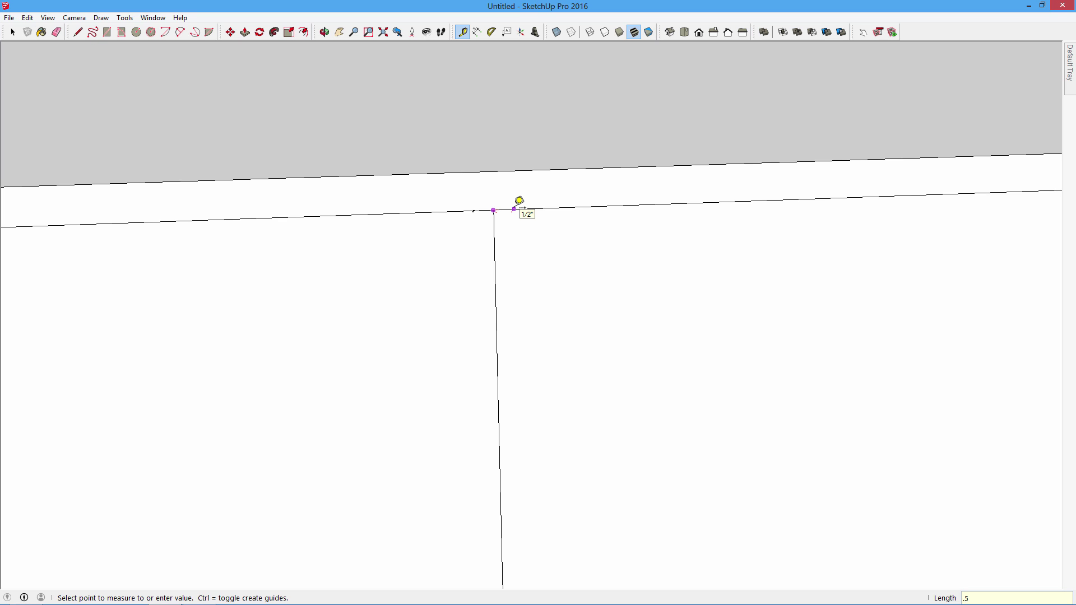
key("Return")
Step: Mark 0.5" guide points beside the right divider's top end
scroll(334, 204, "down", 2)
scroll(554, 214, "down", 4)
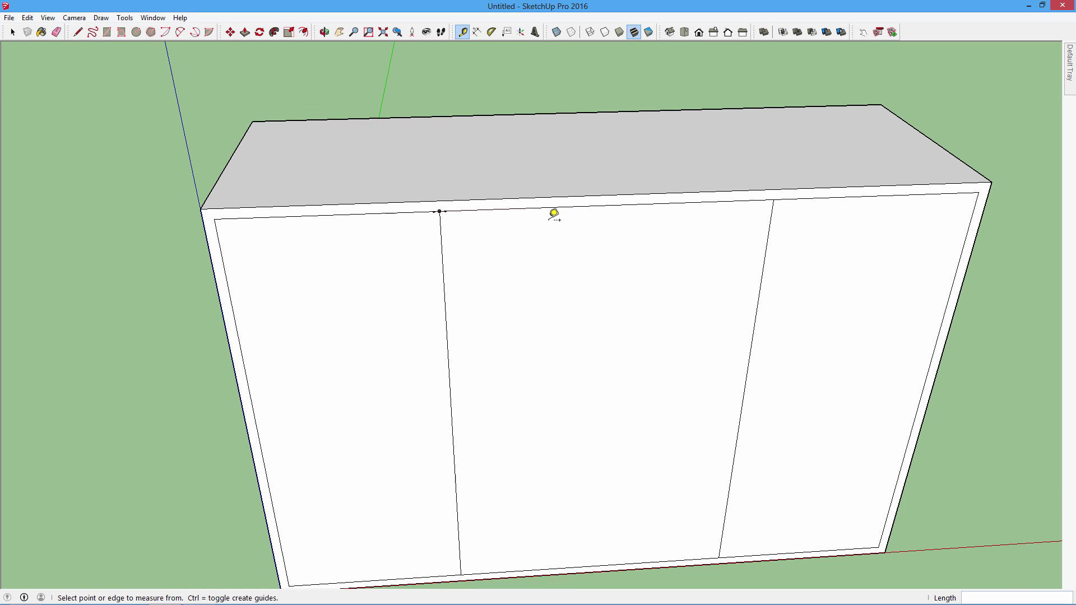
scroll(751, 208, "up", 3)
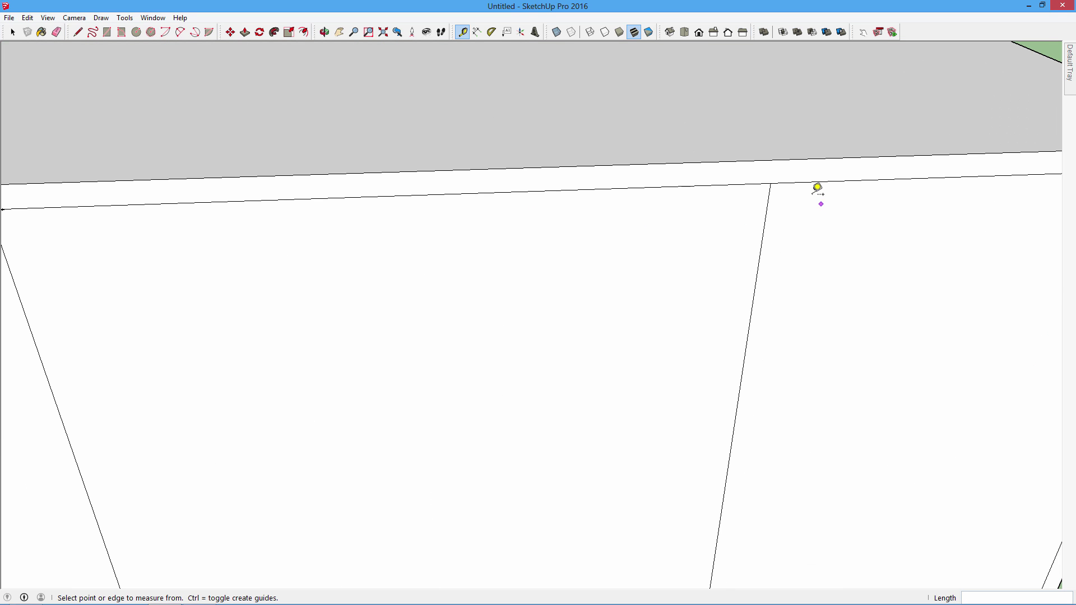
left_click(781, 181)
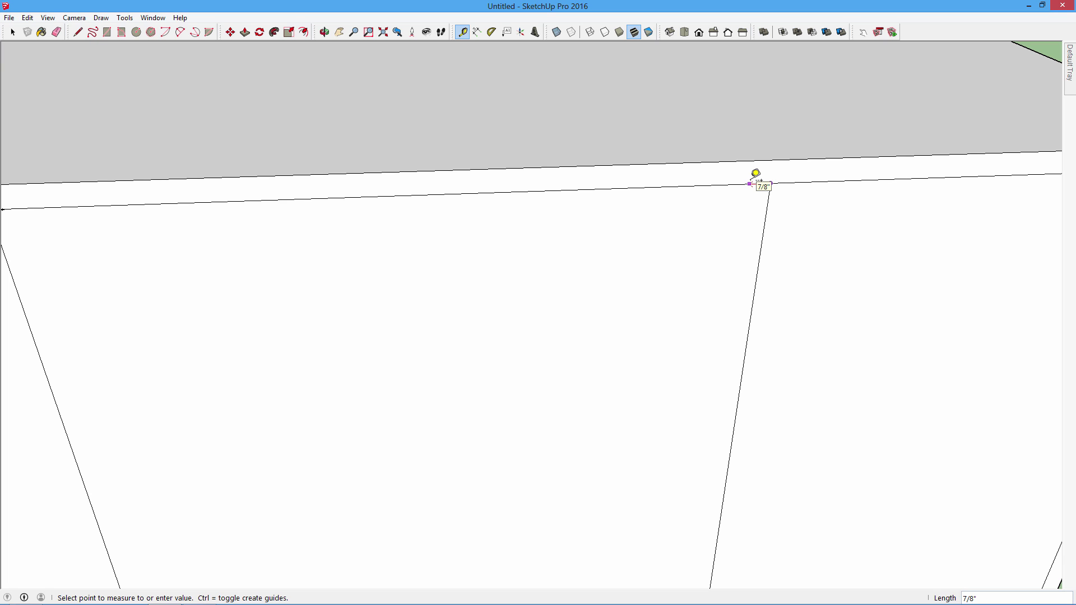
type(".5")
key("Return")
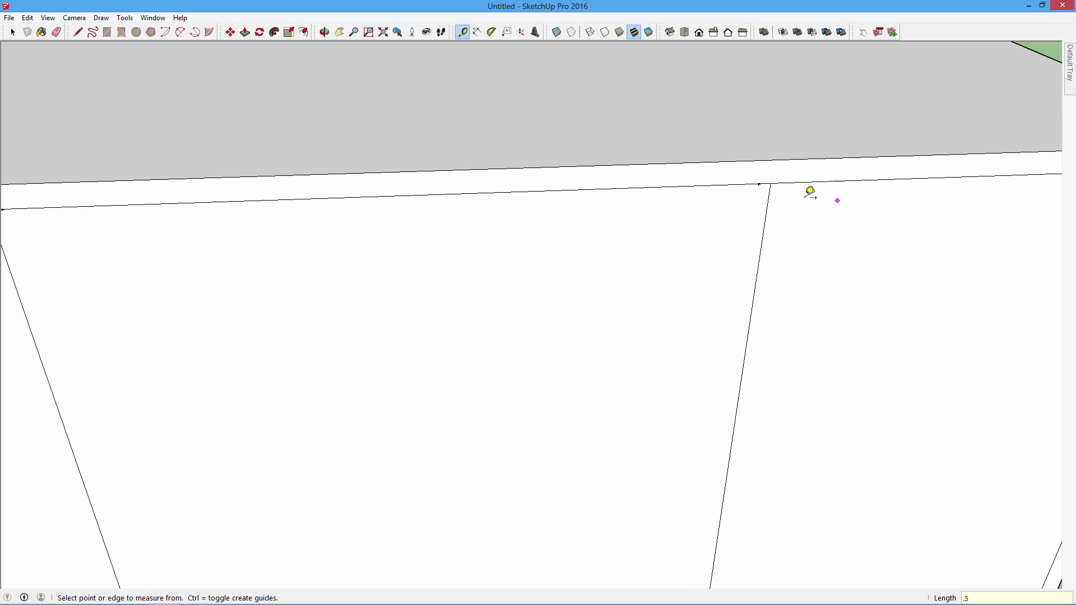
scroll(811, 192, "up", 2)
left_click(744, 172)
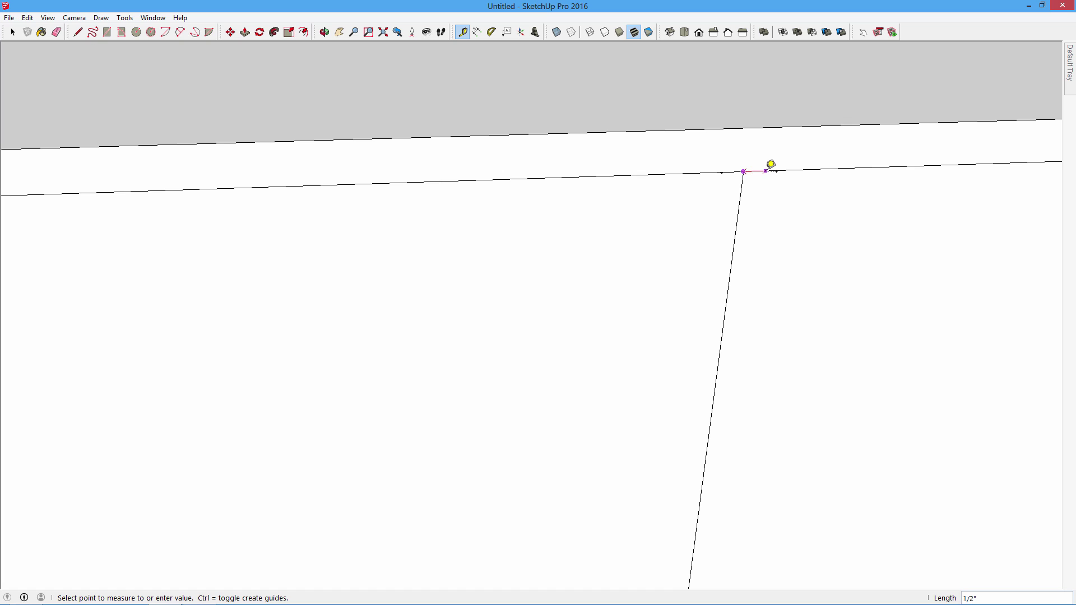
type(".5")
key("Return")
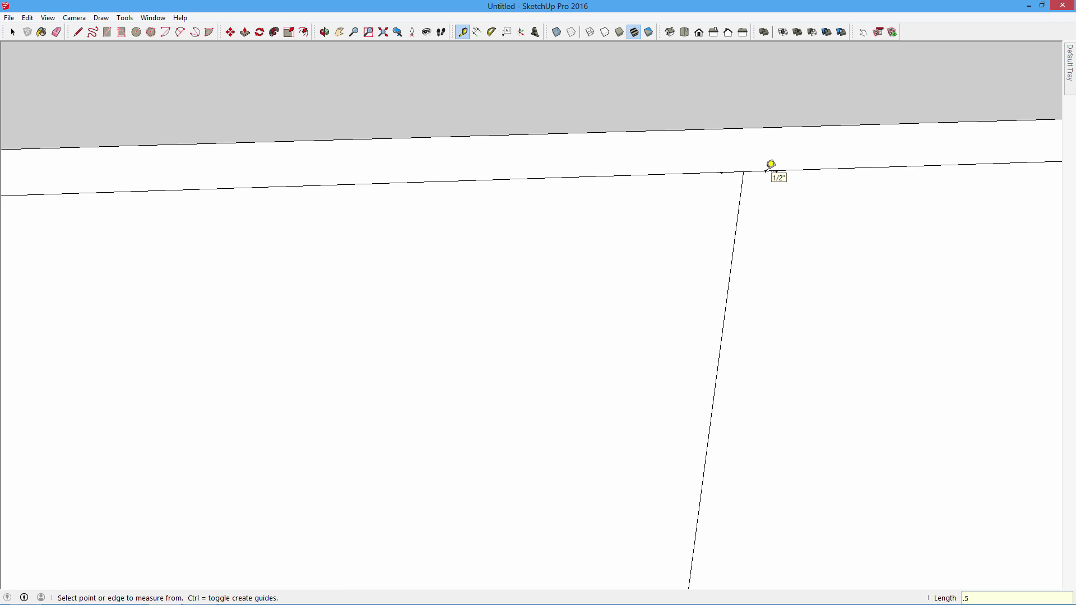
scroll(687, 175, "down", 3)
scroll(593, 224, "down", 2)
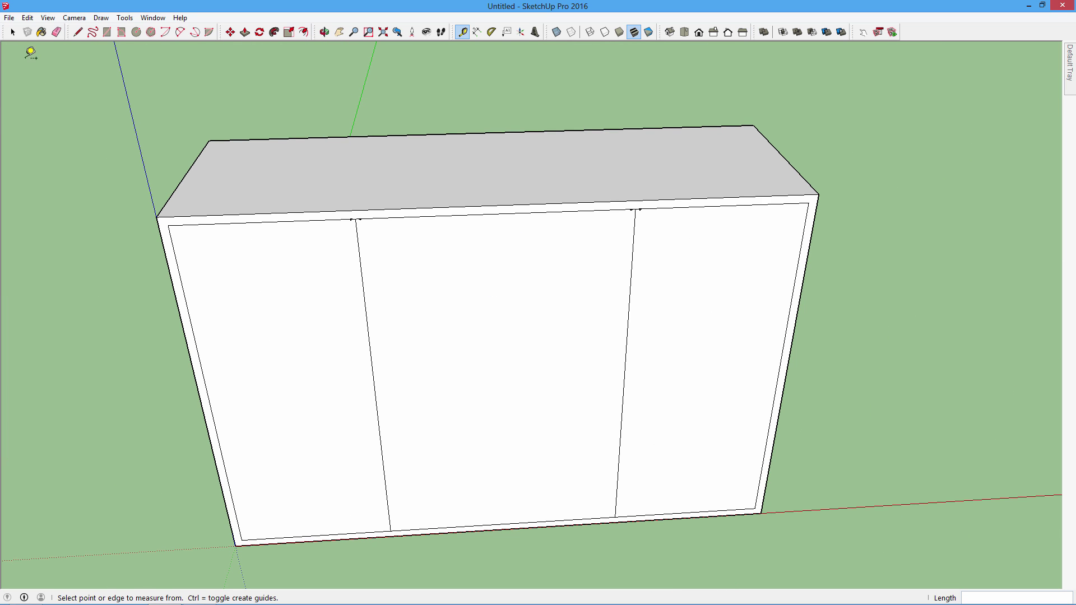
left_click(12, 32)
scroll(294, 232, "up", 1)
scroll(440, 193, "down", 2)
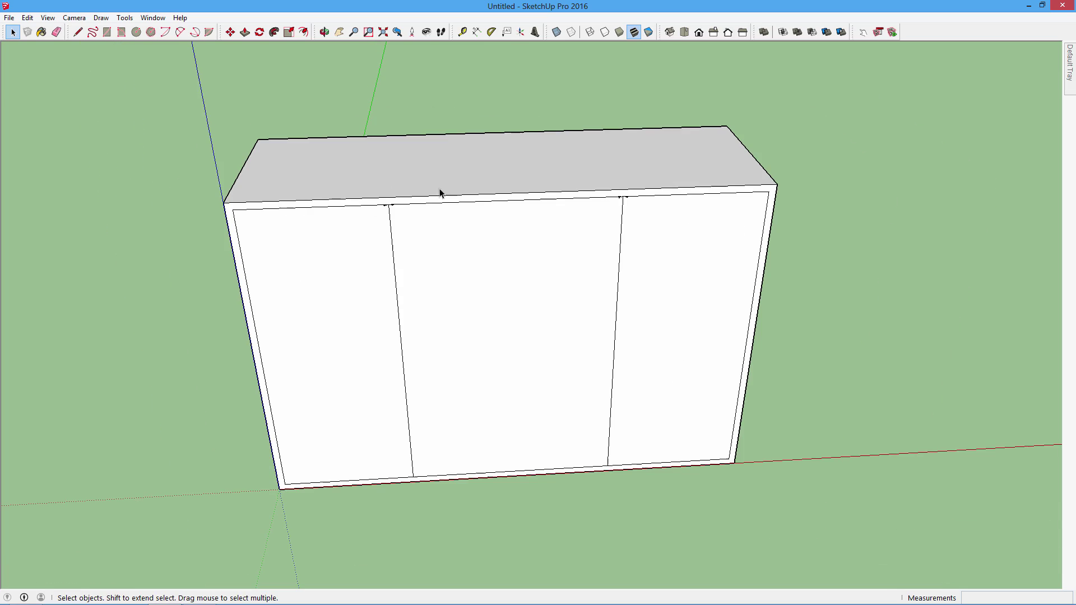
Step: Draw a vertical line from the 1/2" guide point on the top edge down to the bottom edge, beside the left divider
triple_click(357, 251)
scroll(423, 295, "up", 3)
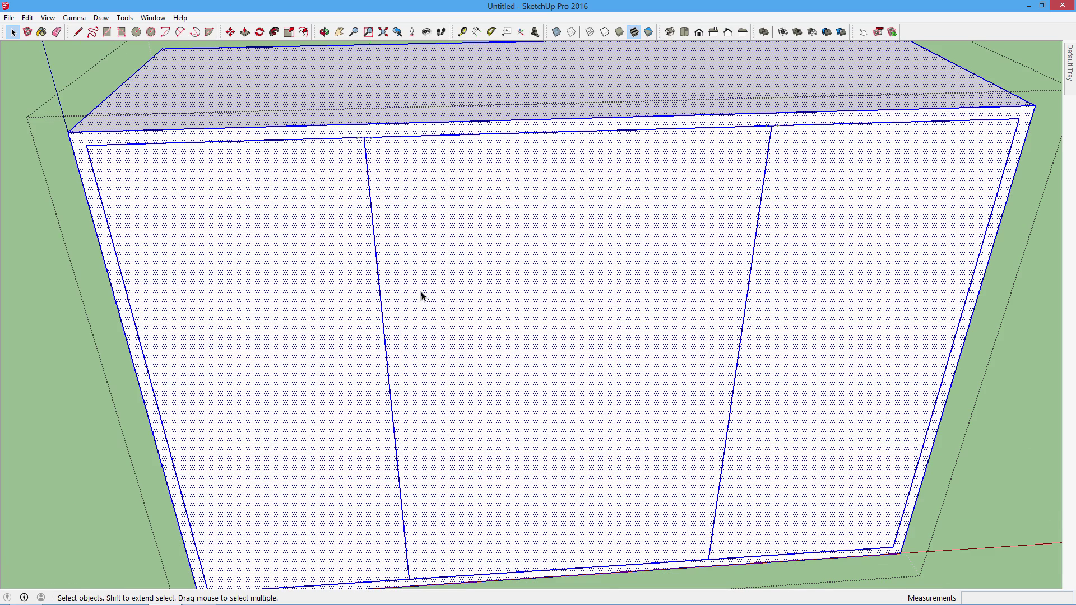
left_click(77, 32)
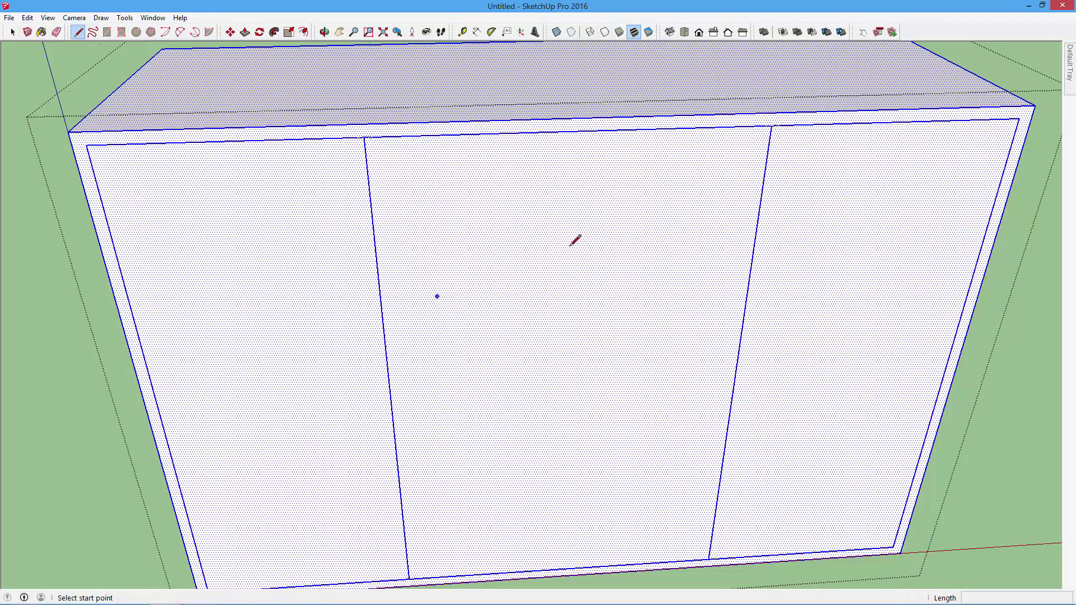
scroll(575, 241, "down", 3)
middle_click_drag(653, 202, 733, 173)
scroll(378, 131, "up", 3)
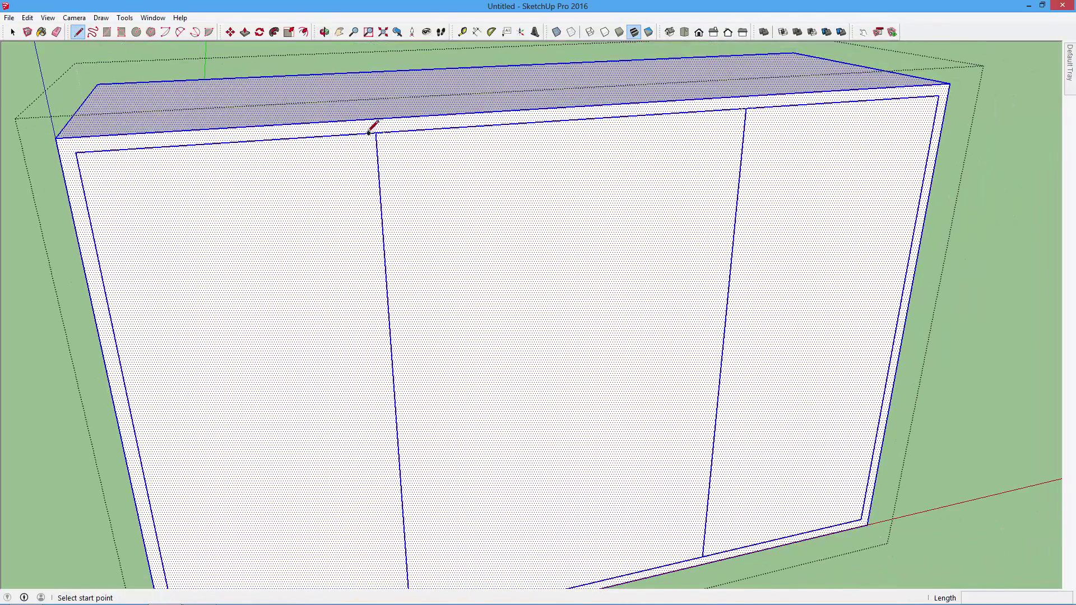
left_click(370, 133)
scroll(384, 233, "down", 2)
scroll(368, 295, "down", 2)
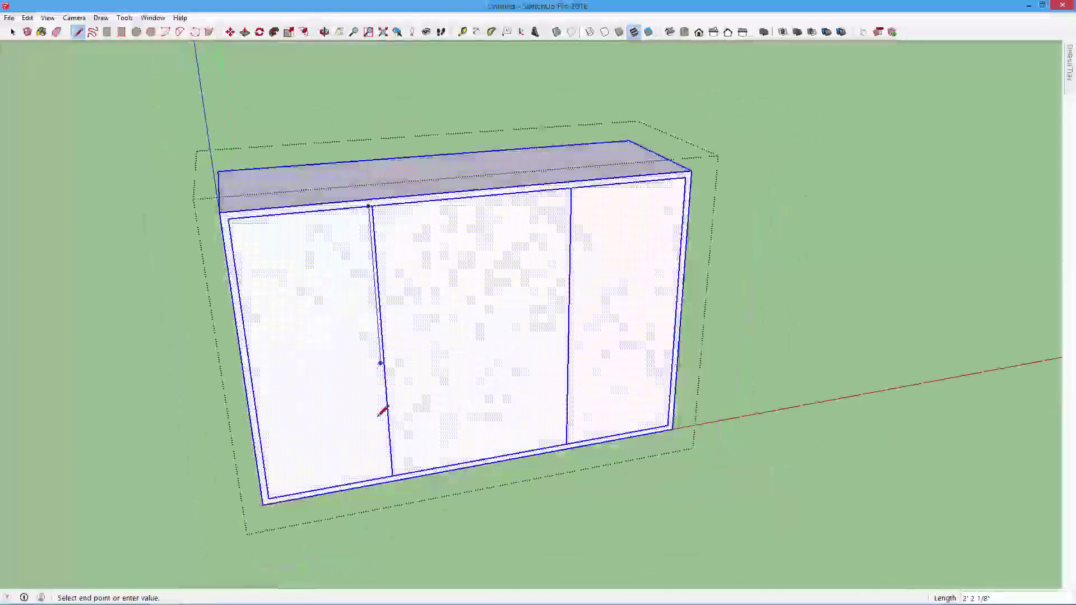
scroll(386, 456, "up", 3)
scroll(392, 460, "up", 2)
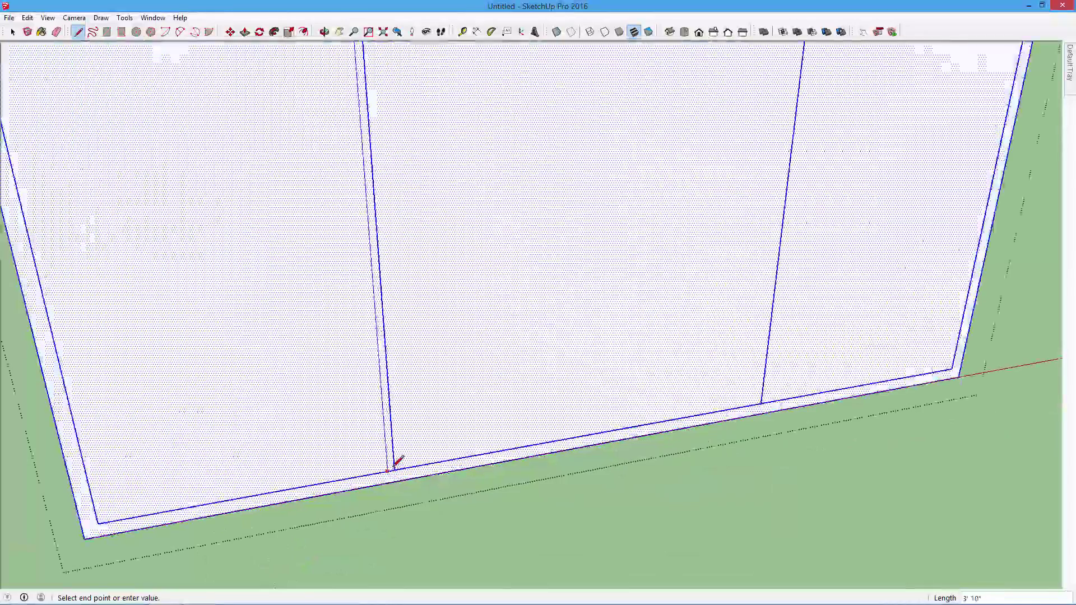
scroll(389, 449, "up", 3)
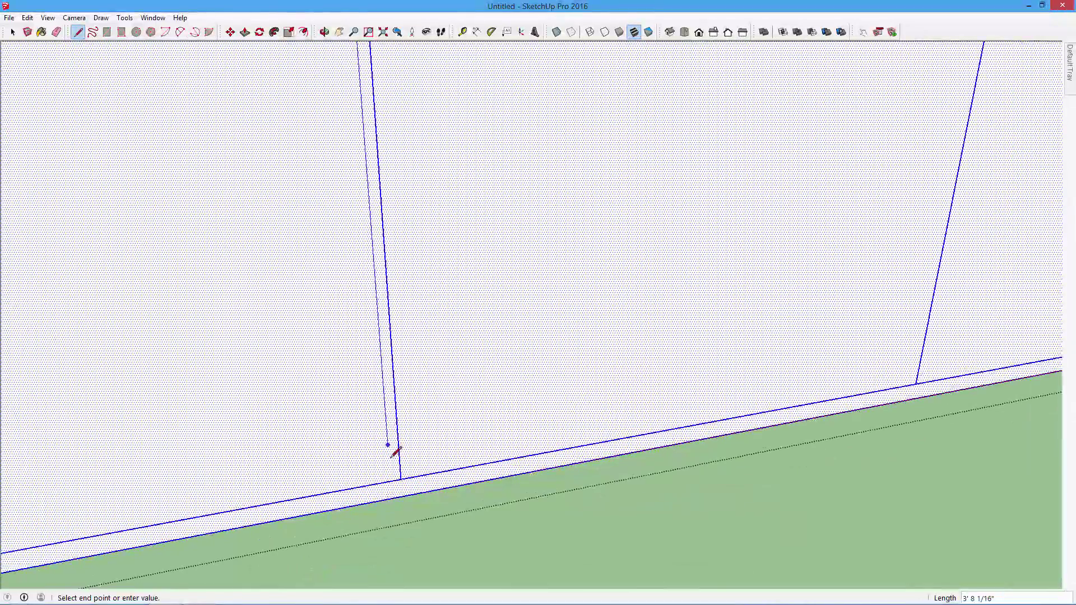
left_click(399, 473)
Step: Zoom around to check the new line, then cancel the unfinished second line
scroll(464, 202, "down", 3)
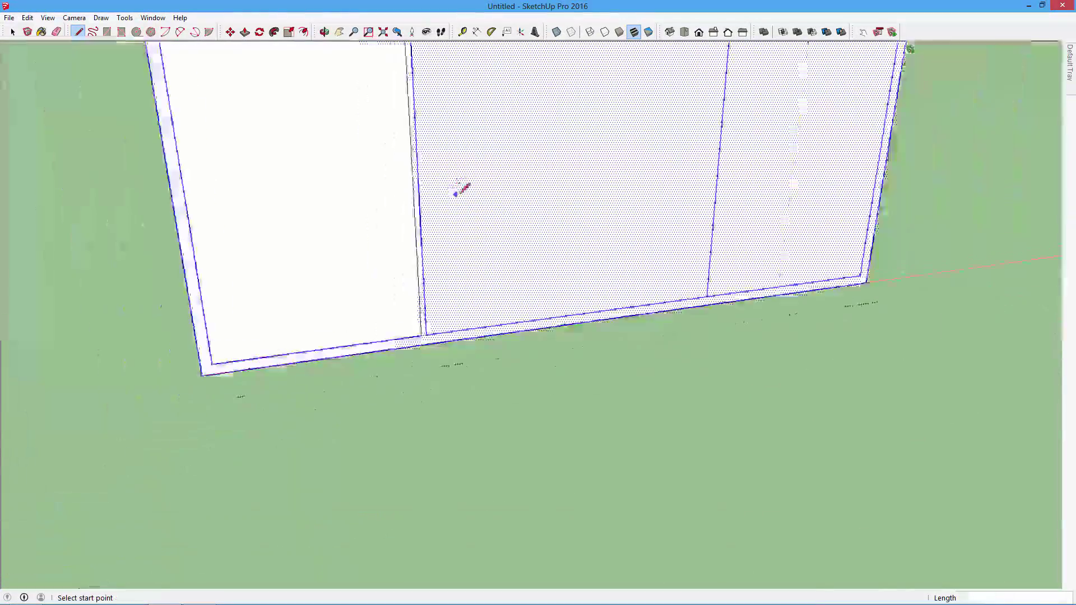
scroll(482, 146, "down", 2)
scroll(498, 106, "down", 2)
scroll(510, 100, "down", 1)
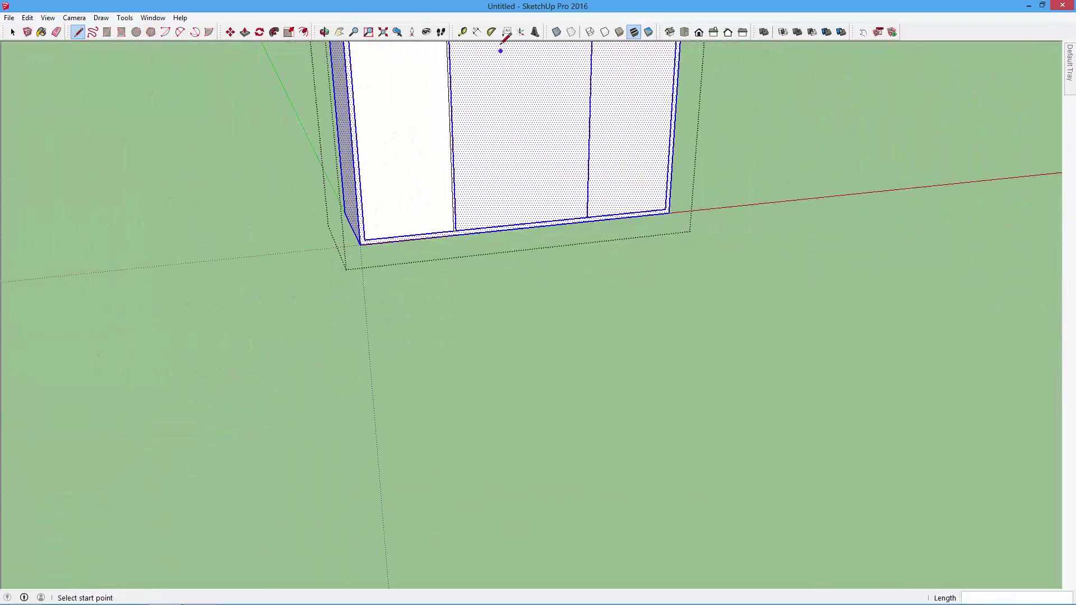
scroll(493, 56, "up", 3)
scroll(484, 150, "down", 3)
scroll(463, 97, "up", 3)
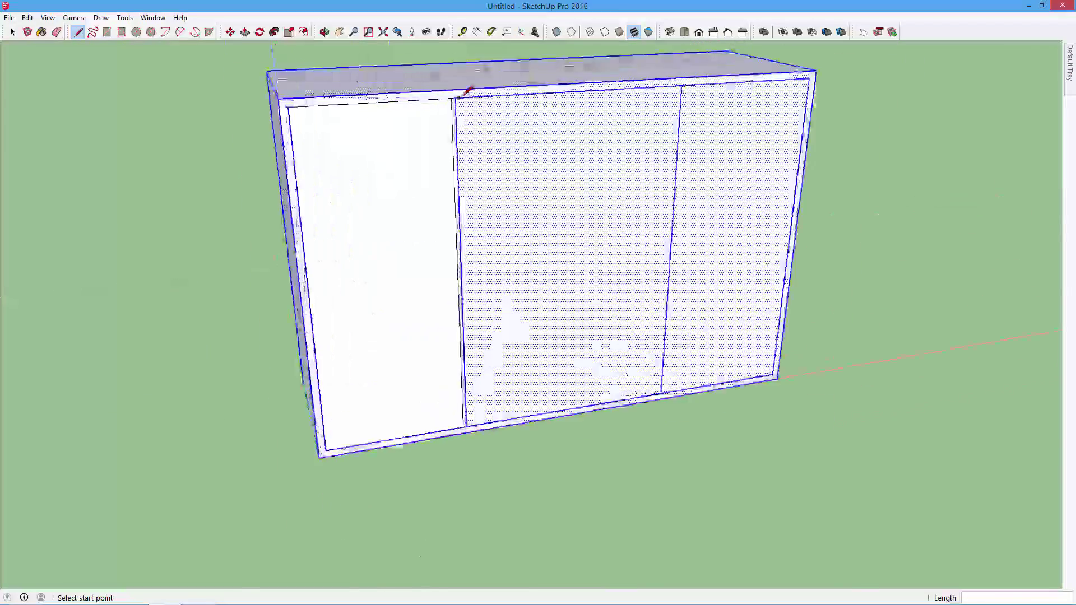
scroll(461, 96, "up", 3)
scroll(460, 96, "up", 2)
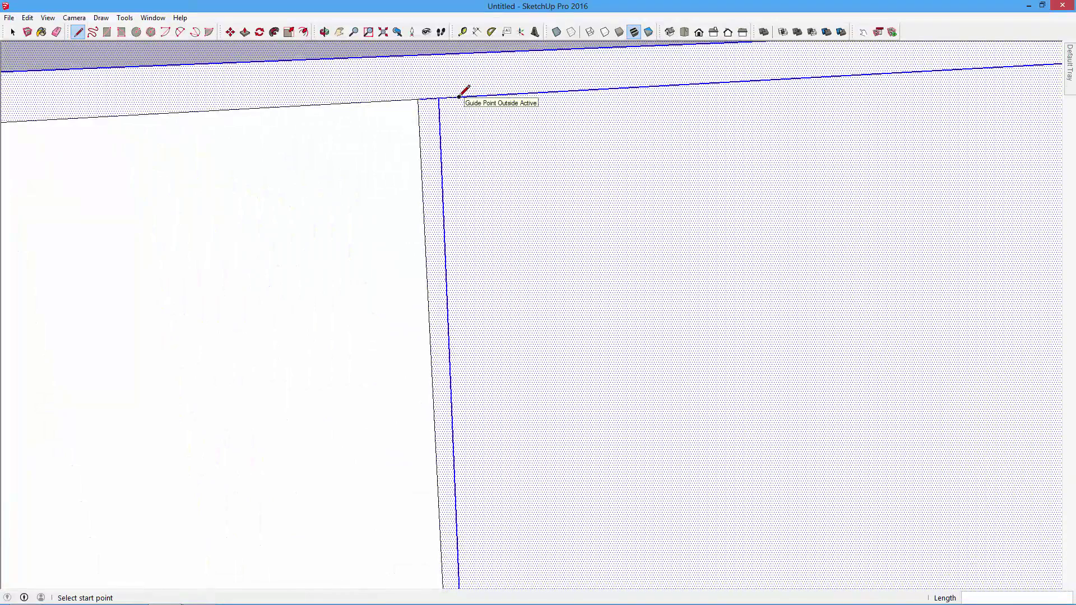
scroll(463, 93, "up", 1)
scroll(452, 91, "up", 1)
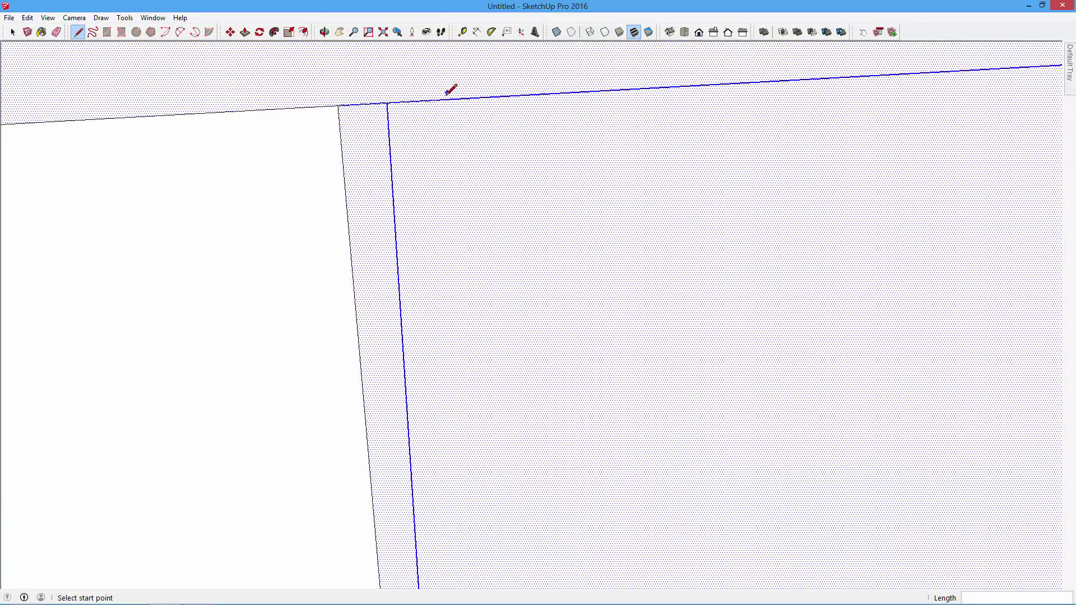
scroll(452, 238, "down", 3)
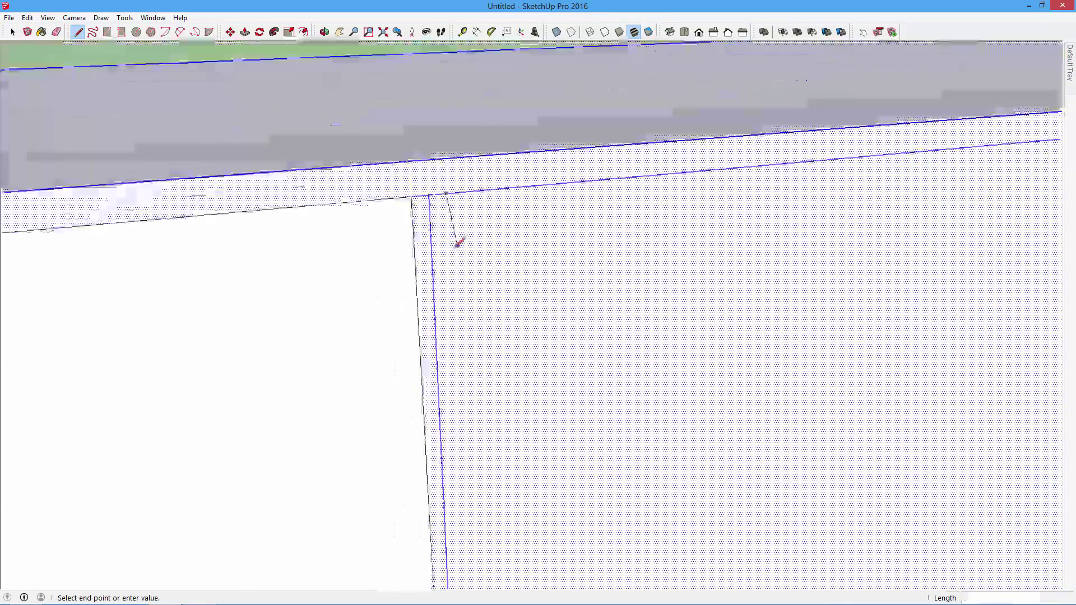
scroll(459, 377, "down", 3)
scroll(460, 381, "down", 3)
scroll(461, 384, "down", 2)
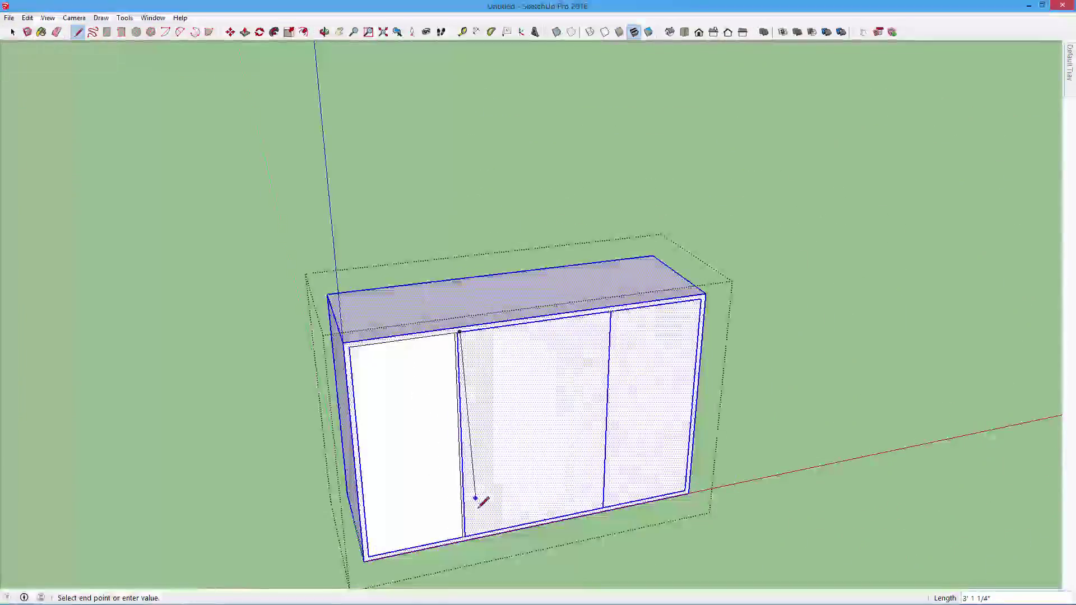
scroll(477, 505, "up", 3)
scroll(465, 569, "up", 2)
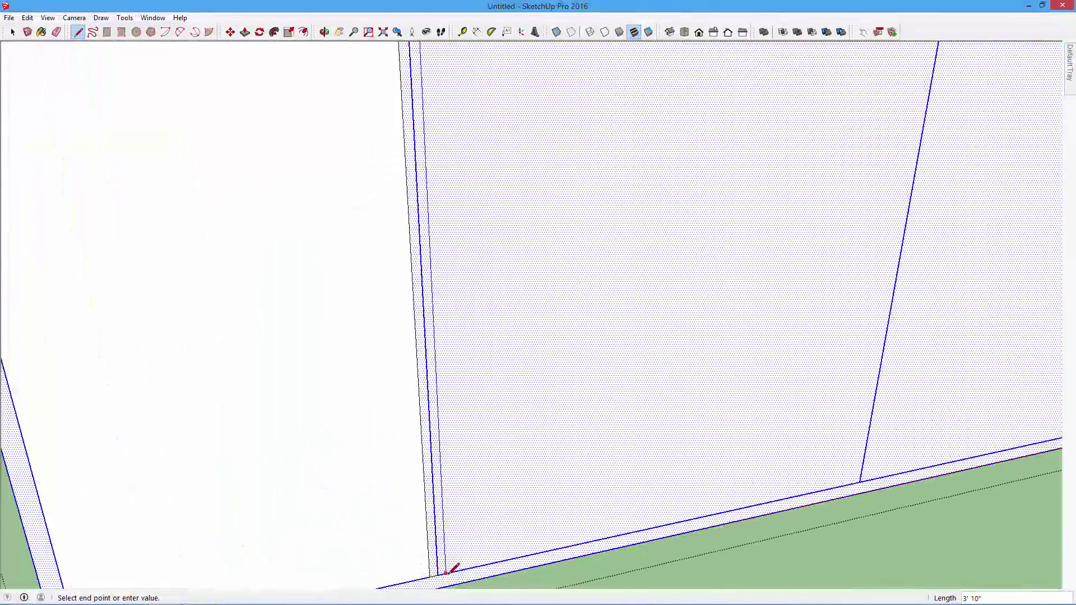
key("Escape")
scroll(450, 208, "up", 2)
scroll(450, 207, "down", 3)
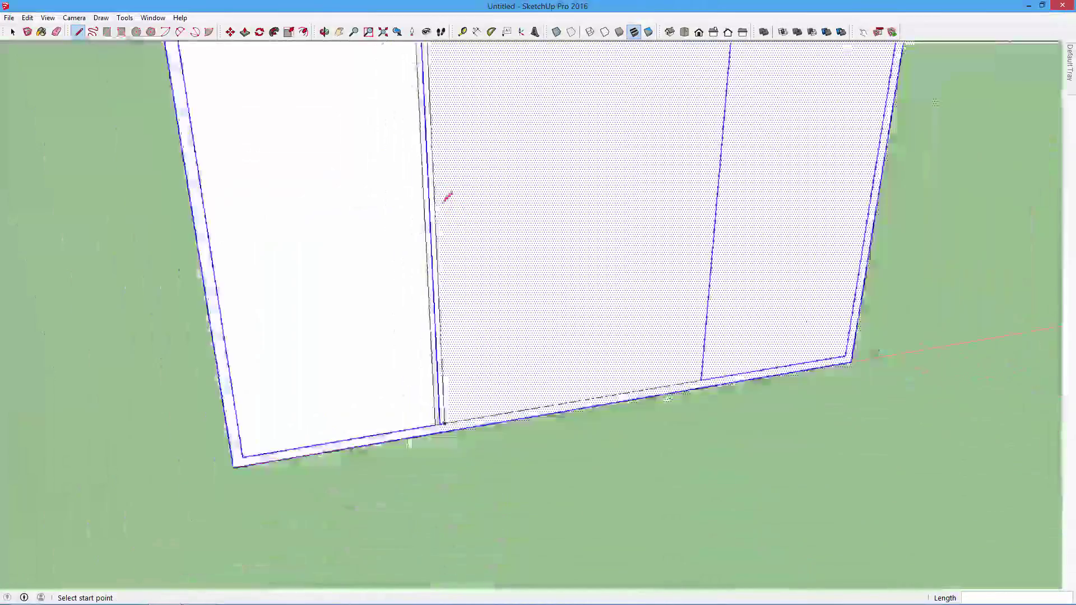
scroll(449, 191, "down", 2)
scroll(417, 55, "up", 1)
scroll(418, 54, "up", 2)
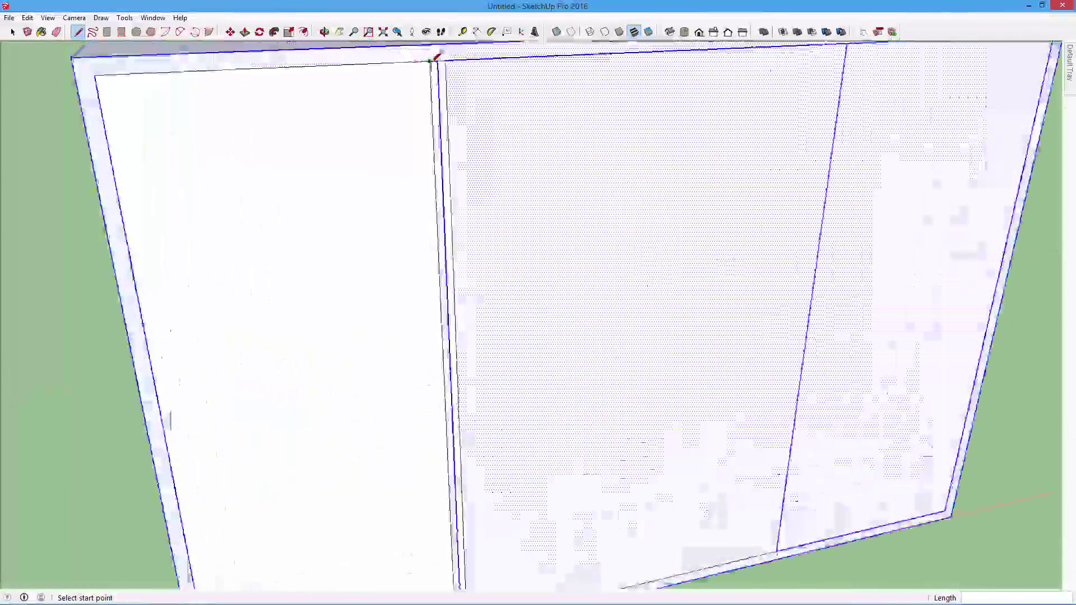
scroll(420, 56, "up", 2)
Step: Place a guide point on the top edge, measured from the right divider's top corner
left_click(460, 34)
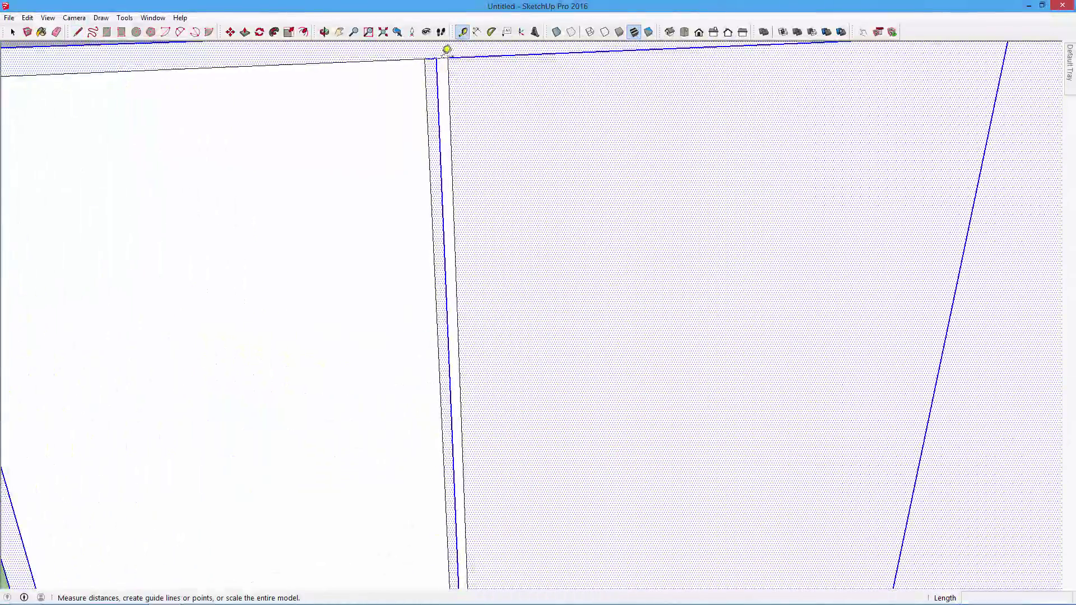
left_click(449, 56)
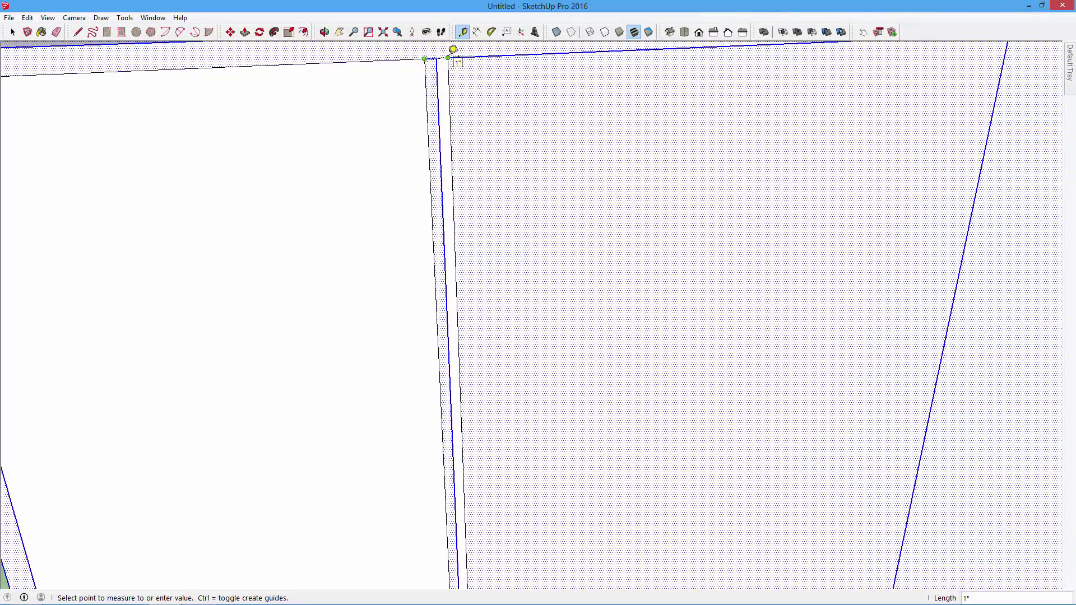
left_click(474, 126)
scroll(461, 120, "down", 3)
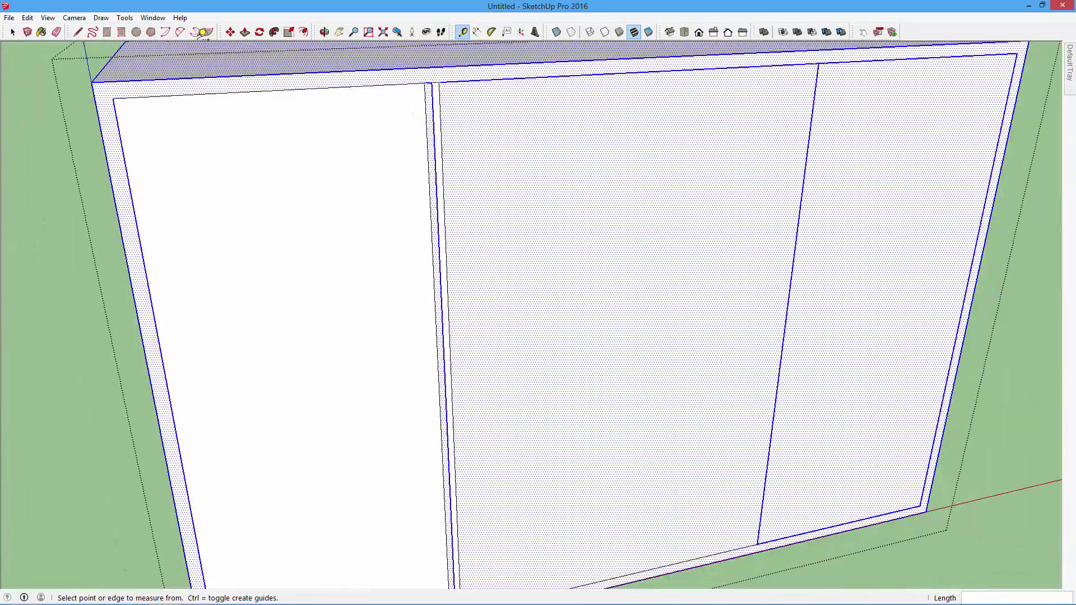
Step: Draw a vertical line from the top-edge guide point to the right divider's bottom corner
left_click(79, 32)
scroll(708, 175, "down", 3)
scroll(709, 176, "up", 1)
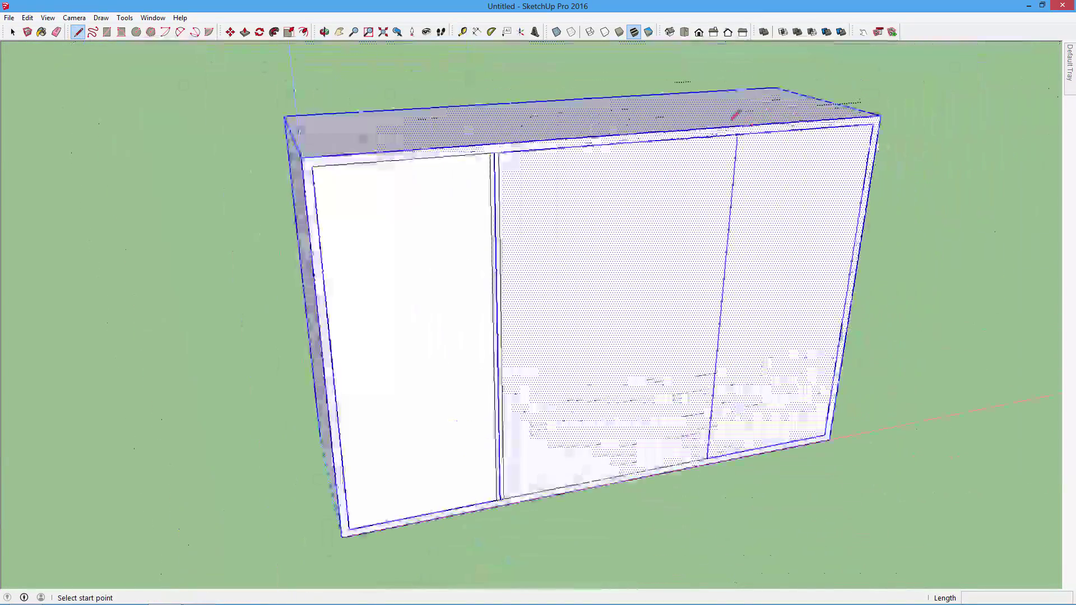
scroll(731, 112, "up", 3)
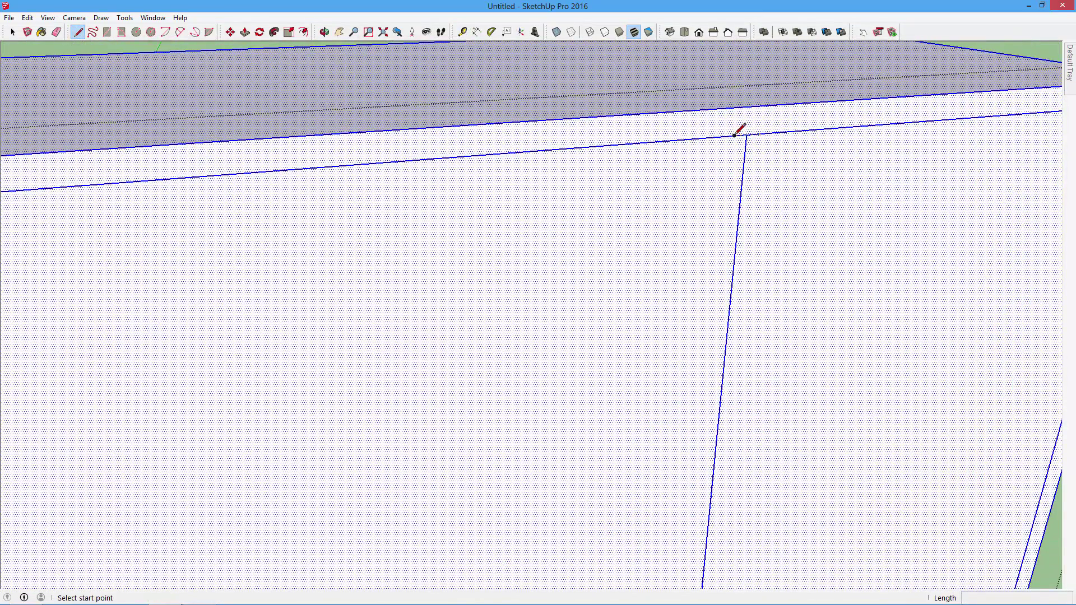
left_click(736, 134)
scroll(712, 307, "down", 2)
scroll(692, 420, "down", 3)
scroll(682, 480, "down", 2)
scroll(686, 504, "up", 2)
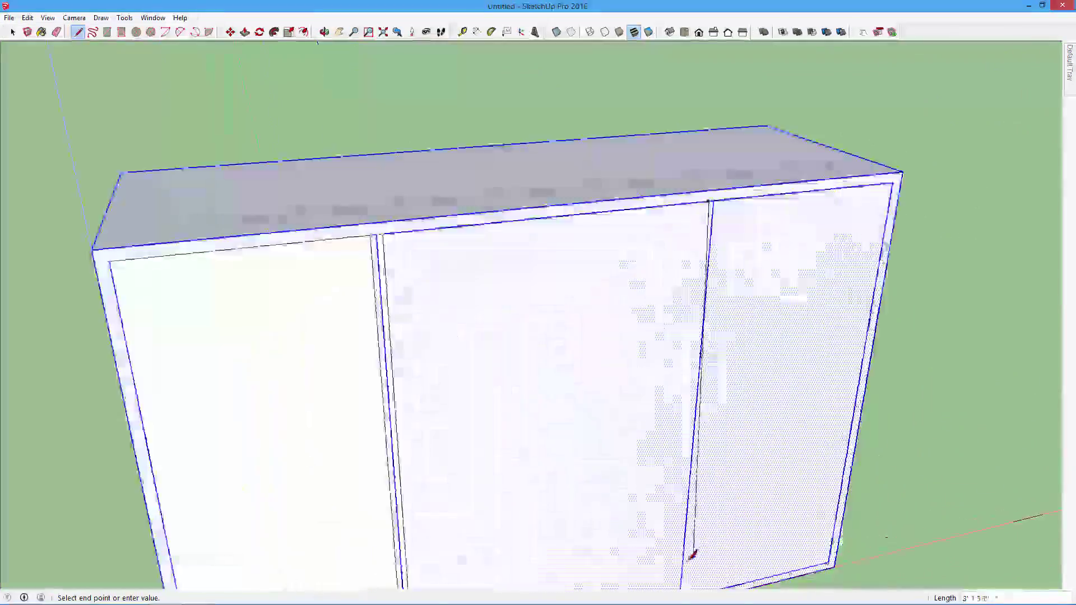
scroll(639, 420, "up", 3)
scroll(660, 457, "down", 4)
scroll(665, 529, "up", 3)
scroll(653, 539, "up", 2)
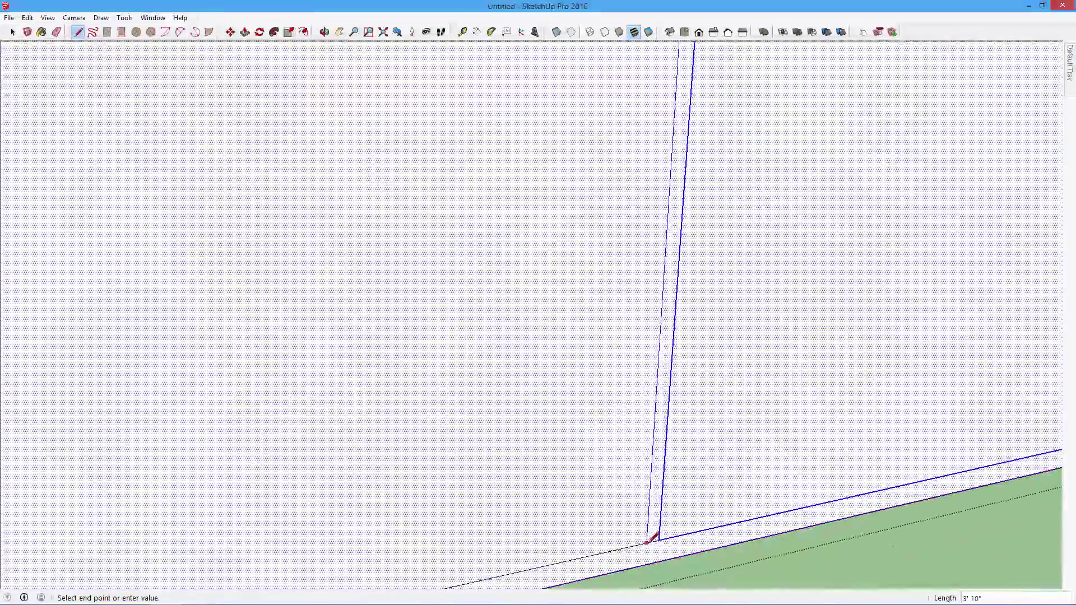
scroll(650, 539, "up", 1)
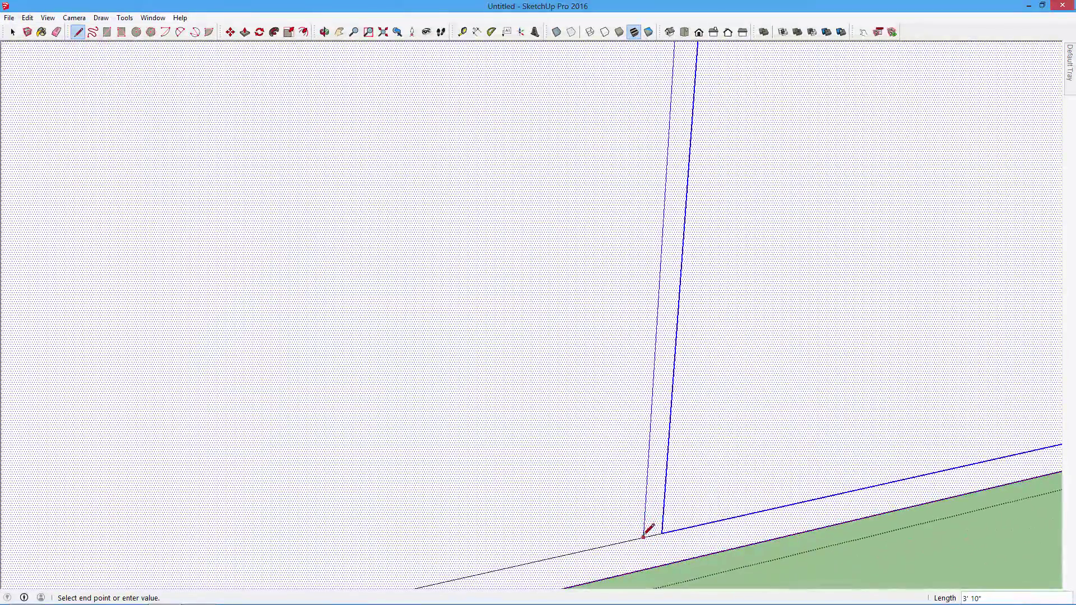
scroll(648, 532, "down", 1)
left_click(648, 528)
Step: Zoom in to verify the doubled right divider and cancel the unfinished line
scroll(792, 404, "down", 3)
scroll(820, 375, "down", 1)
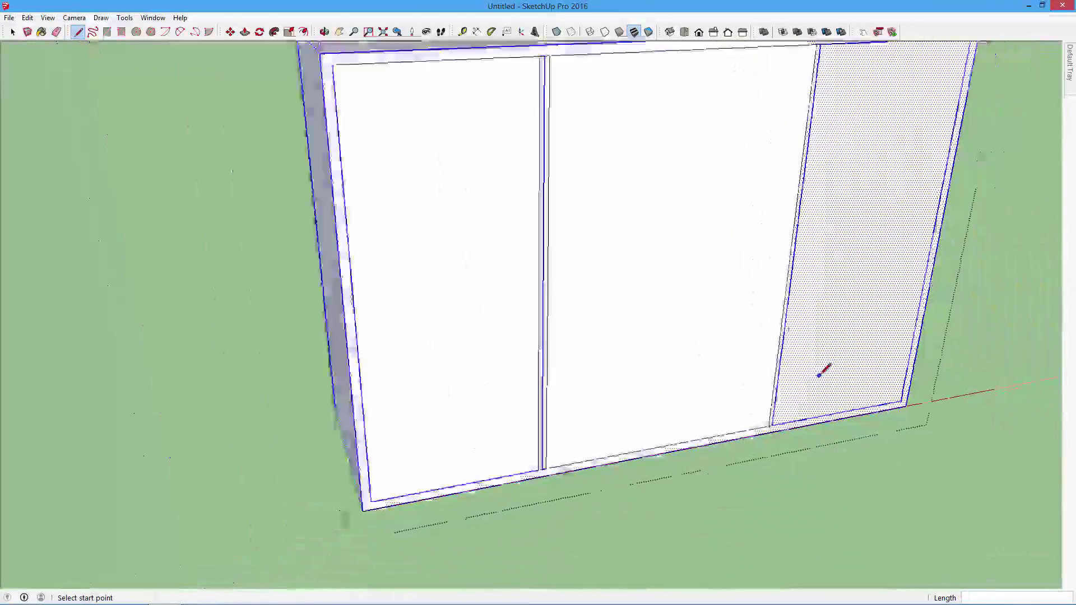
scroll(820, 375, "down", 2)
scroll(833, 68, "up", 2)
scroll(824, 77, "up", 2)
scroll(793, 73, "up", 2)
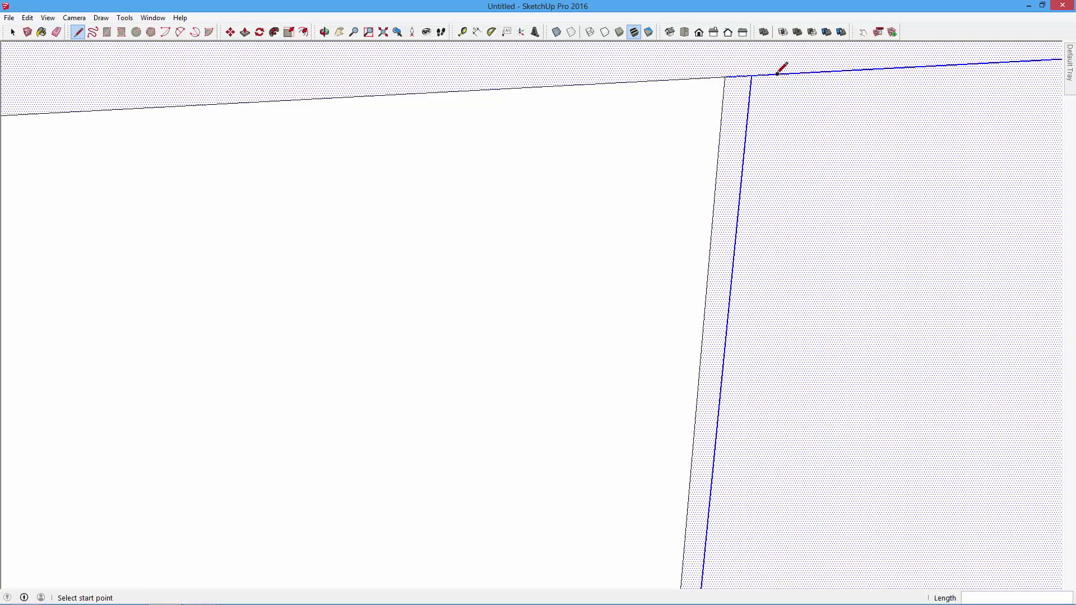
scroll(776, 265, "down", 2)
scroll(764, 272, "down", 2)
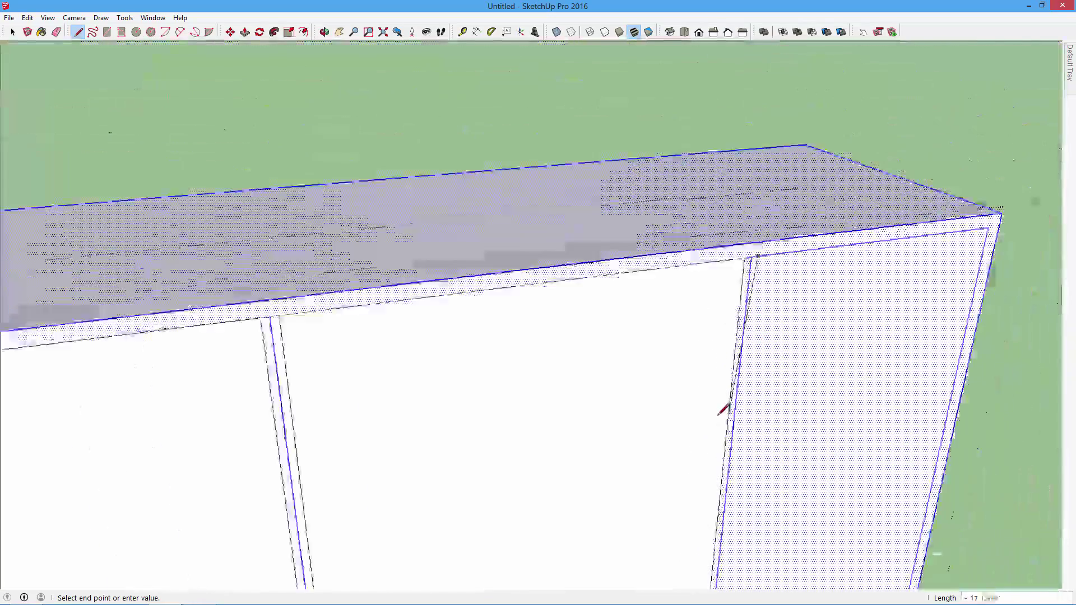
scroll(721, 409, "down", 2)
scroll(749, 439, "down", 2)
scroll(731, 533, "down", 2)
scroll(745, 568, "up", 2)
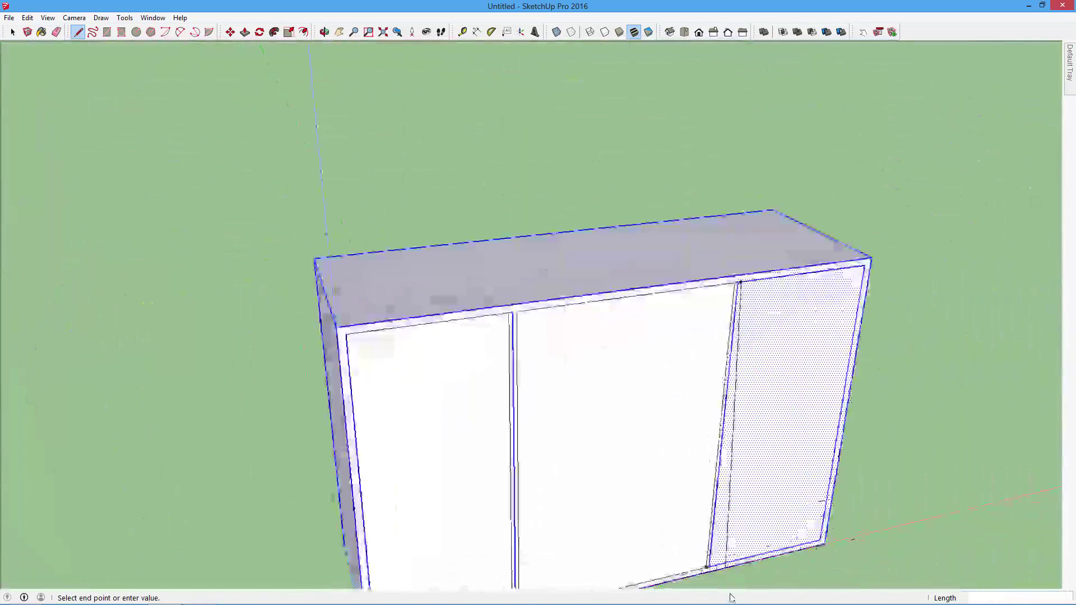
scroll(796, 524, "up", 2)
scroll(737, 560, "up", 2)
scroll(707, 557, "down", 1)
scroll(680, 548, "down", 1)
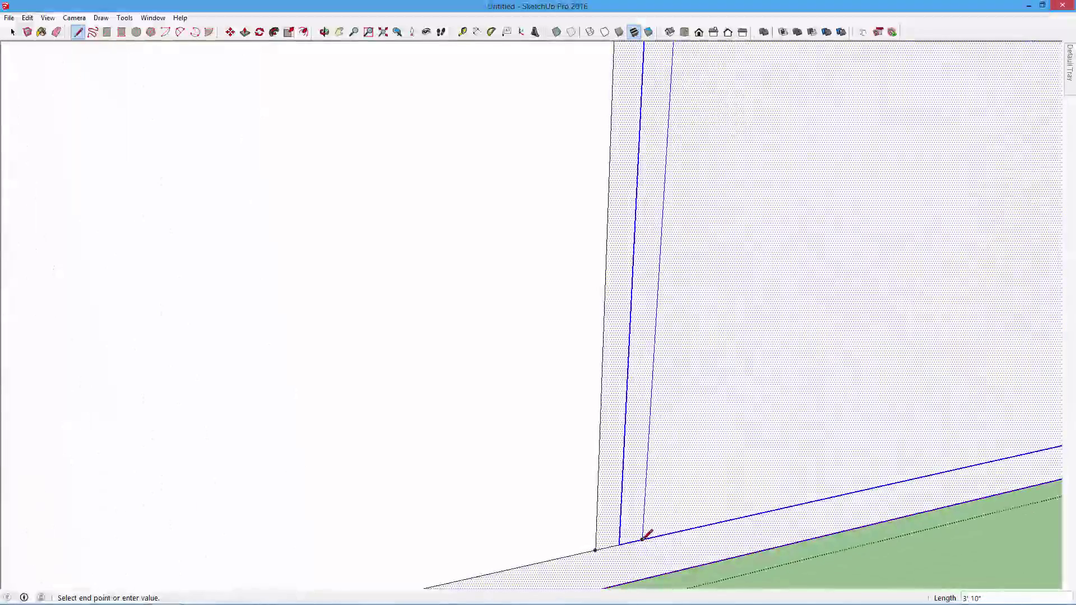
key("Escape")
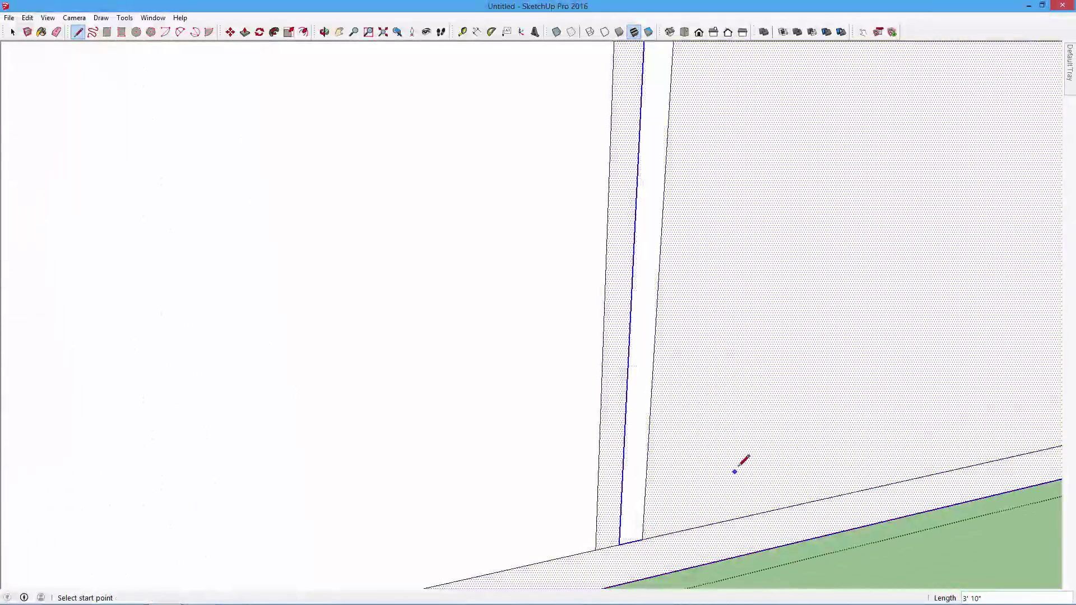
scroll(738, 464, "down", 1)
scroll(733, 461, "down", 3)
scroll(722, 461, "down", 1)
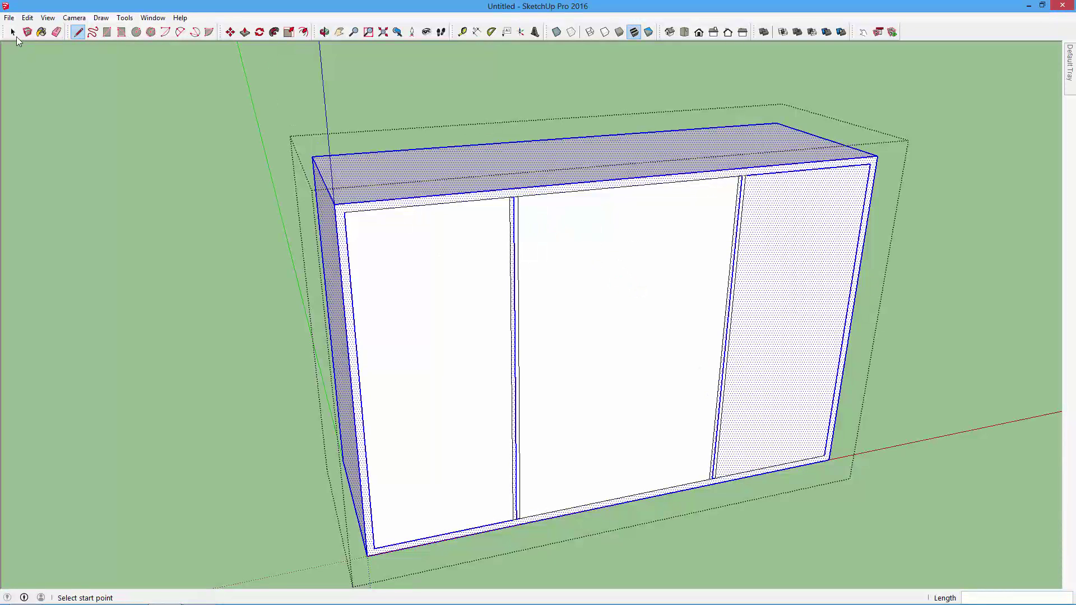
left_click(13, 32)
left_click(146, 192)
right_click(424, 198)
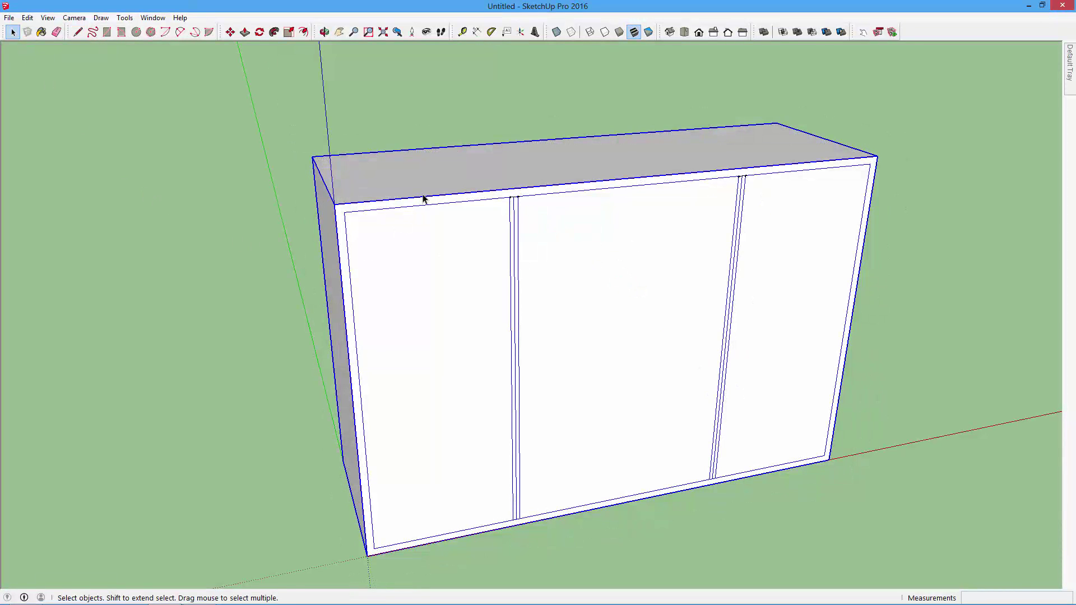
left_click(380, 229)
right_click(380, 228)
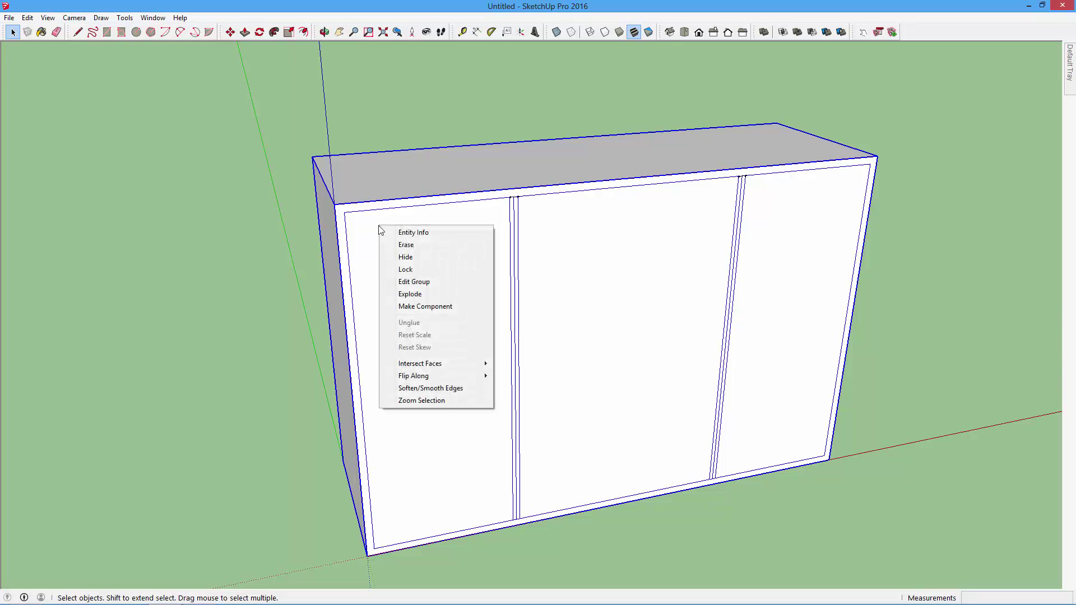
left_click(401, 256)
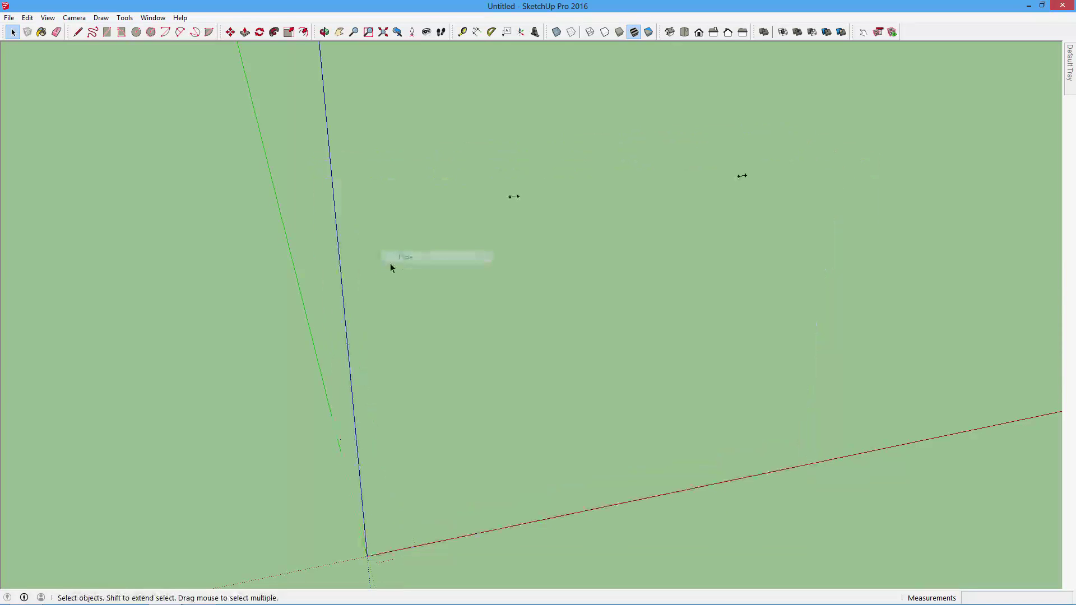
left_click(56, 31)
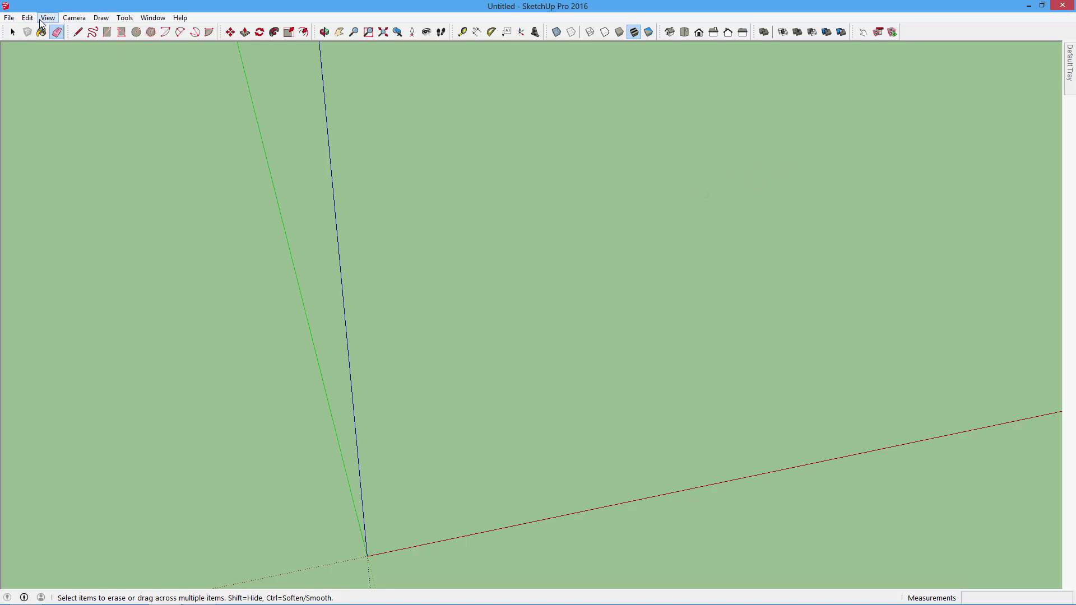
left_click(33, 18)
mouse_move(48, 178)
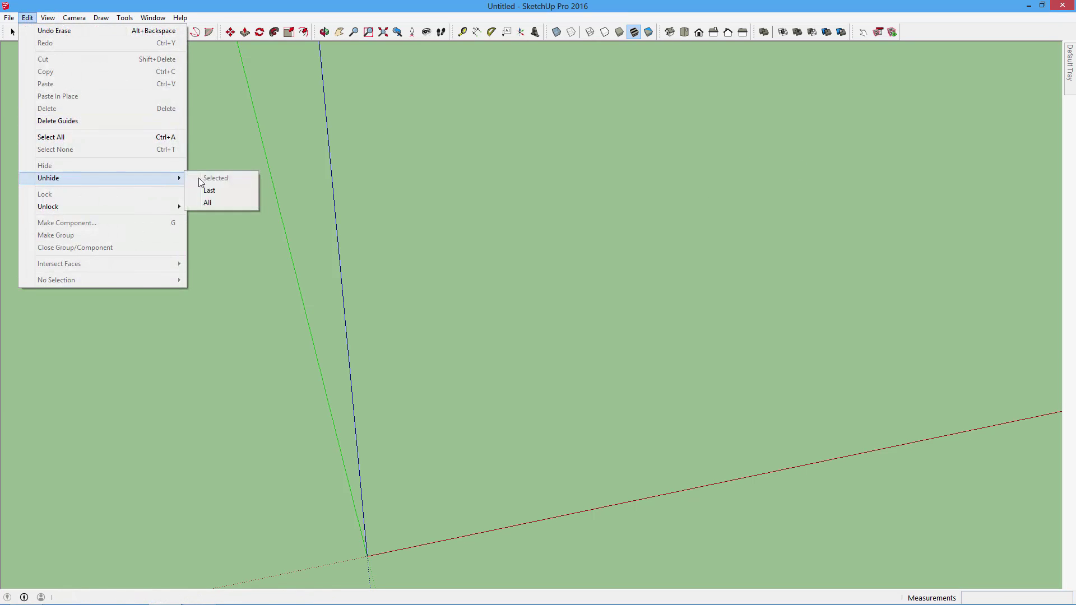
left_click(222, 191)
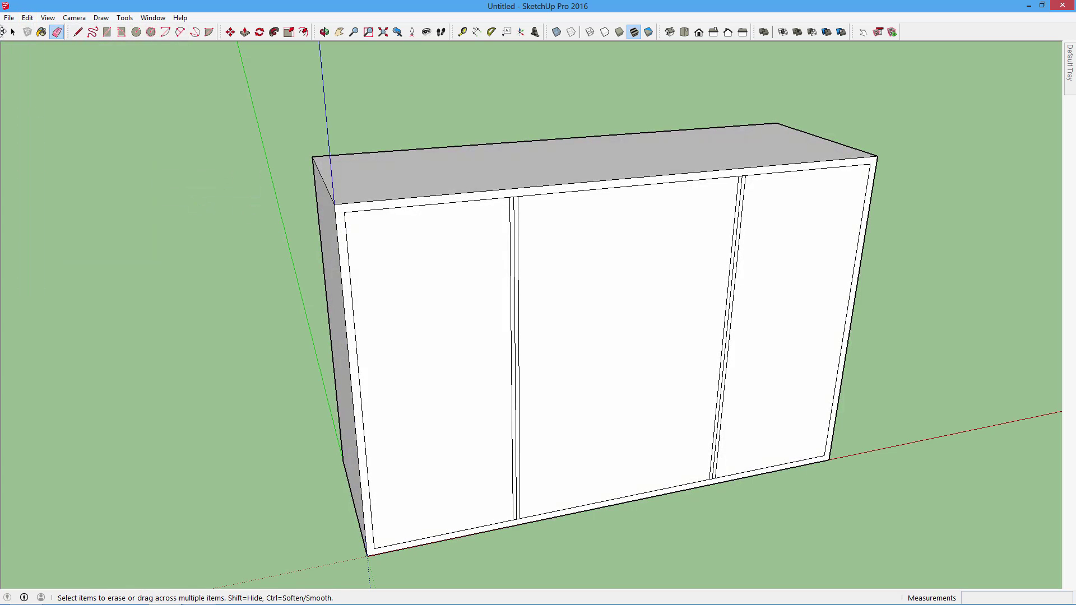
left_click(13, 32)
Step: Erase the stray middle line inside the left divider with the Eraser
scroll(490, 242, "up", 3)
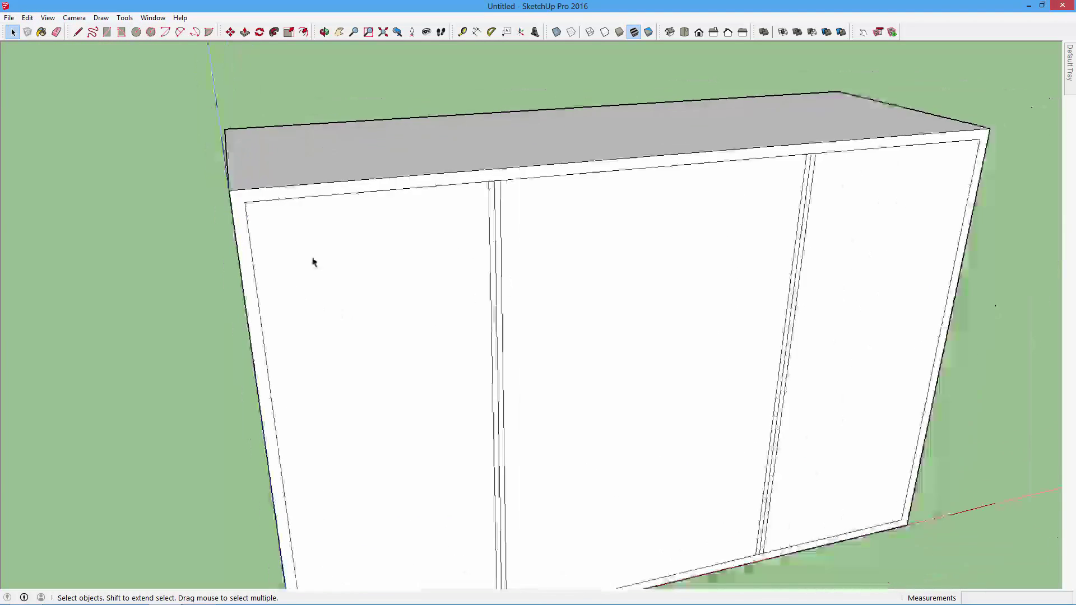
scroll(396, 329, "down", 3)
scroll(511, 217, "up", 4)
triple_click(513, 217)
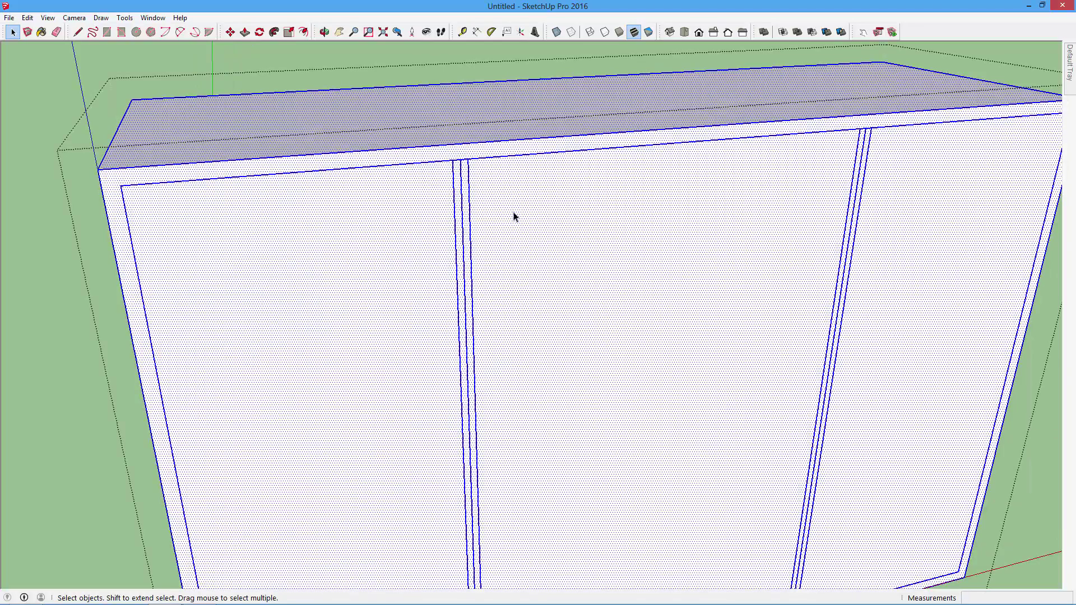
left_click(56, 32)
scroll(465, 155, "up", 3)
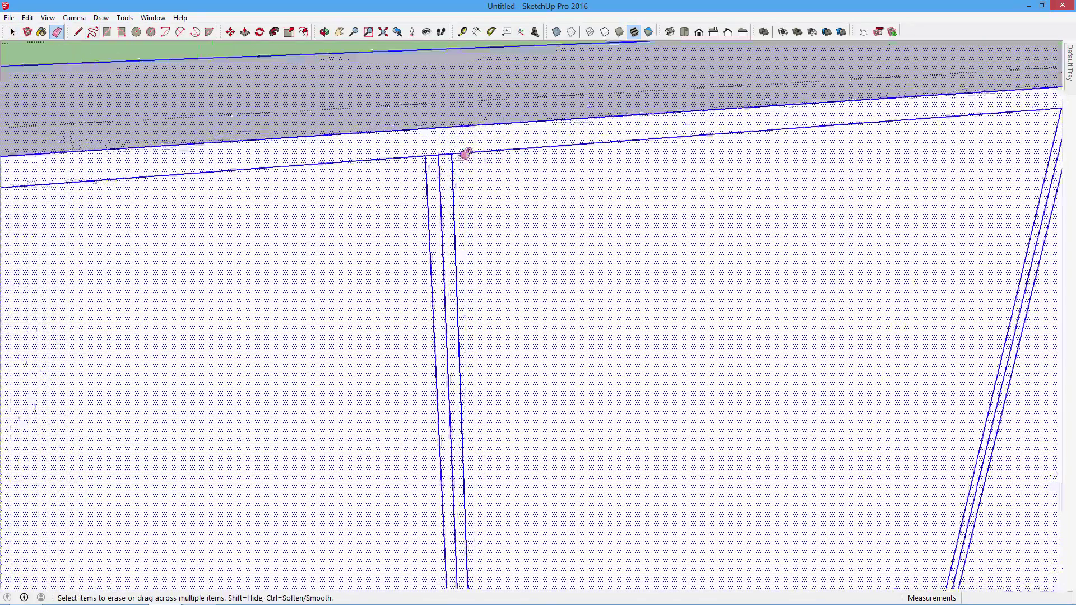
key("Escape")
left_click_drag(442, 155, 454, 185)
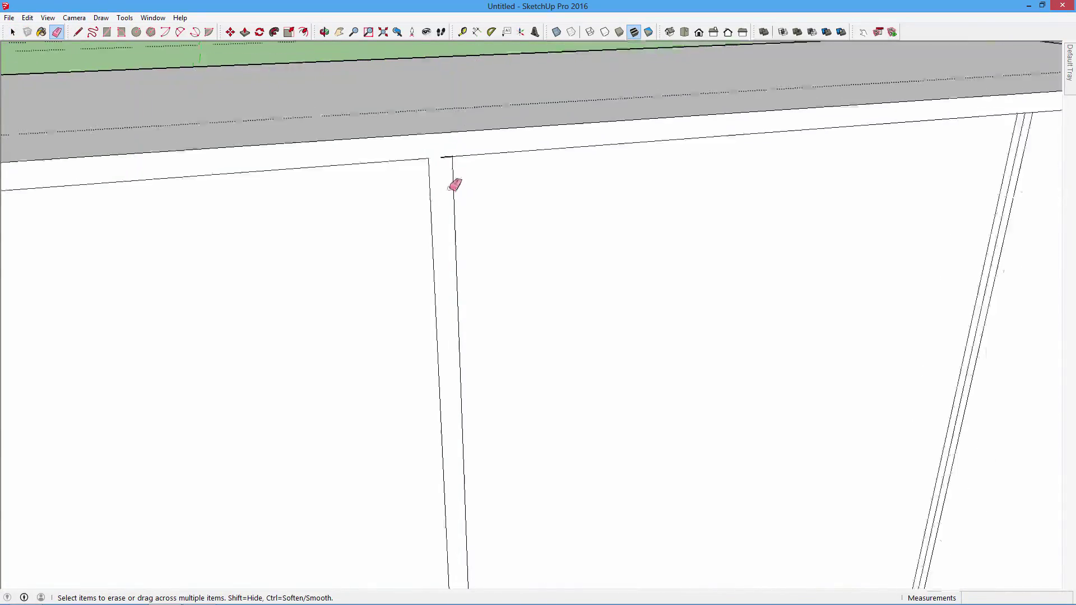
Step: Erase the stray middle line inside the right divider
scroll(454, 185, "down", 2)
scroll(466, 200, "down", 3)
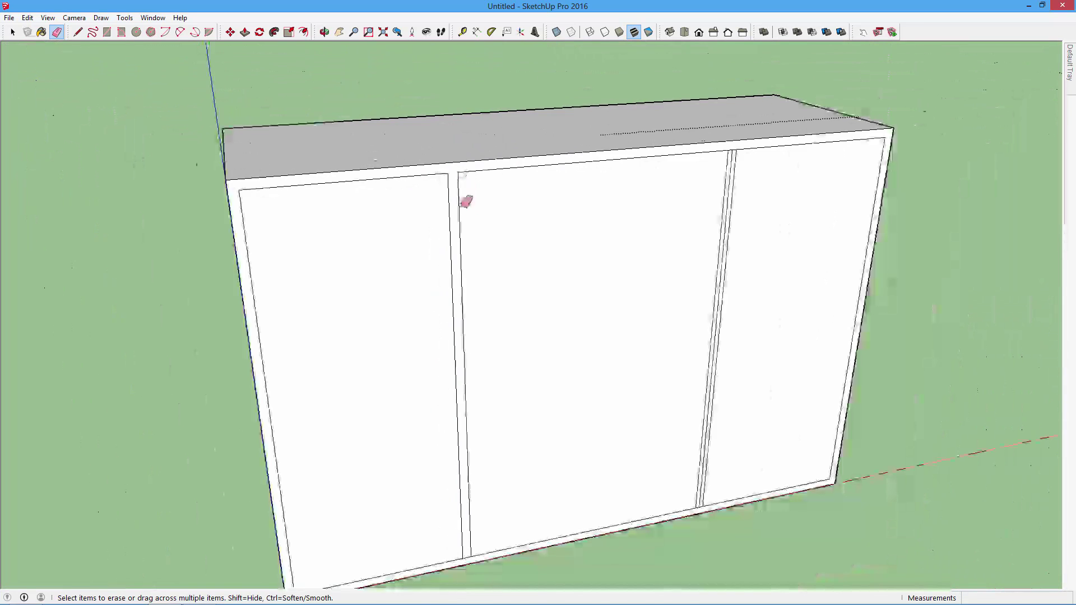
scroll(498, 442, "down", 1)
scroll(440, 452, "up", 4)
scroll(441, 441, "up", 2)
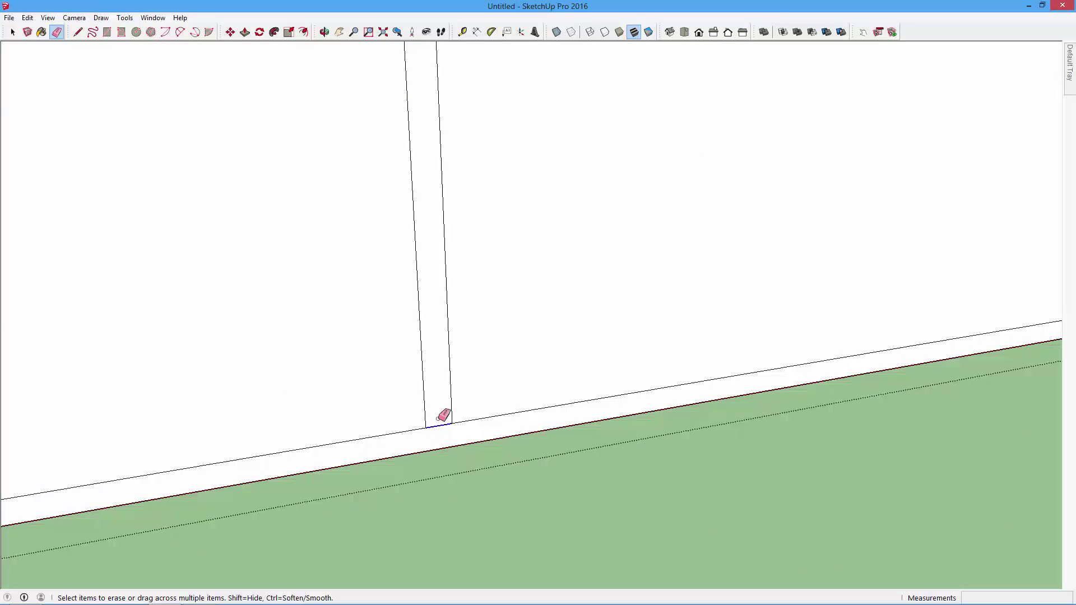
scroll(411, 360, "down", 3)
scroll(435, 308, "down", 2)
scroll(625, 67, "up", 2)
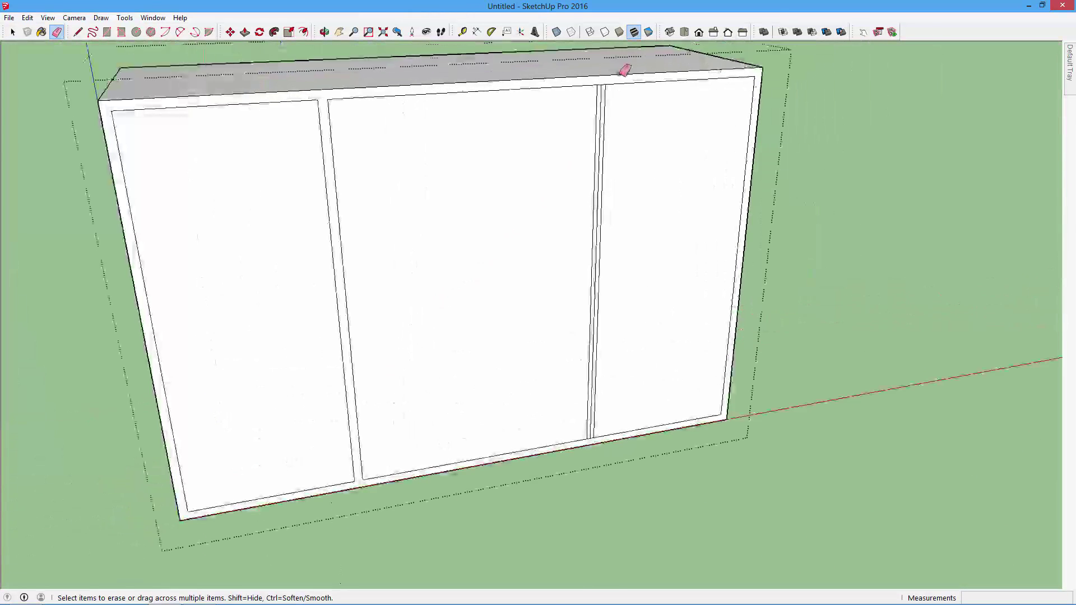
scroll(606, 86, "up", 3)
scroll(604, 86, "up", 1)
left_click(574, 94)
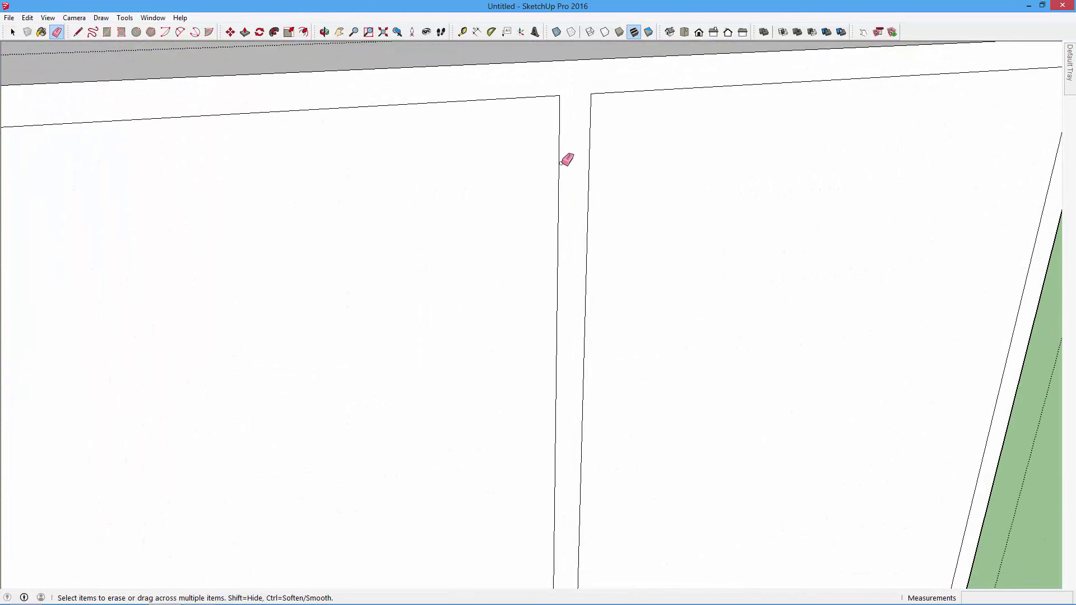
scroll(571, 224, "down", 2)
scroll(567, 471, "down", 2)
scroll(570, 482, "up", 3)
scroll(581, 479, "up", 1)
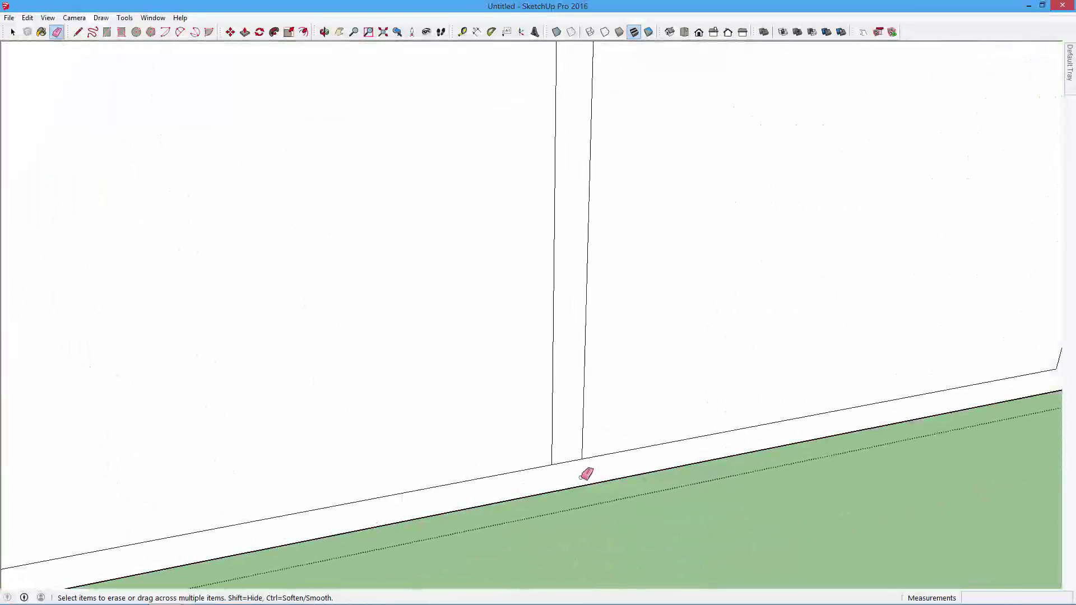
scroll(574, 477, "up", 1)
scroll(574, 290, "down", 1)
scroll(574, 291, "down", 2)
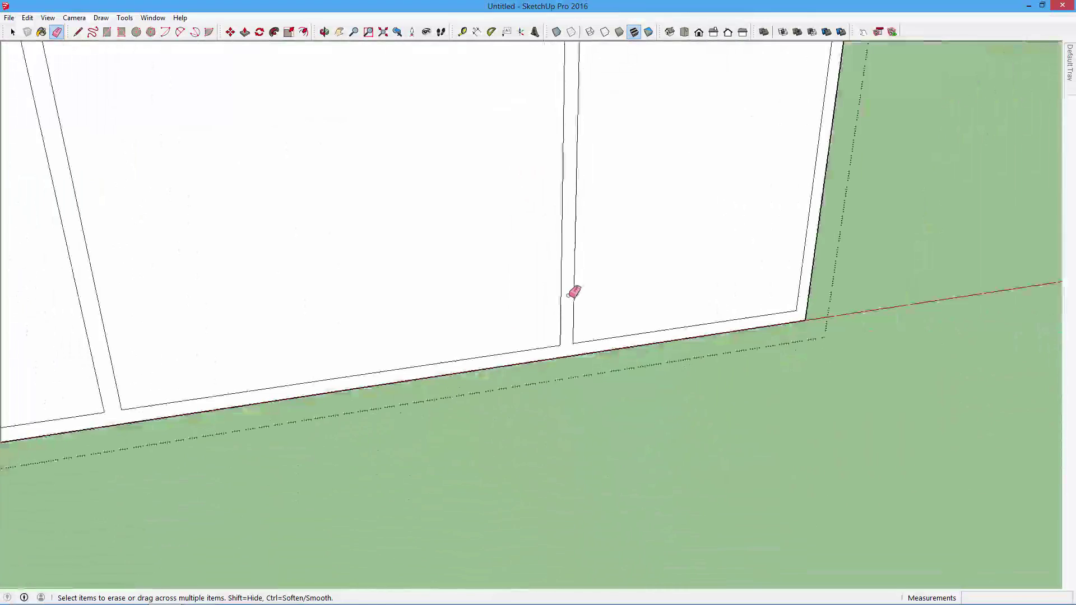
scroll(572, 288, "down", 2)
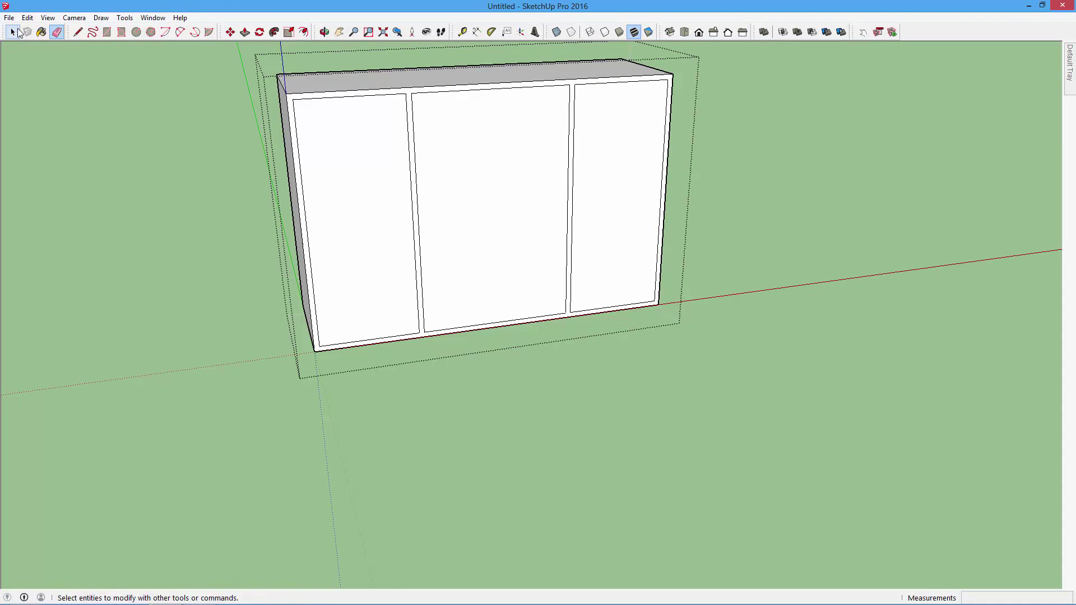
Step: Orbit the view to see the cabinet front from the left
left_click(13, 32)
scroll(670, 307, "down", 2)
scroll(509, 226, "up", 3)
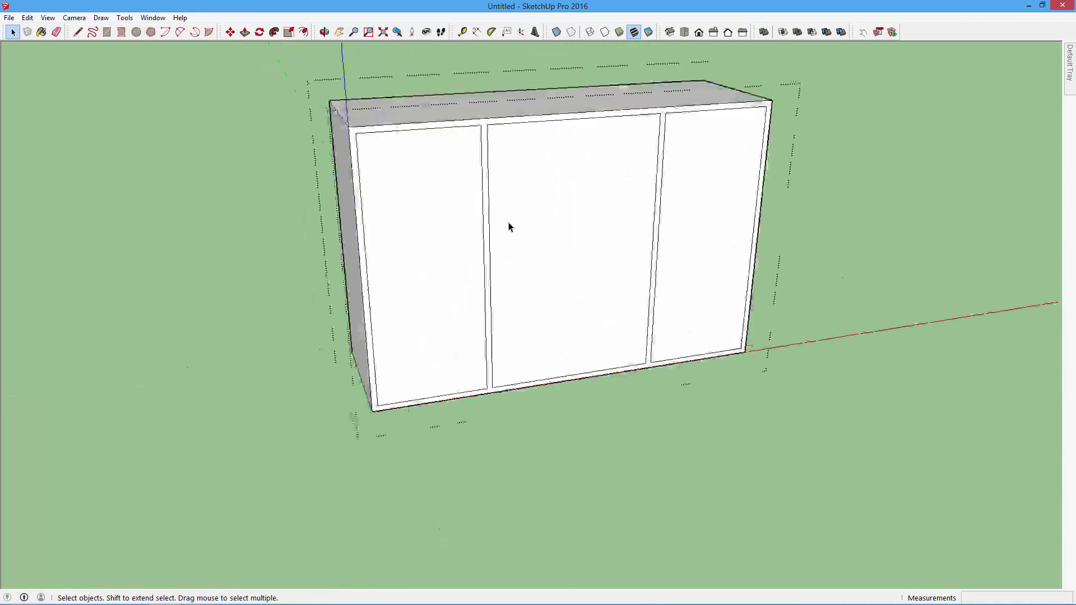
left_click(245, 33)
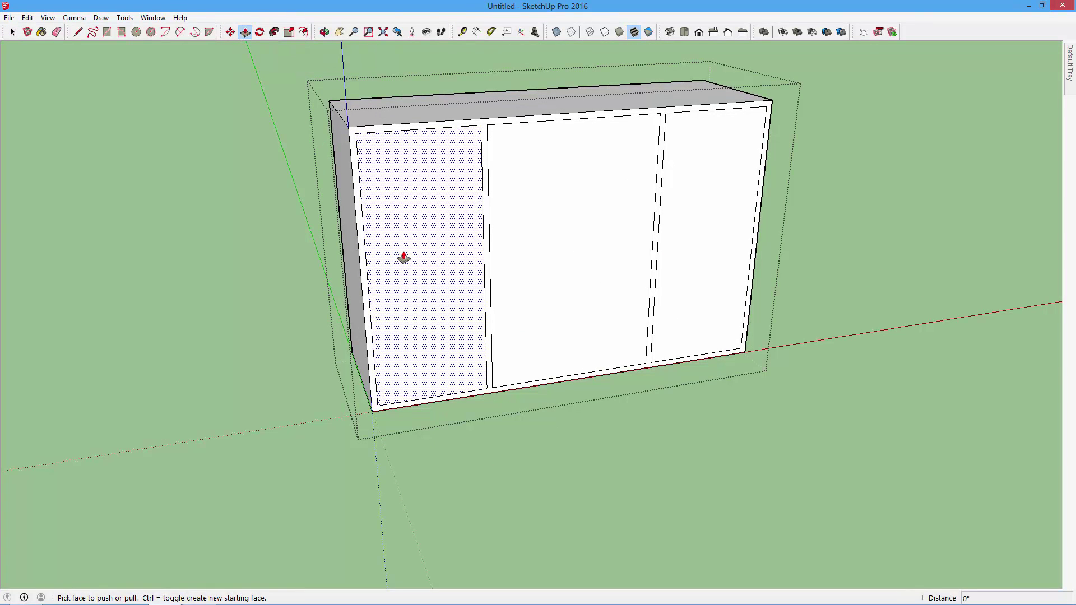
scroll(403, 258, "up", 3)
scroll(427, 276, "down", 4)
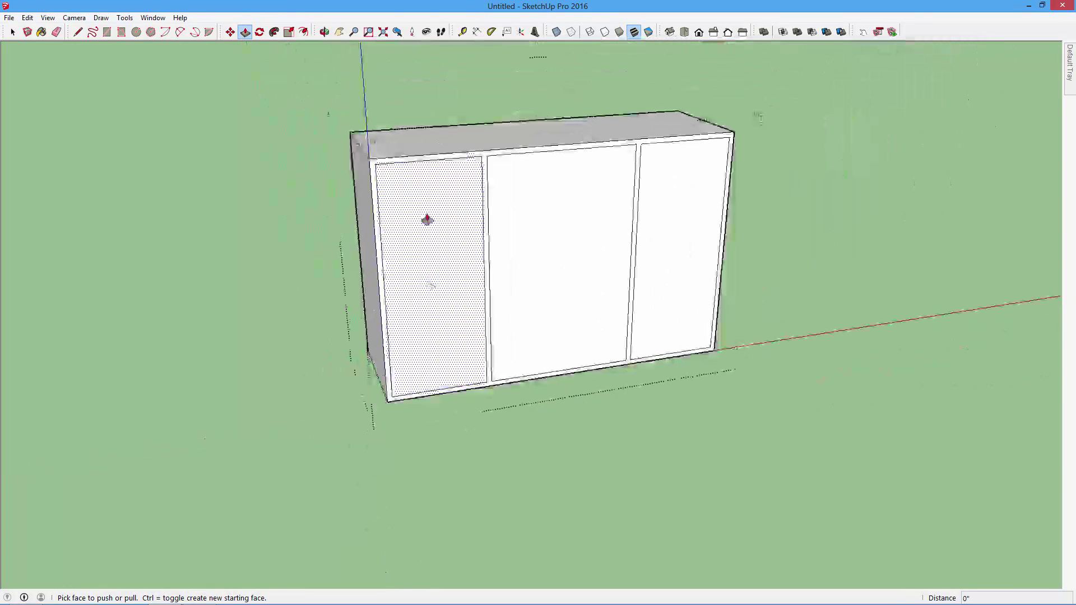
left_click(325, 32)
mouse_move(504, 291)
left_mouse_down()
mouse_move(649, 298)
mouse_move(549, 281)
left_mouse_up()
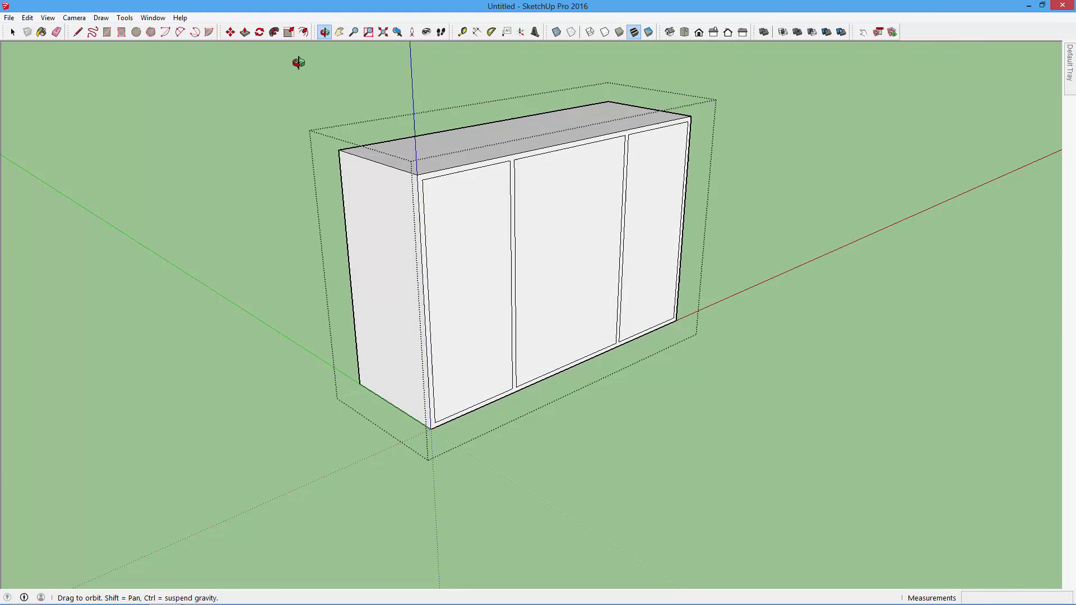
Step: Push the left, middle and right front panels 22 inward, then deselect
left_click(249, 34)
left_click(483, 250)
type("22")
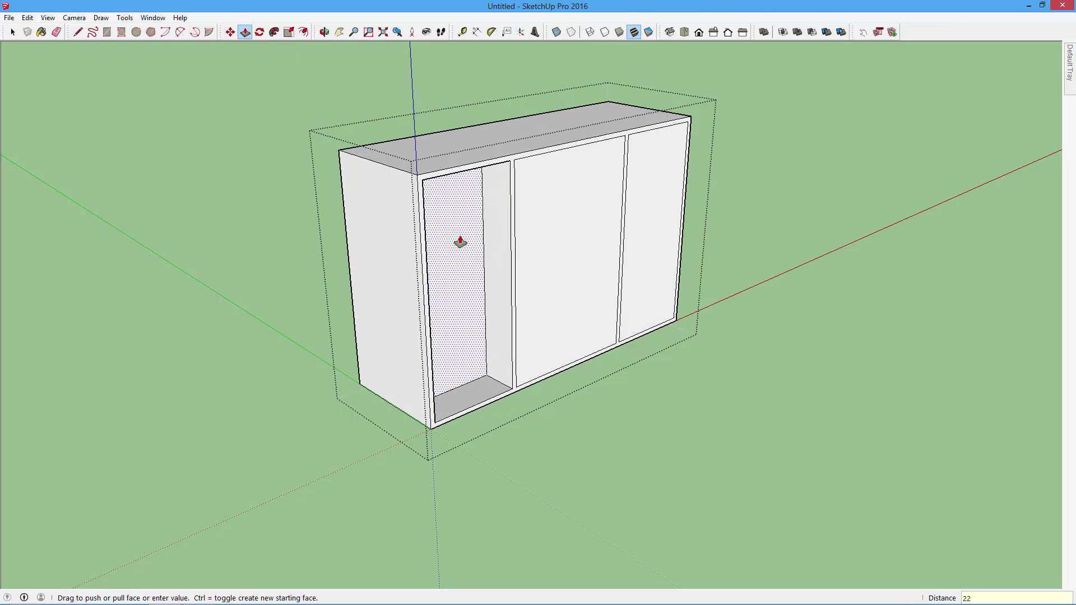
key("Return")
double_click(566, 224)
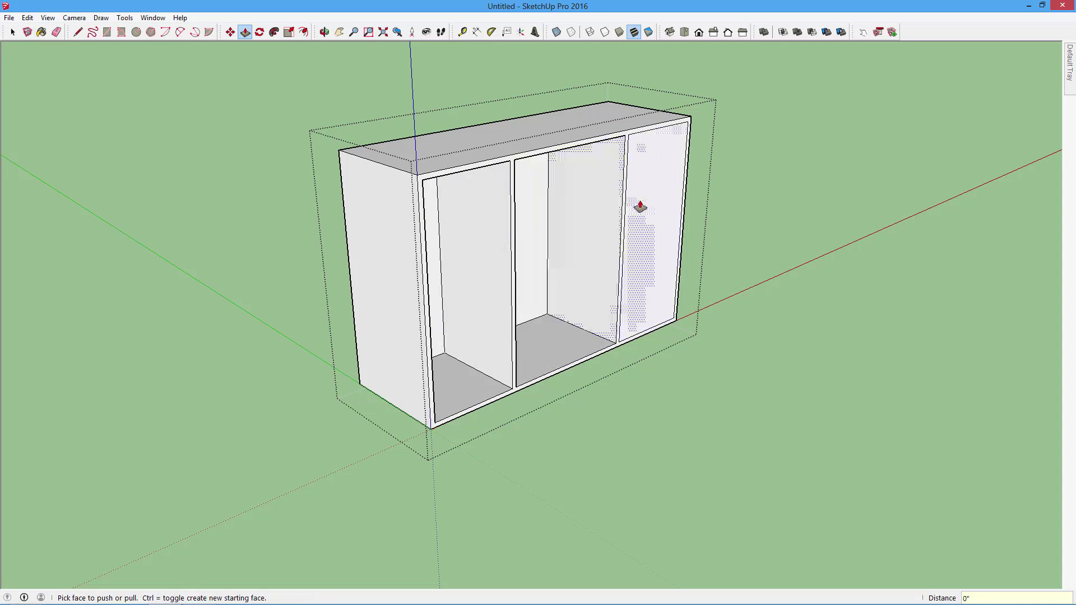
double_click(643, 205)
key("space")
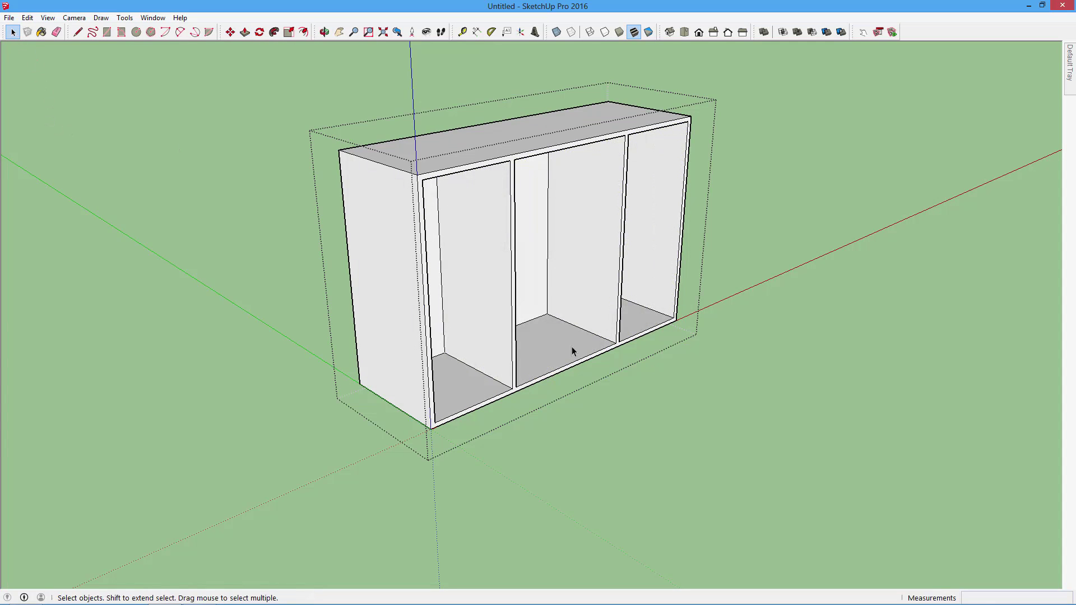
left_click(663, 380)
Step: Change the style's Profiles edge width from 2 to 1 in the Styles edge settings
scroll(693, 372, "down", 3)
scroll(693, 372, "up", 3)
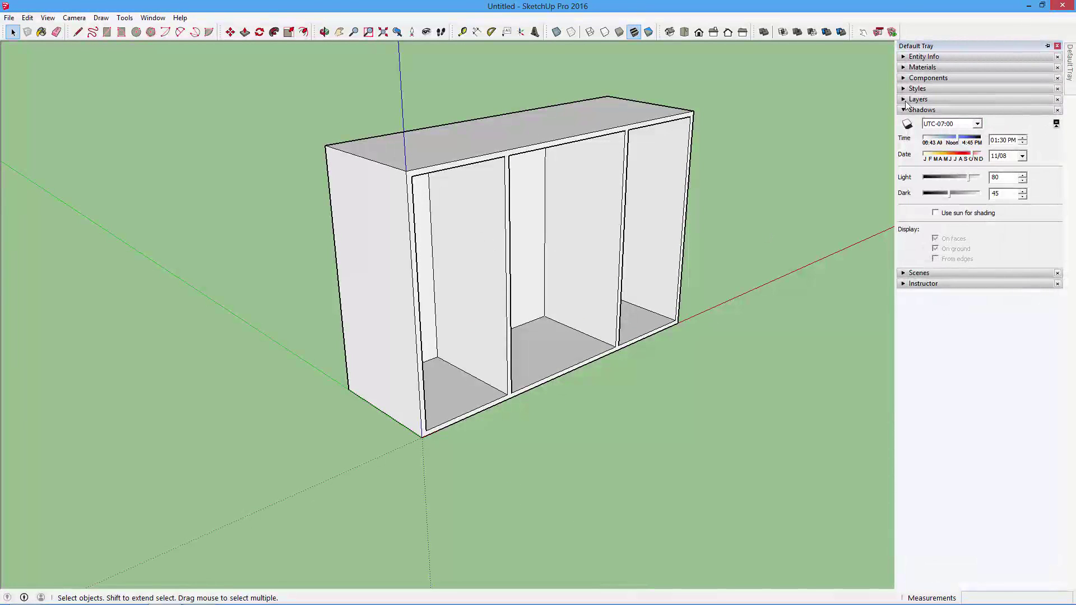
left_click(903, 111)
left_click(904, 90)
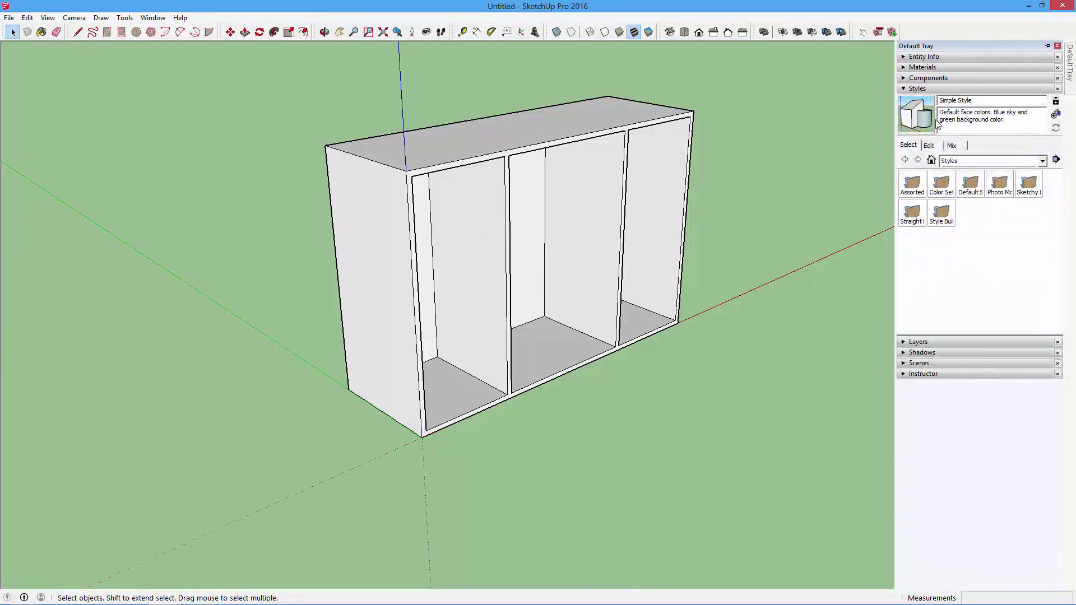
left_click(929, 147)
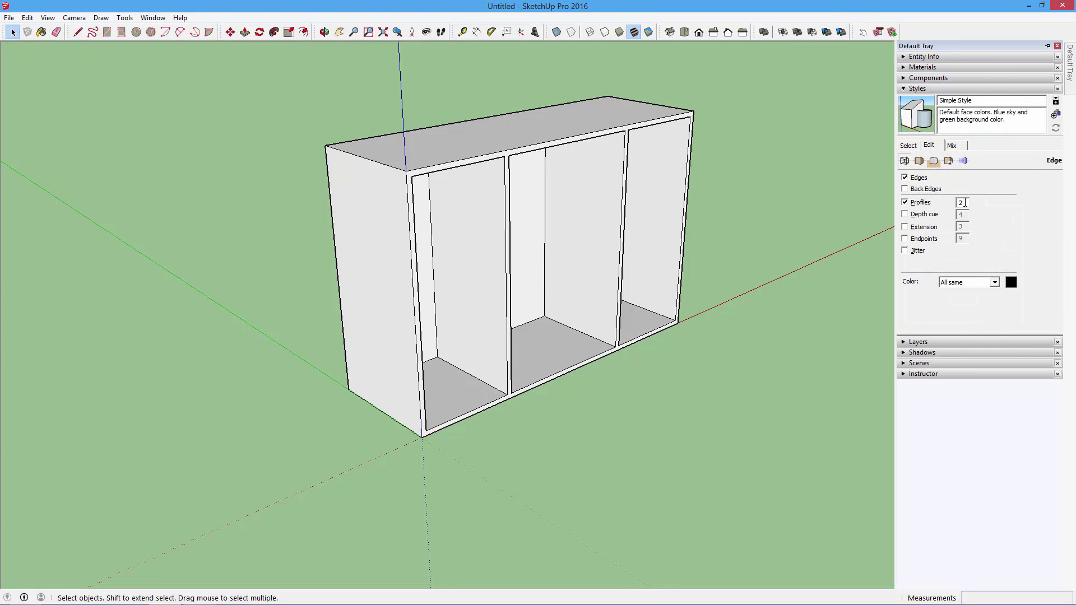
left_click_drag(965, 203, 958, 203)
type("1")
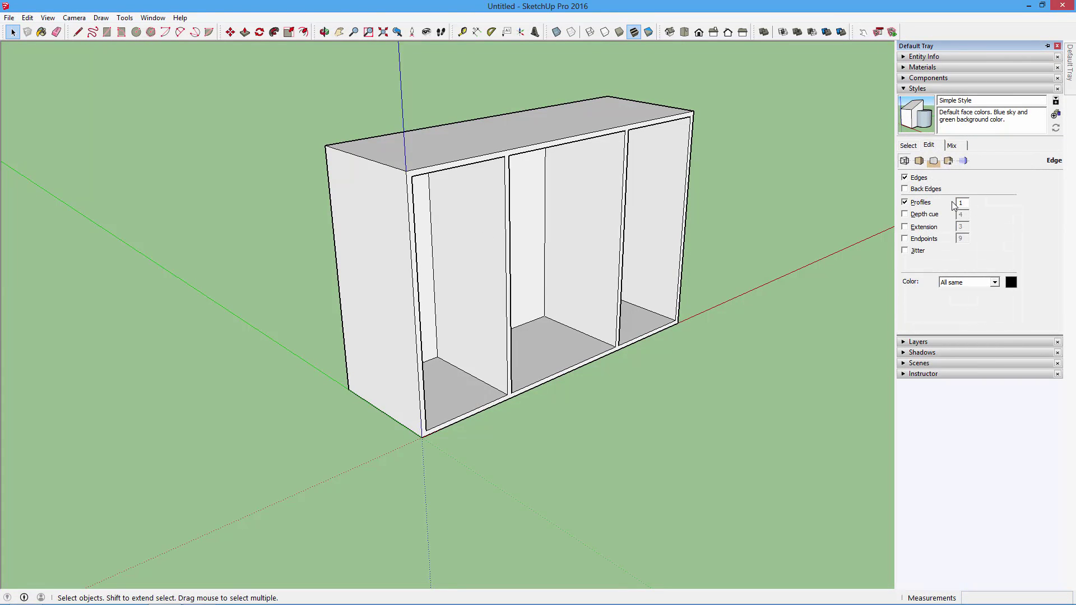
key("Return")
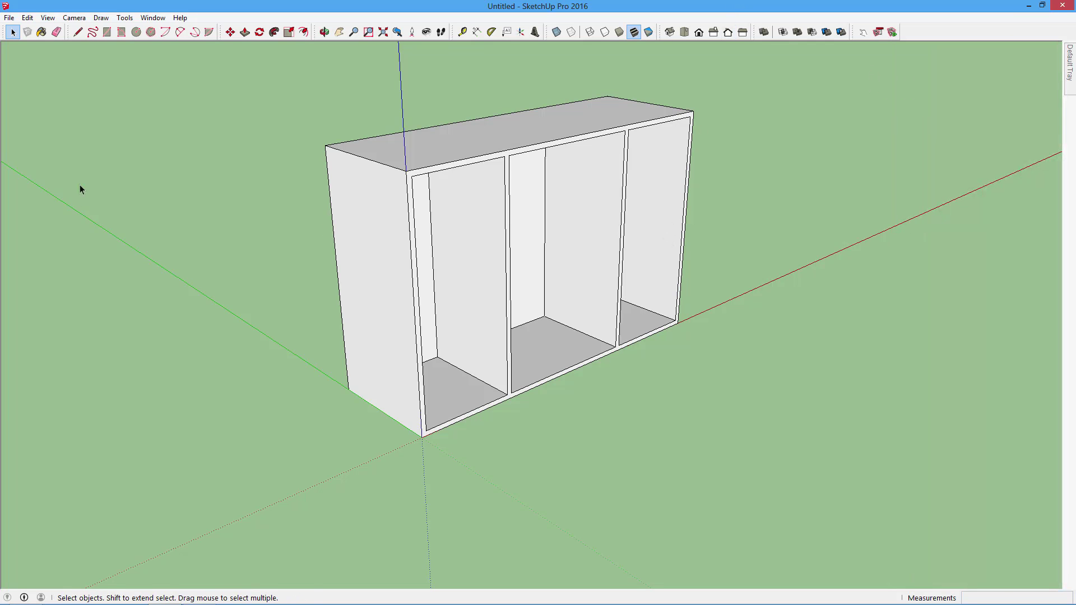
Step: Orbit to a more front-facing view of the hollowed cabinet
left_click(324, 32)
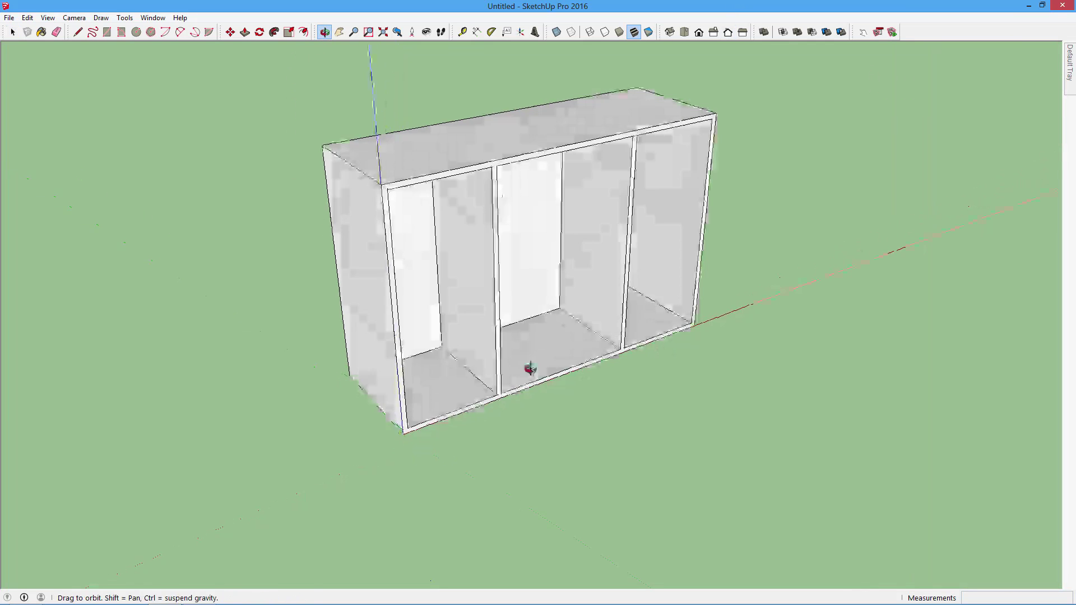
mouse_move(523, 368)
left_mouse_down()
mouse_move(213, 235)
mouse_move(316, 287)
mouse_move(622, 365)
mouse_move(689, 355)
mouse_move(598, 319)
mouse_move(603, 343)
mouse_move(510, 336)
mouse_move(562, 341)
mouse_move(527, 315)
mouse_move(537, 335)
left_mouse_up()
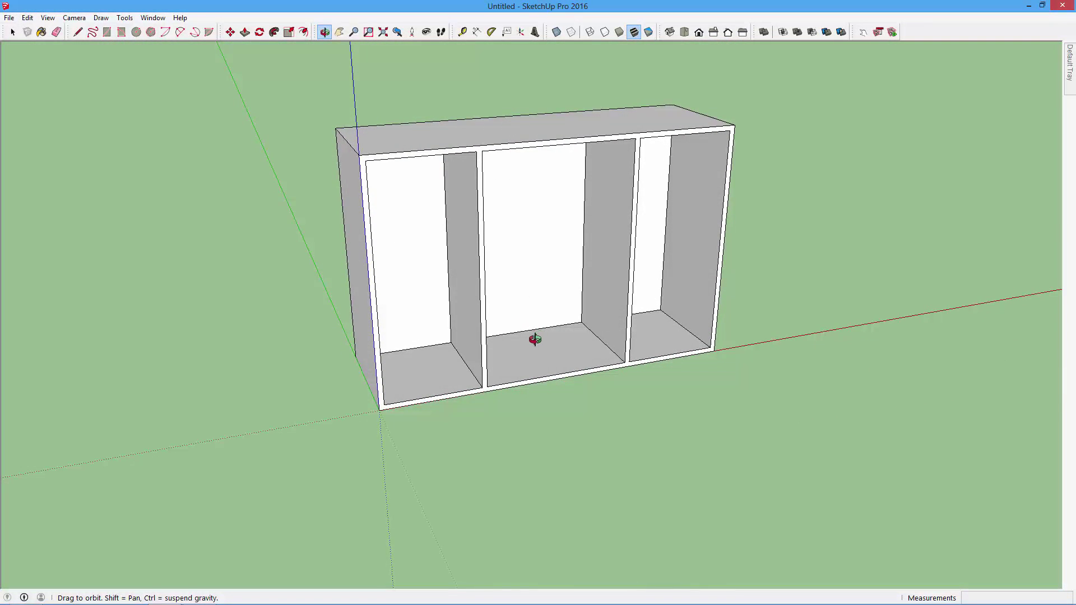
scroll(510, 360, "up", 3)
scroll(510, 360, "down", 3)
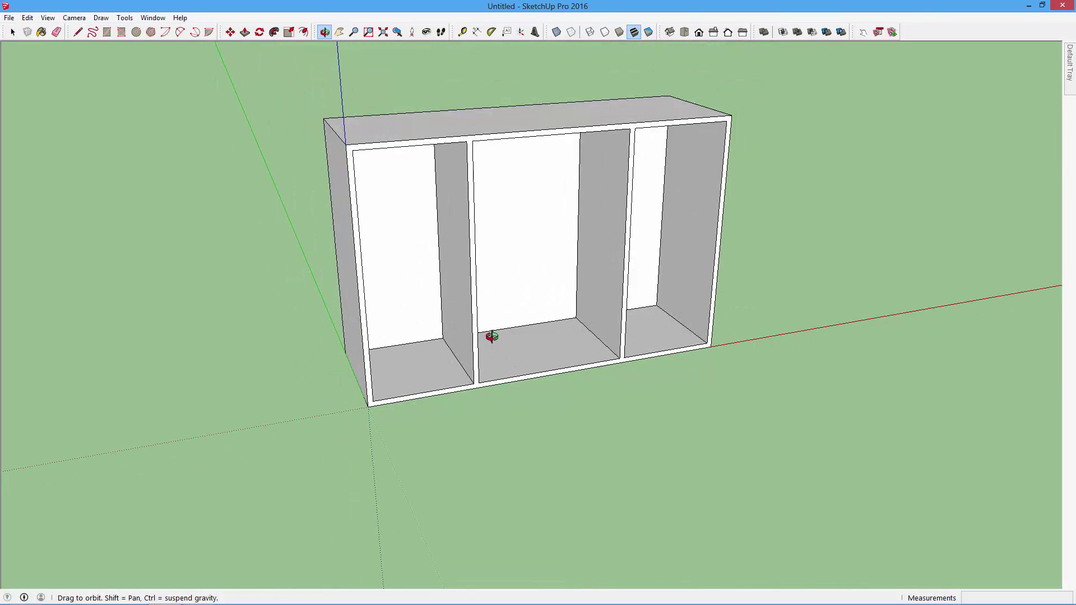
left_click(12, 32)
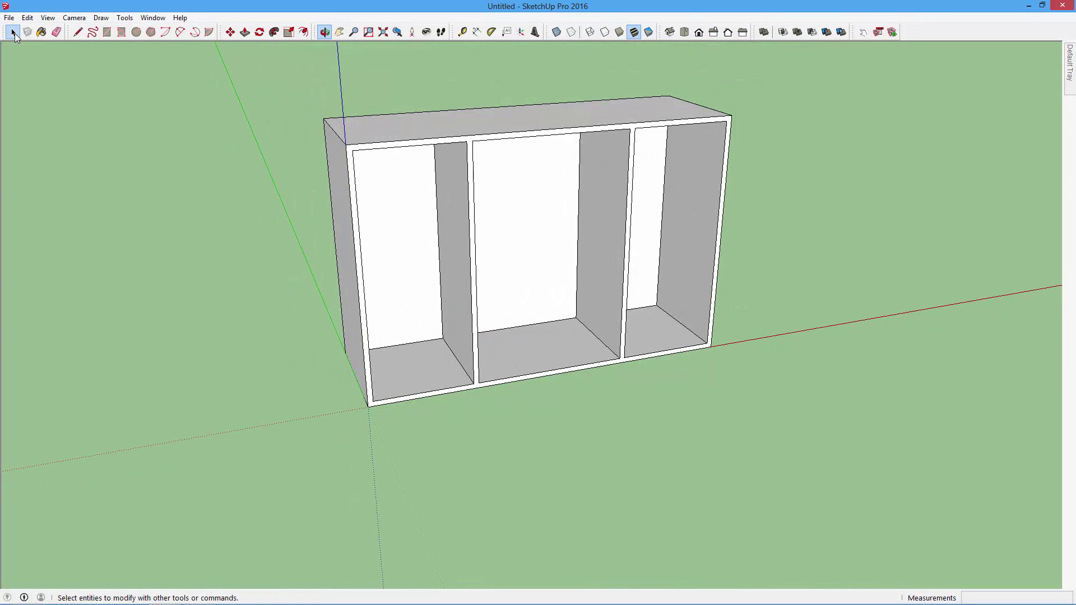
scroll(458, 212, "up", 2)
scroll(465, 224, "down", 3)
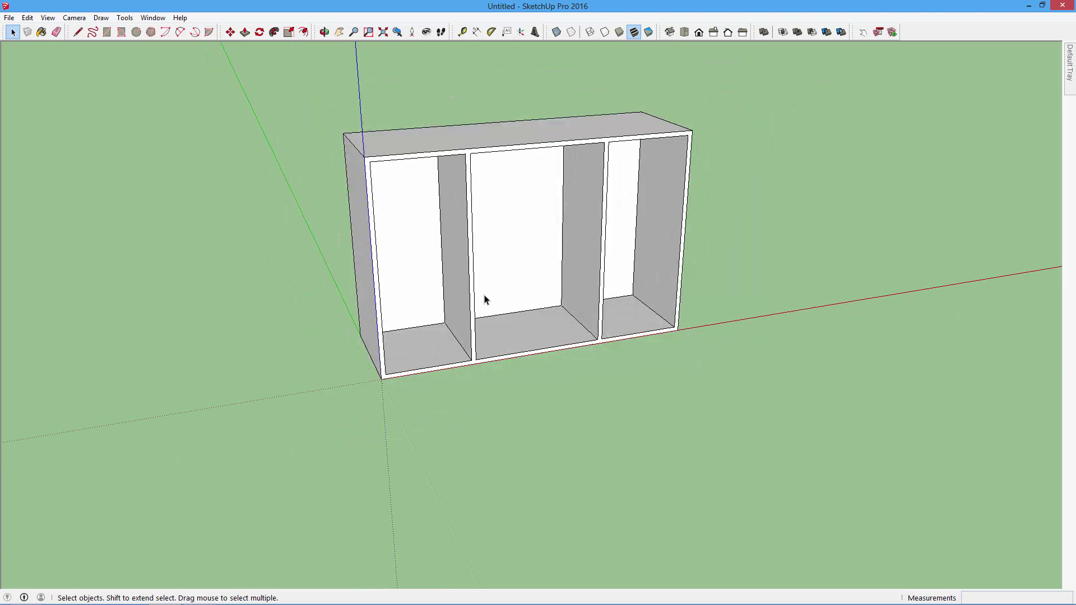
scroll(224, 162, "up", 2)
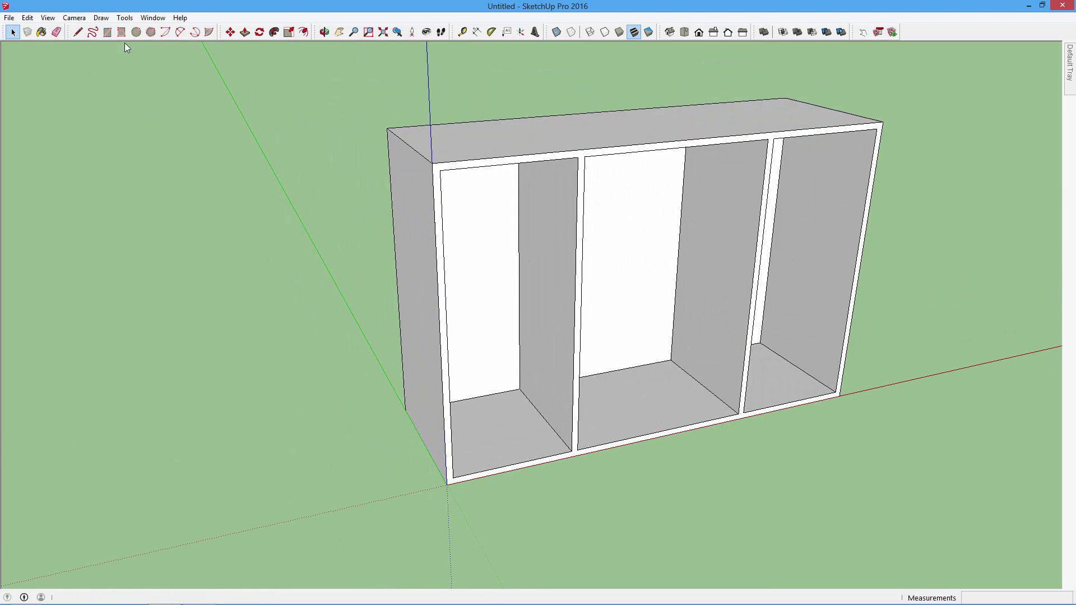
Step: Draw a rectangle over the left bay and pull it out 1/2" into a door panel
left_click(107, 32)
left_click(440, 170)
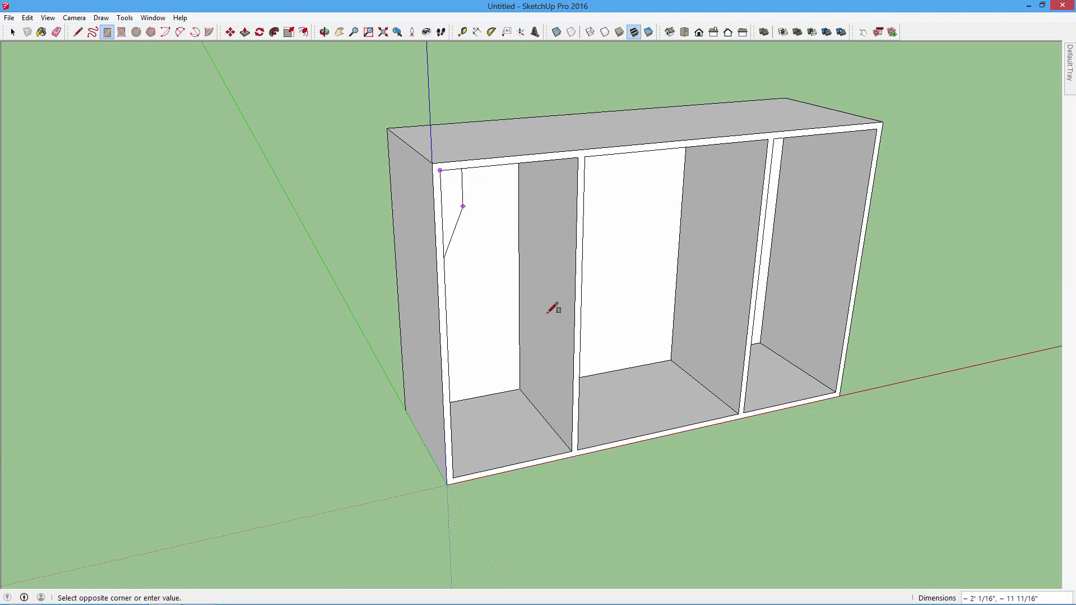
left_click(571, 451)
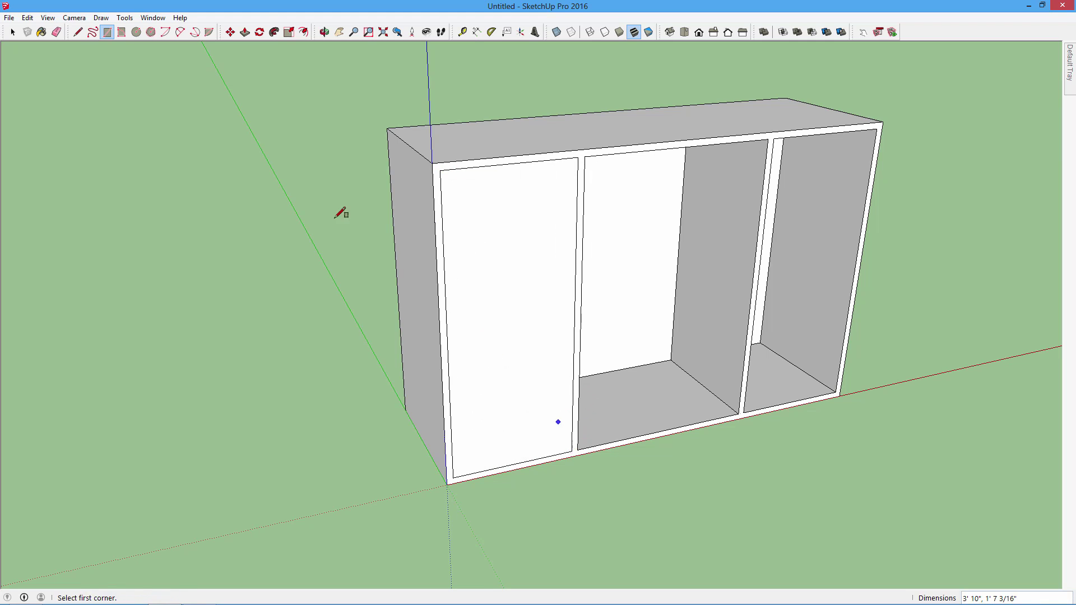
left_click(244, 32)
left_click_drag(498, 296, 505, 303)
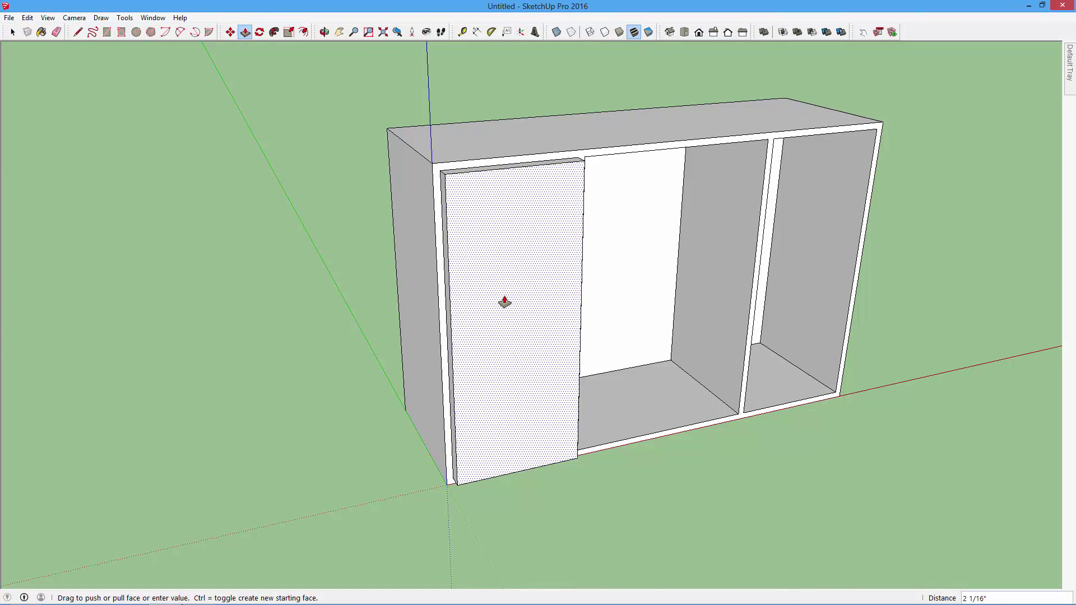
type("1/2")
key("Return")
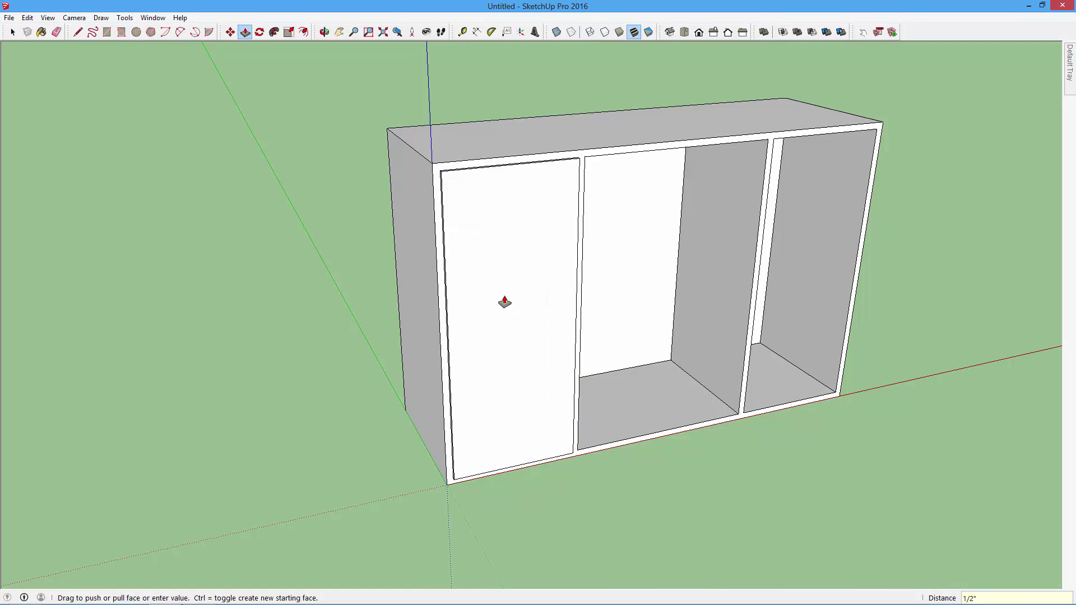
Step: Select the door panel's face and edges and make them a group
scroll(474, 200, "up", 1)
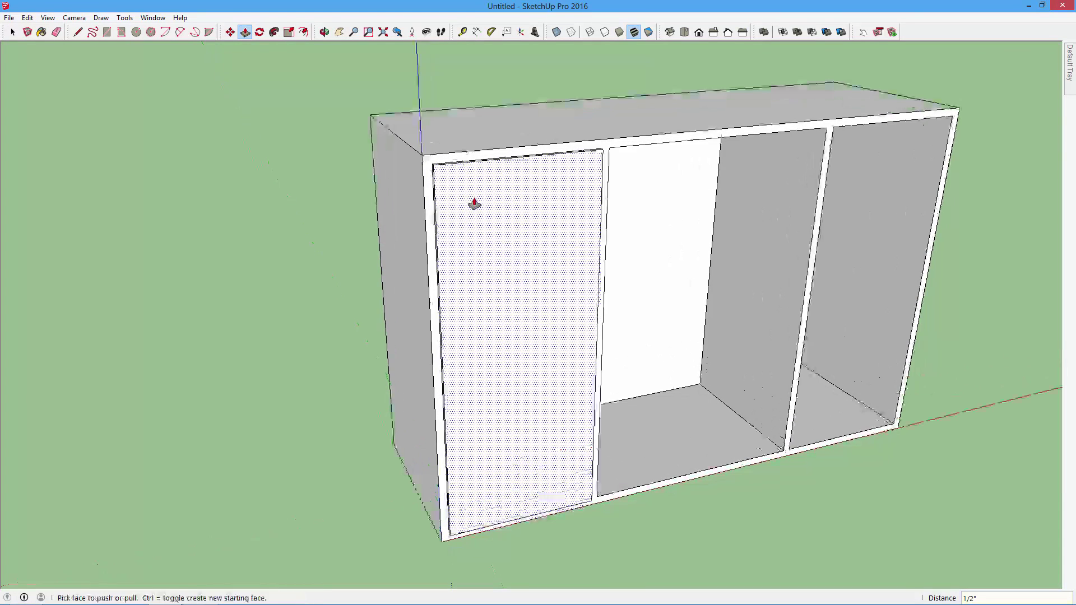
key("space")
double_click(494, 206)
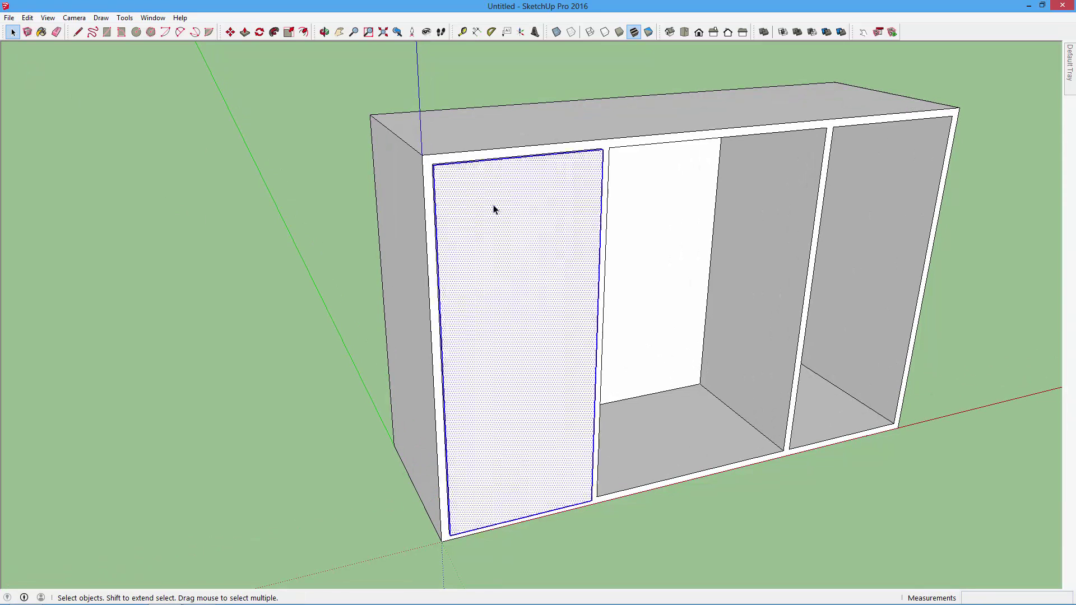
right_click(494, 206)
left_click(536, 302)
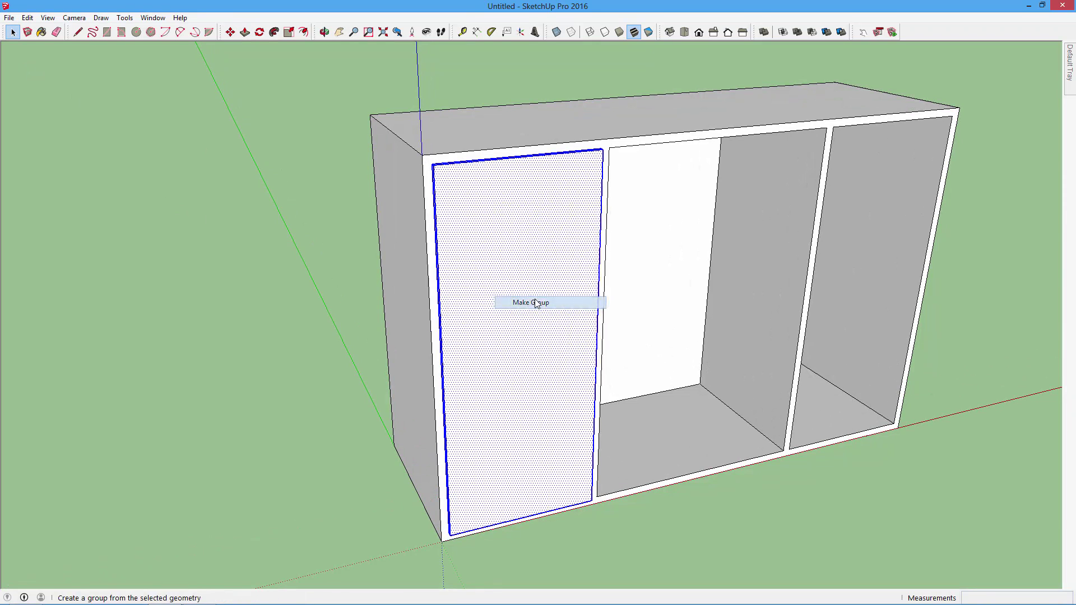
left_click(324, 271)
scroll(249, 174, "down", 2)
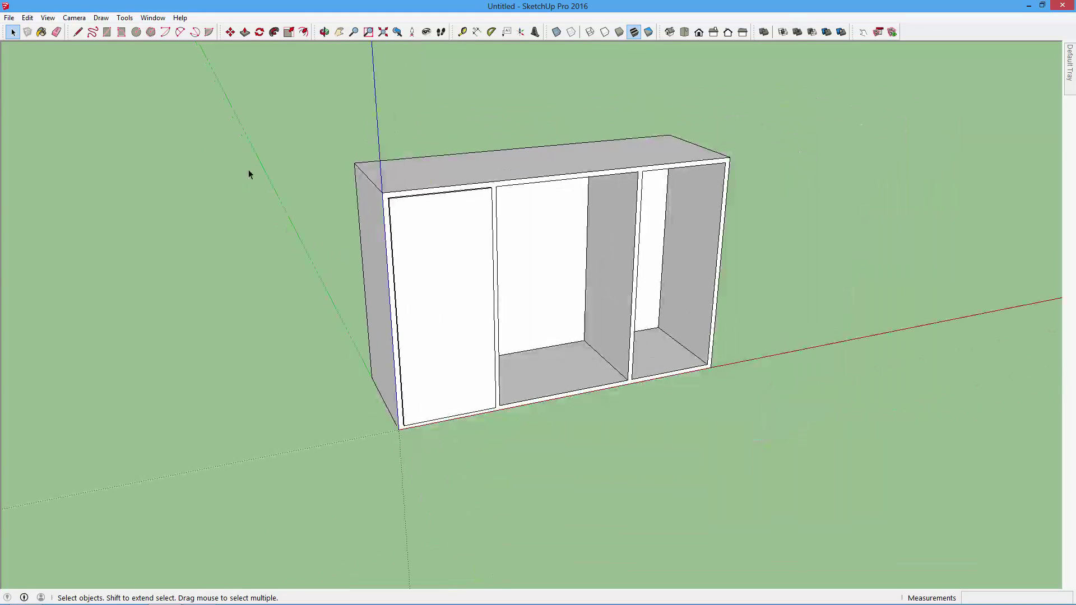
Step: Orbit closer around the left door's edge and select the left door group
left_click(324, 32)
mouse_move(567, 337)
left_mouse_down()
mouse_move(550, 325)
mouse_move(493, 145)
left_mouse_up()
scroll(454, 233, "up", 5)
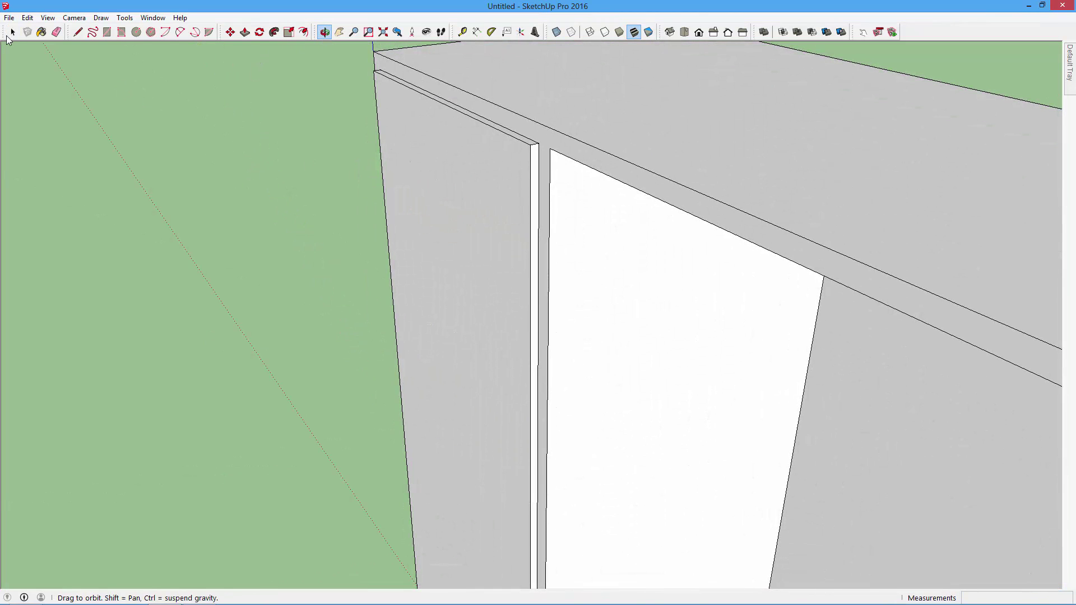
left_click(11, 33)
left_click(476, 266)
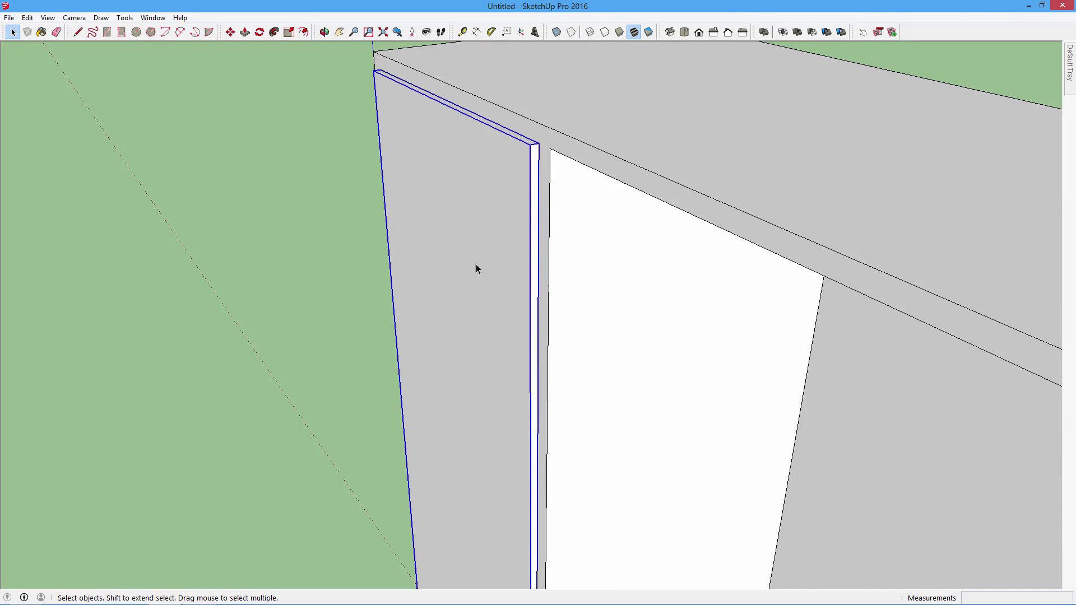
scroll(278, 166, "down", 2)
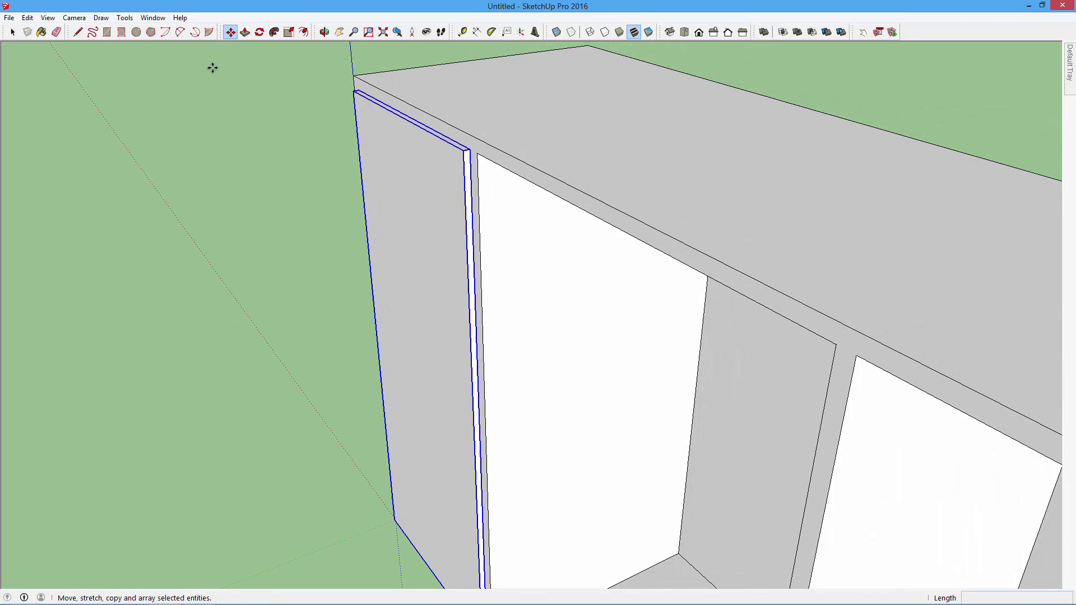
scroll(206, 134, "down", 2)
scroll(336, 146, "down", 1)
scroll(377, 78, "up", 5)
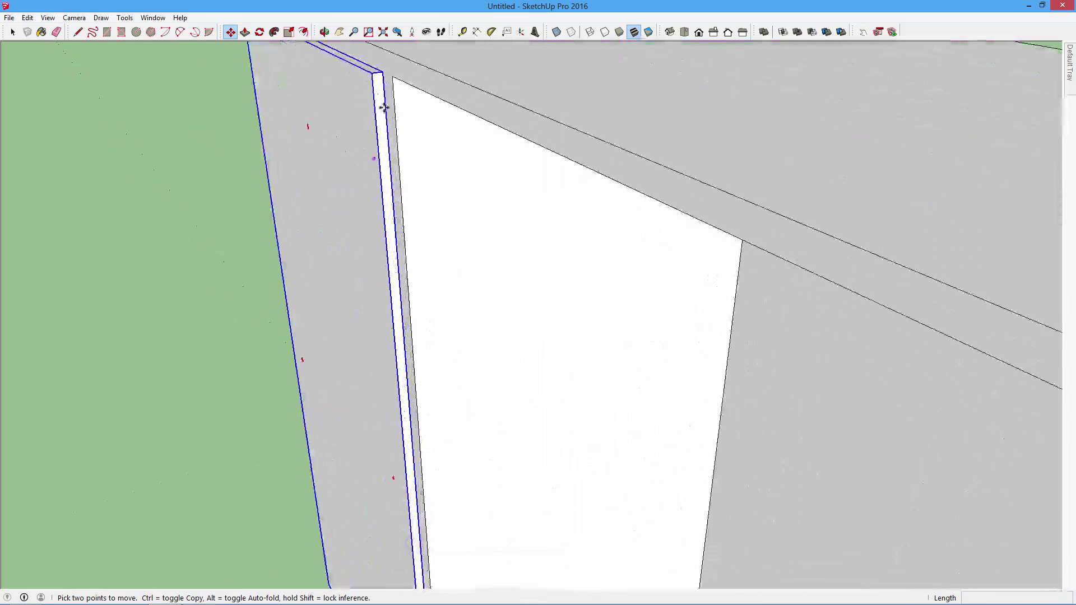
Step: Copy the door from its top corner onto the right bay's corner, then deselect it
left_click(383, 71)
key("ctrl")
scroll(385, 163, "down", 2)
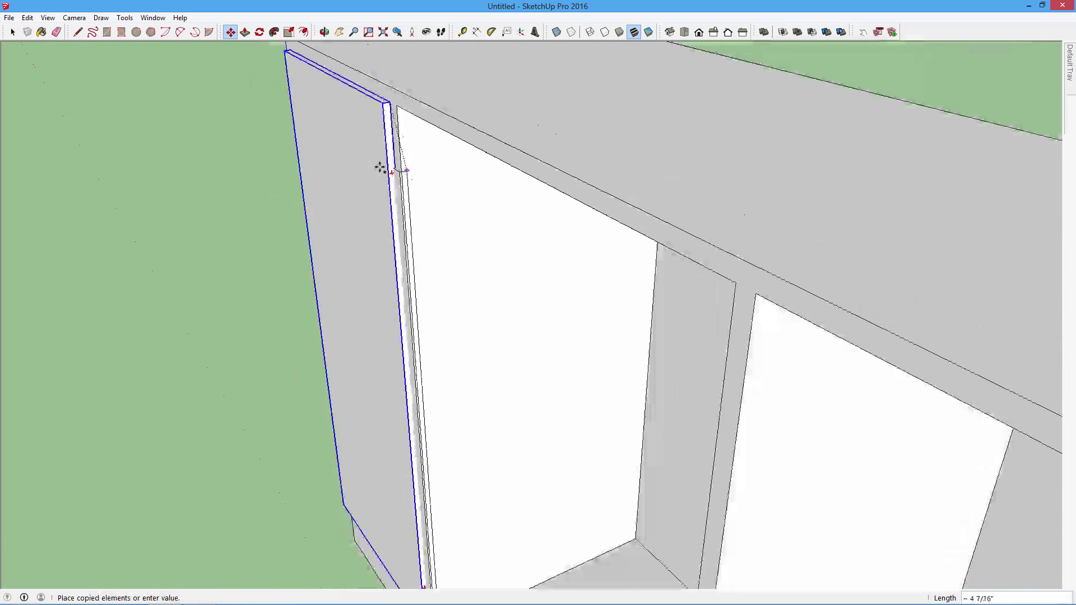
scroll(386, 168, "down", 2)
scroll(392, 179, "down", 1)
scroll(519, 297, "up", 3)
scroll(514, 281, "up", 3)
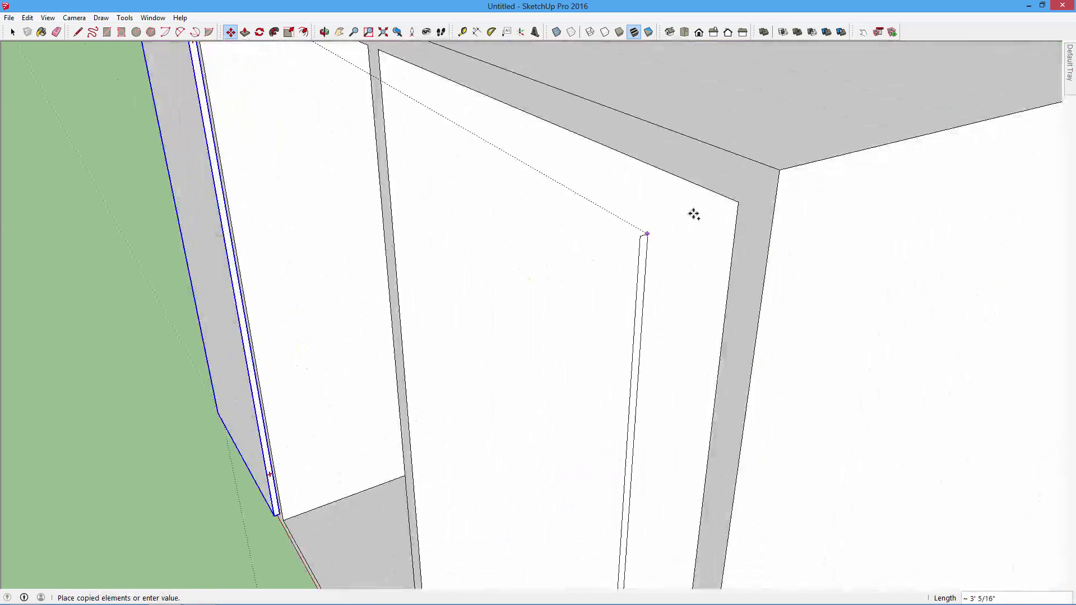
left_click(740, 204)
scroll(733, 246, "down", 2)
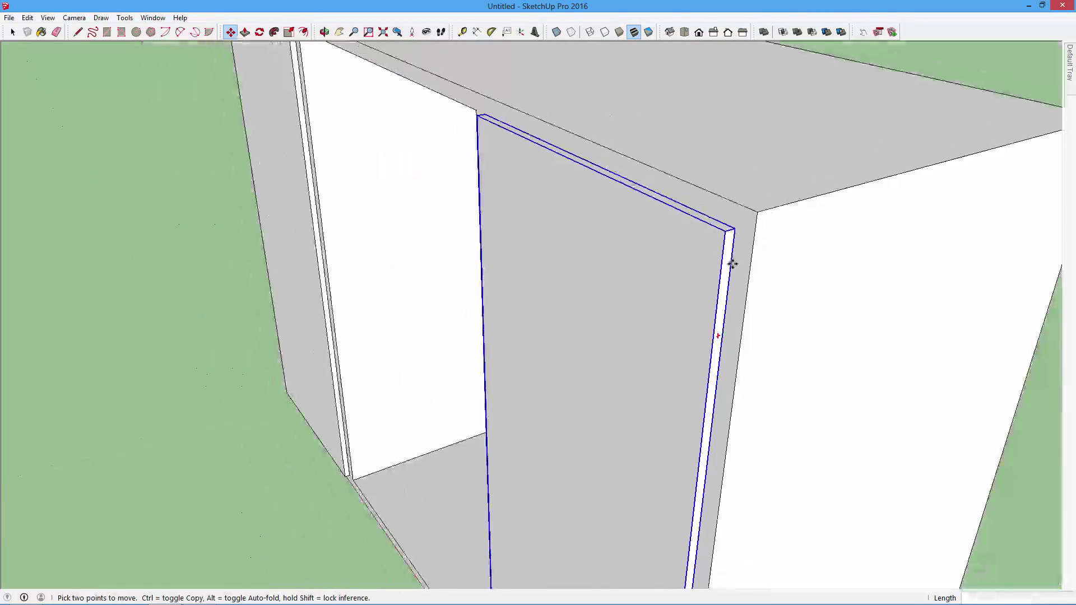
scroll(733, 261, "down", 2)
scroll(734, 263, "down", 1)
left_click(13, 32)
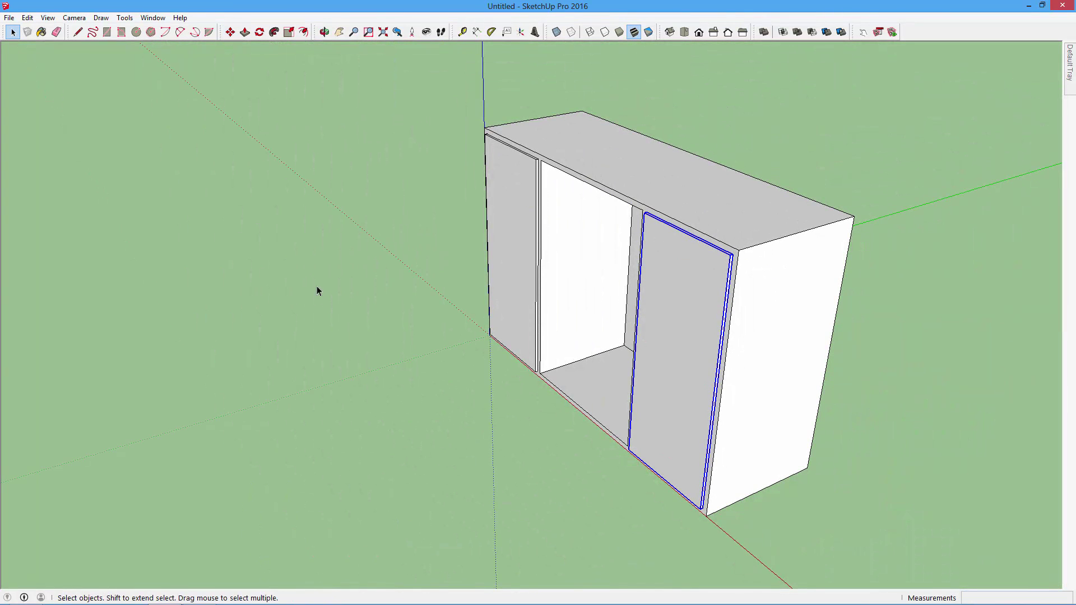
left_click(317, 287)
scroll(392, 336, "down", 3)
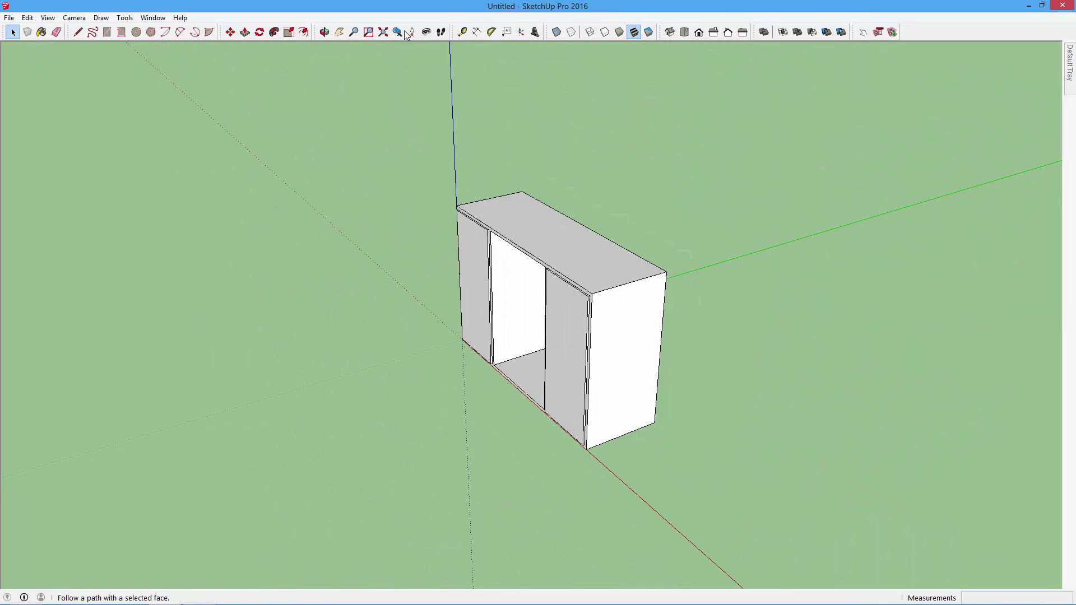
Step: Orbit and zoom to a near-front view of the cabinet
mouse_move(409, 289)
left_mouse_down()
mouse_move(903, 375)
mouse_move(540, 324)
left_mouse_up()
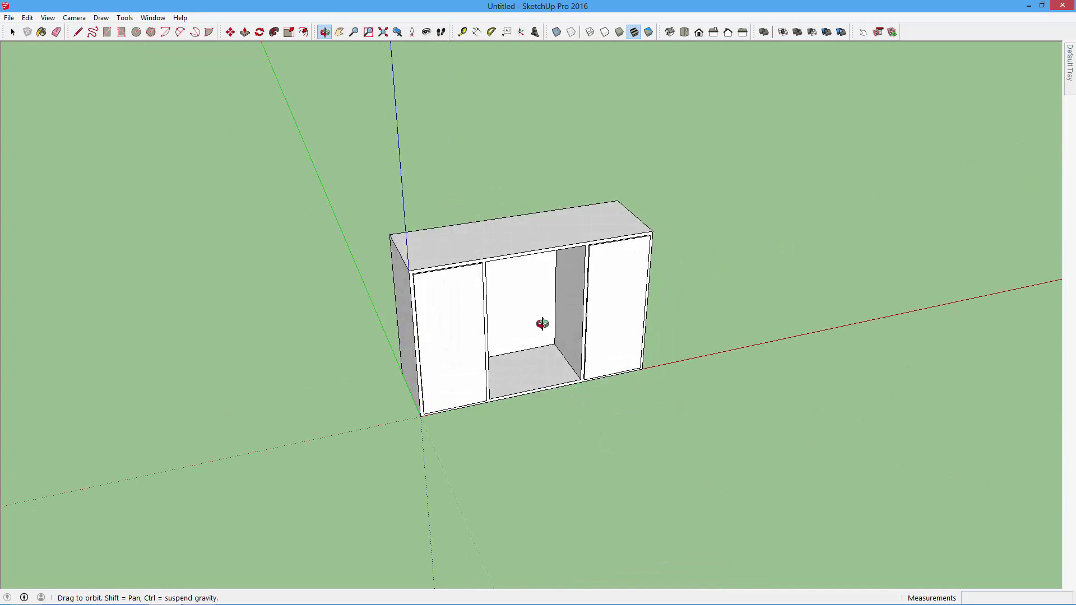
scroll(502, 264, "up", 3)
scroll(444, 309, "up", 2)
mouse_move(444, 308)
left_mouse_down()
mouse_move(644, 325)
mouse_move(716, 264)
mouse_move(328, 318)
mouse_move(373, 315)
mouse_move(436, 198)
left_mouse_up()
Step: Take a Tape Measure reading from the cabinet's bottom corner, then return to Select
left_click(465, 32)
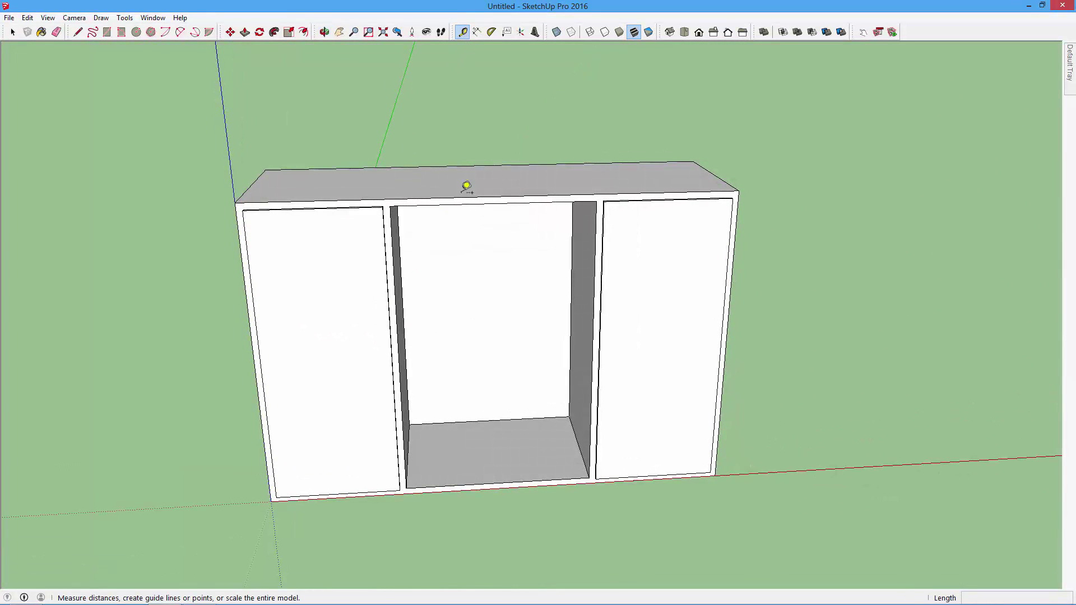
left_click(409, 485)
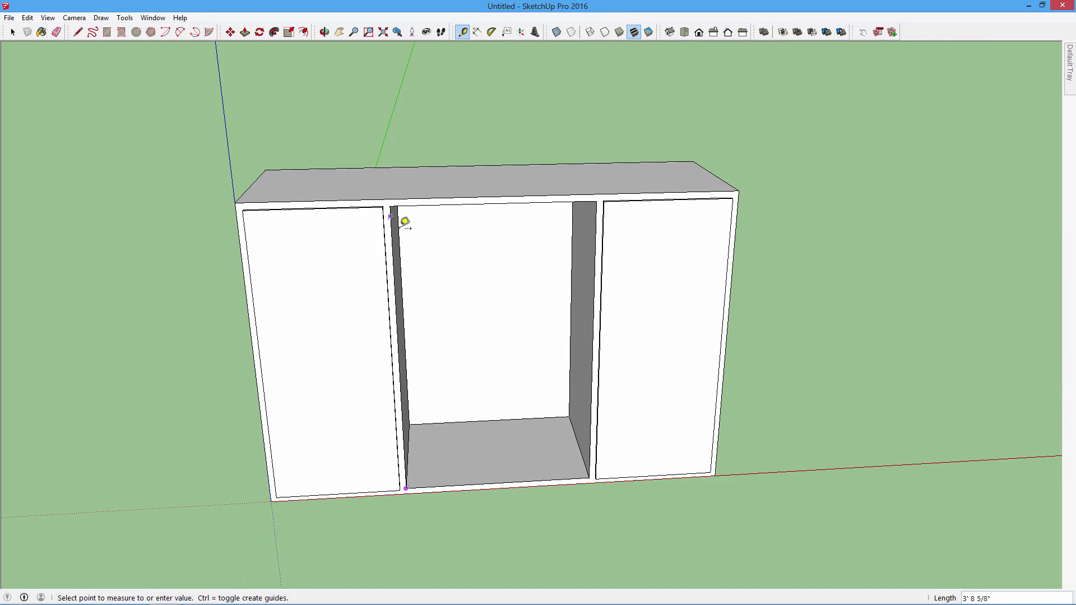
left_click(474, 450)
scroll(473, 448, "down", 2)
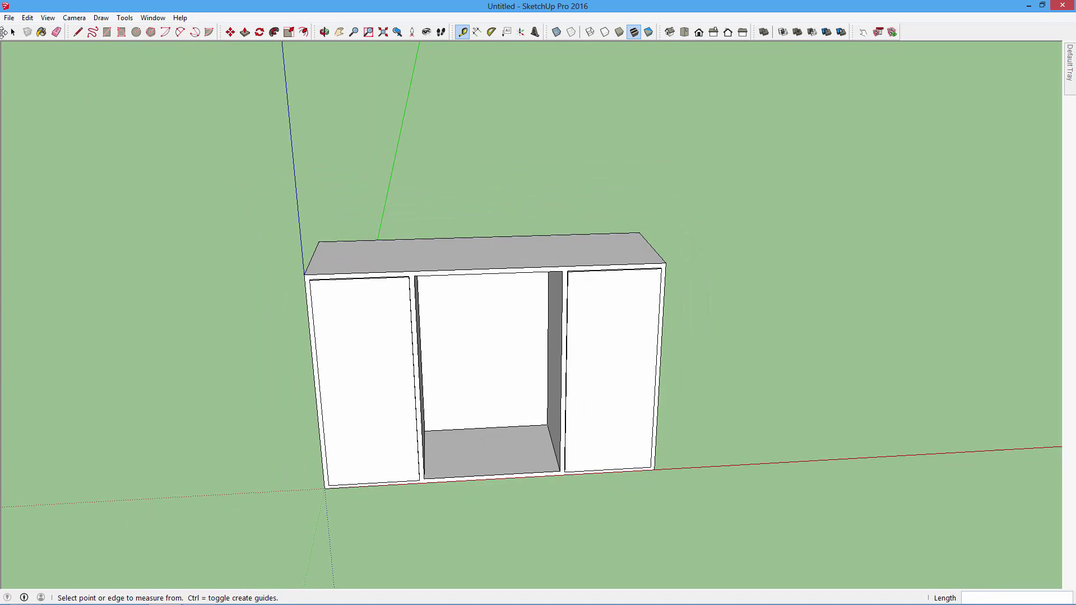
left_click(13, 32)
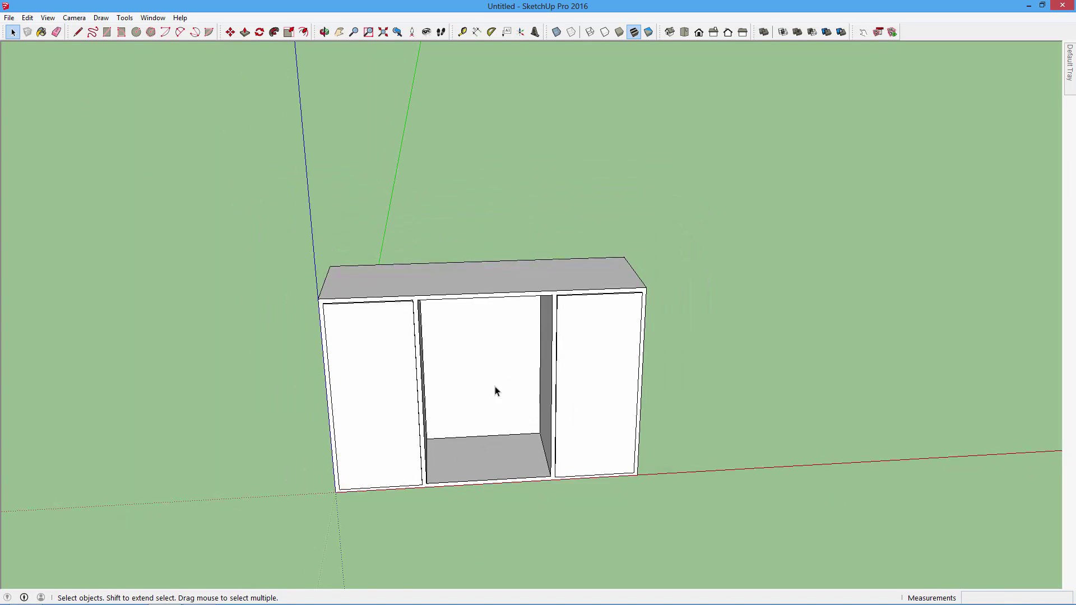
scroll(495, 392, "up", 1)
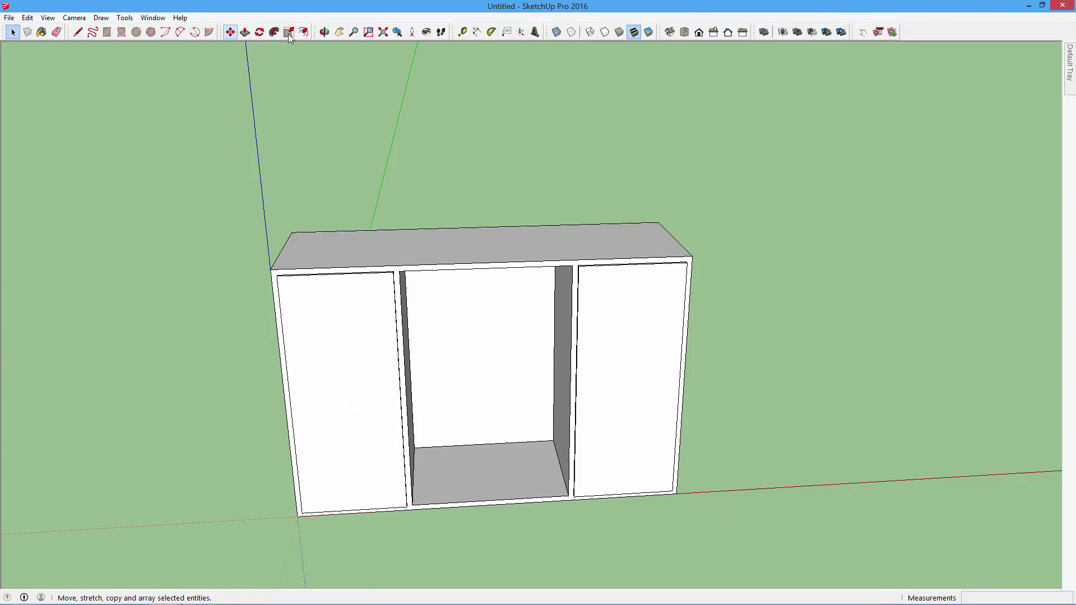
Step: Orbit and zoom to a close front-left view showing the cabinet's left side and top
left_click(324, 32)
mouse_move(527, 358)
left_mouse_down()
mouse_move(544, 372)
mouse_move(548, 324)
left_mouse_up()
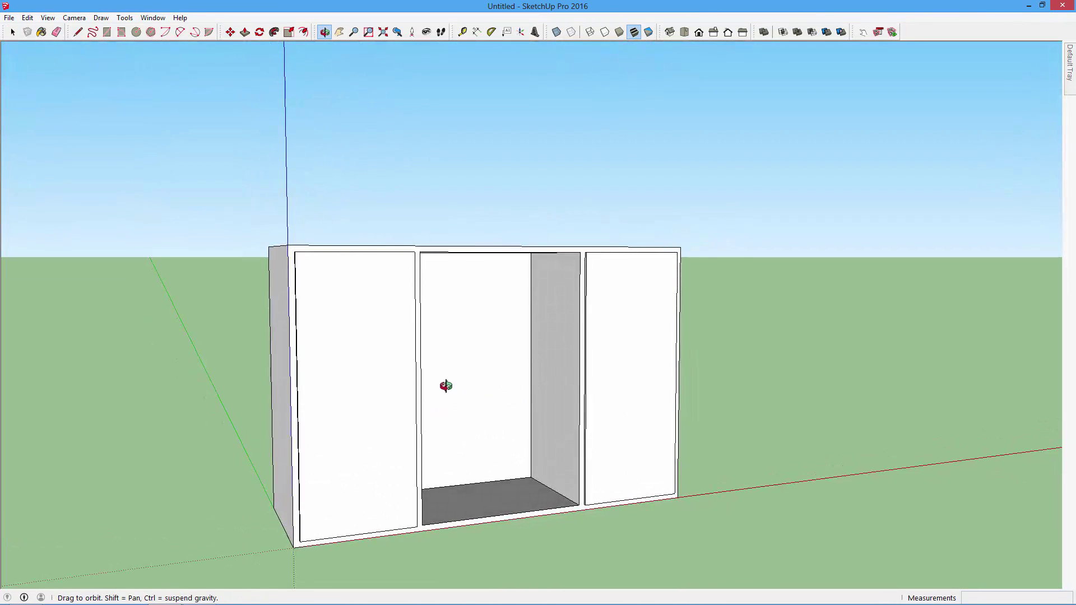
scroll(446, 385, "down", 1)
scroll(405, 308, "up", 3)
scroll(397, 323, "down", 3)
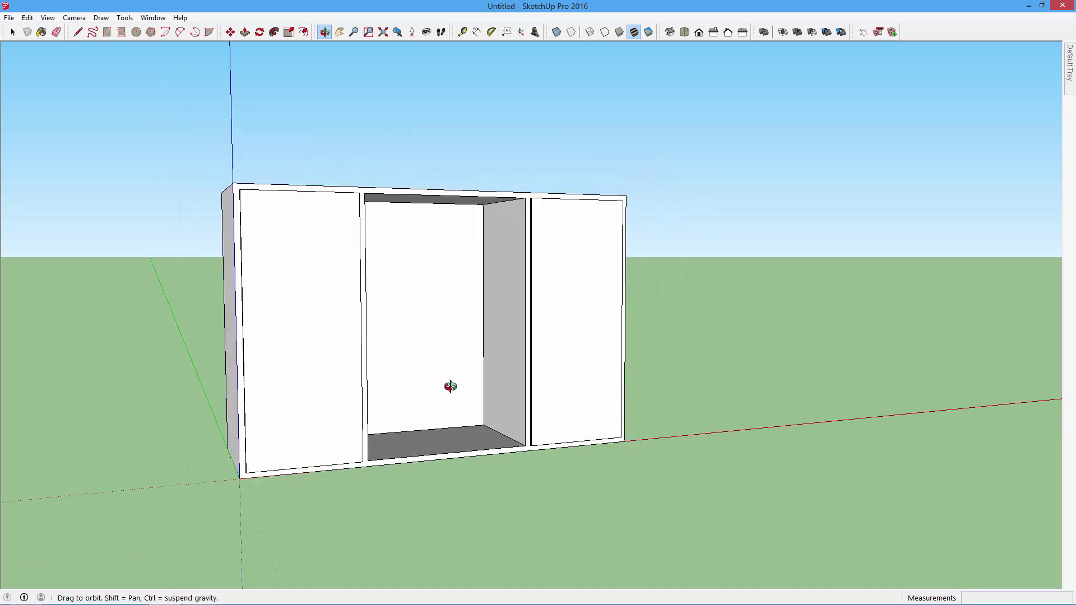
left_click_drag(449, 385, 447, 389)
scroll(411, 357, "up", 3)
mouse_move(411, 358)
left_mouse_down()
mouse_move(493, 384)
mouse_move(370, 290)
left_mouse_up()
Step: Hide the left and right door panels, then triple-click to select the whole cabinet
left_click(13, 32)
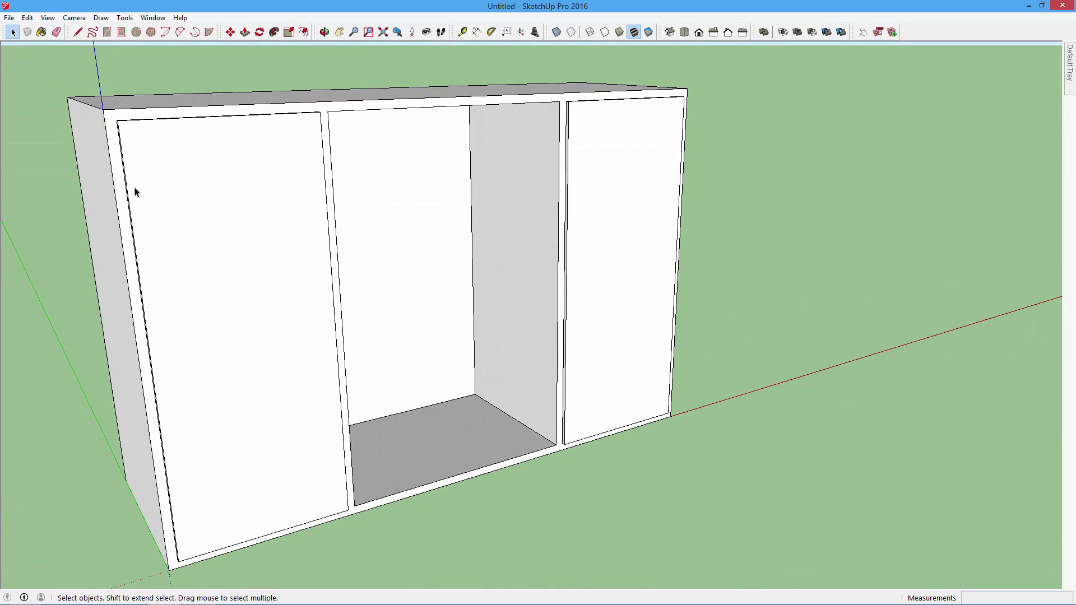
left_click(243, 226)
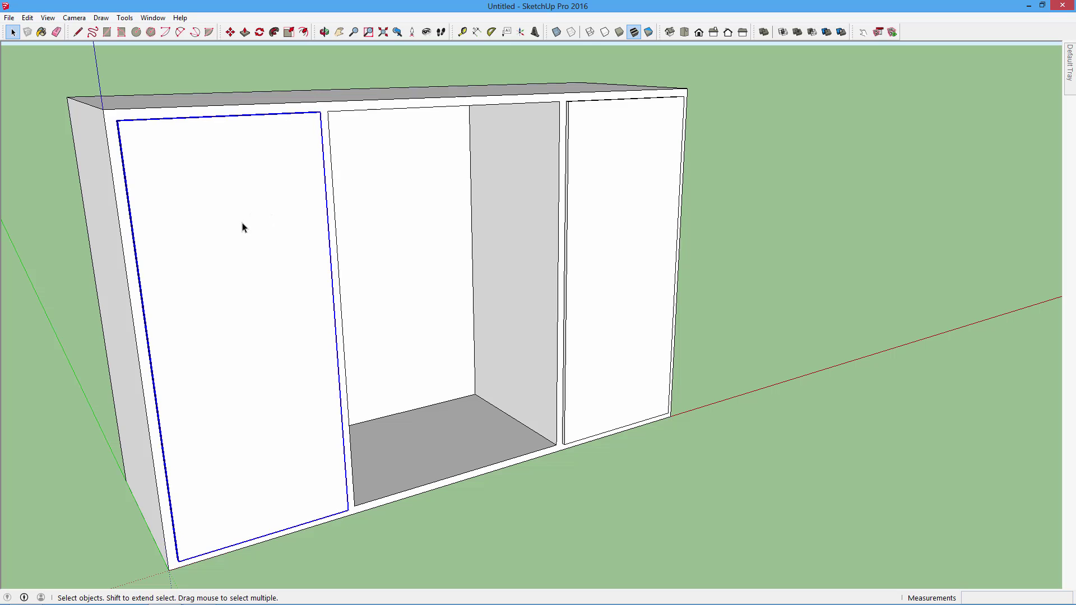
left_click(601, 194, "shift")
right_click(601, 192)
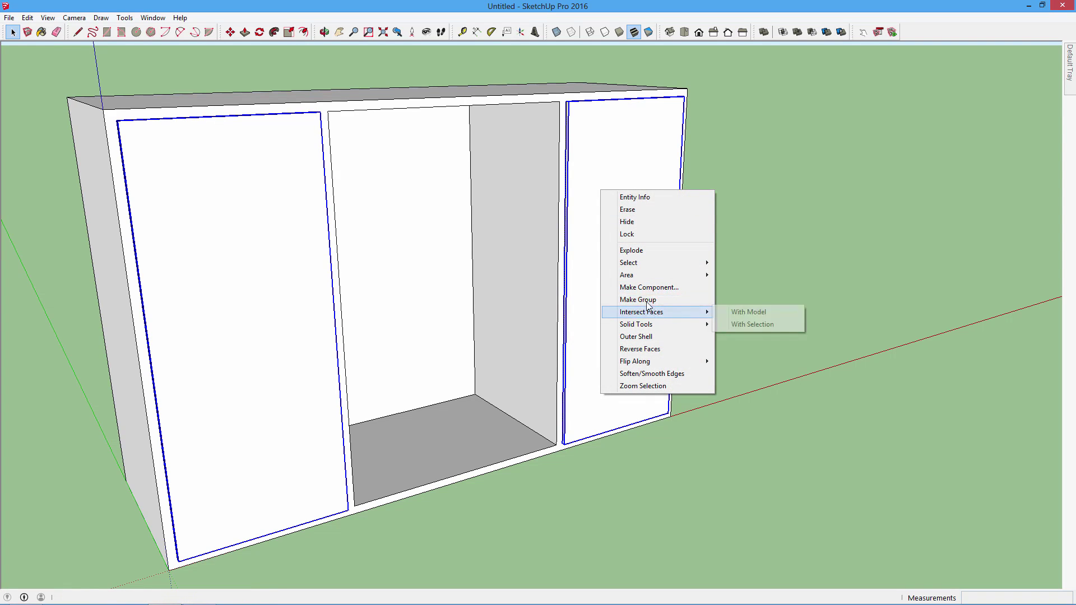
left_click(641, 223)
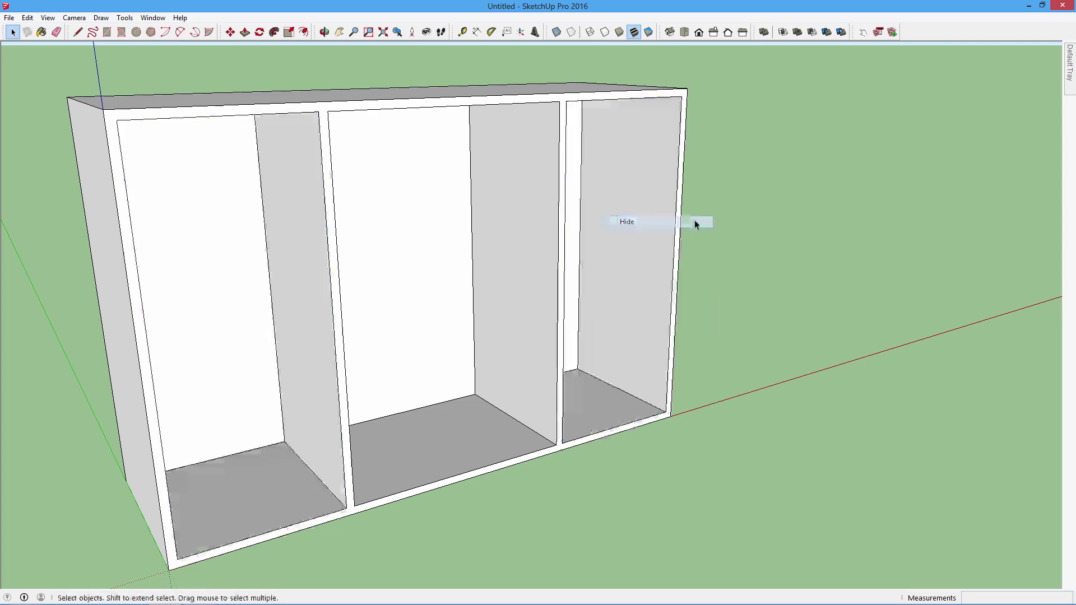
triple_click(326, 171)
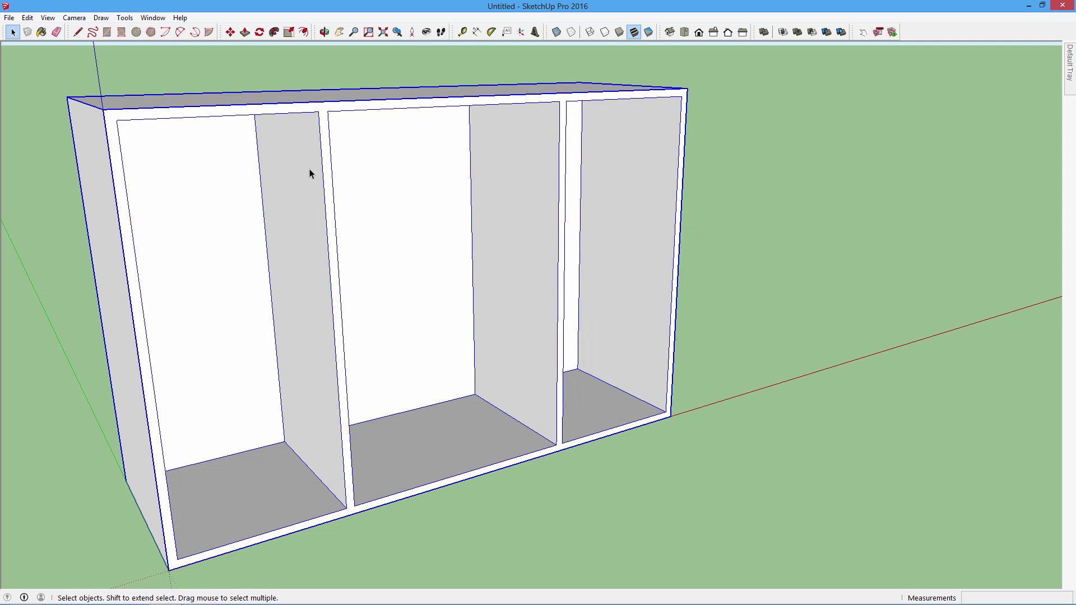
left_click(78, 32)
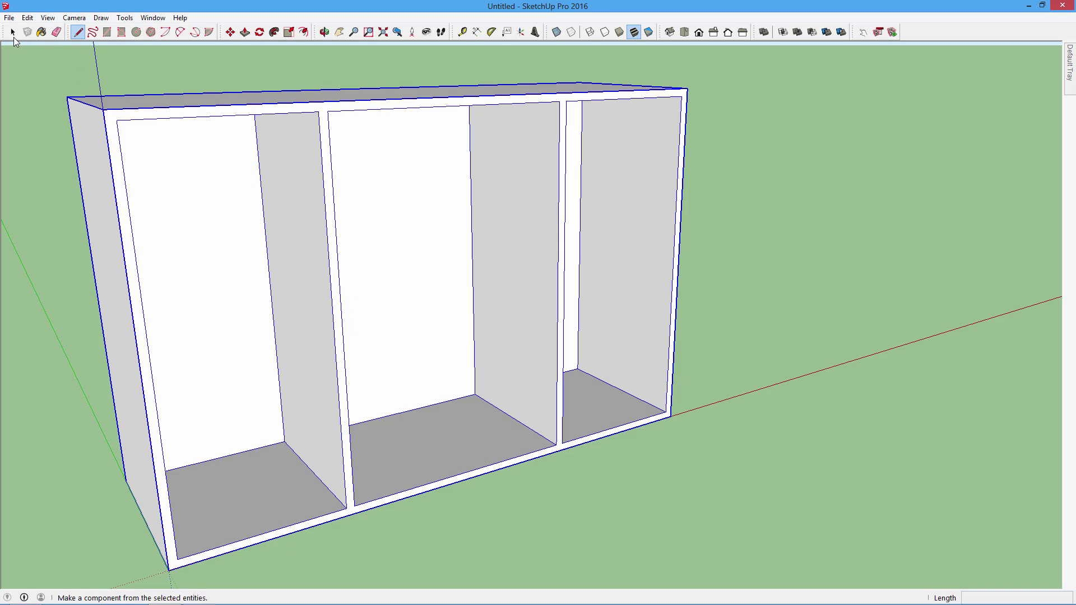
Step: Draw three horizontal lines between the middle dividers, making four stacked drawer fronts
left_click(12, 32)
left_click(410, 216)
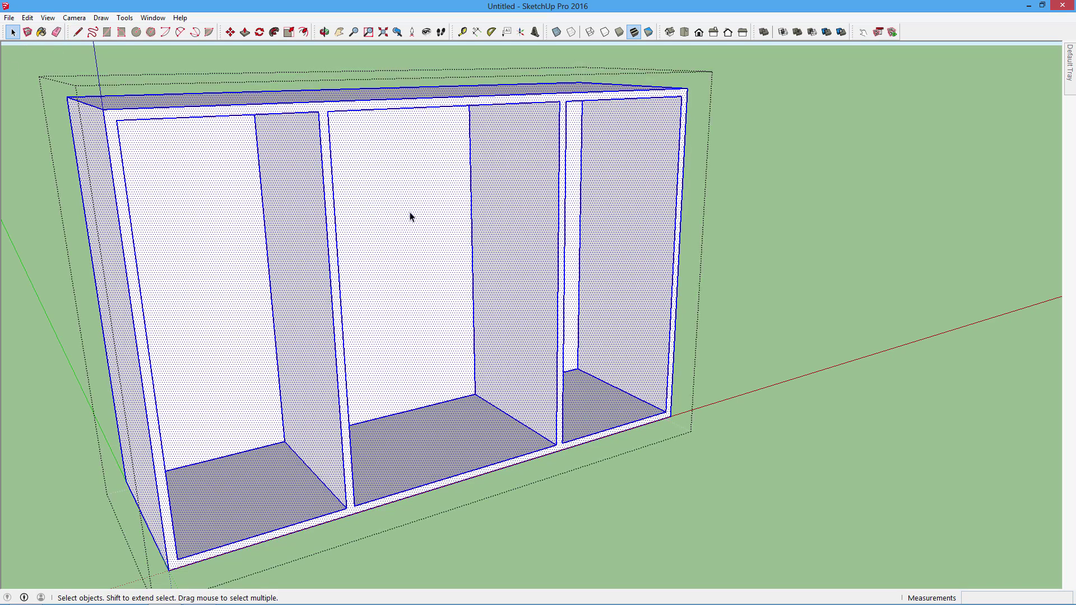
key("l")
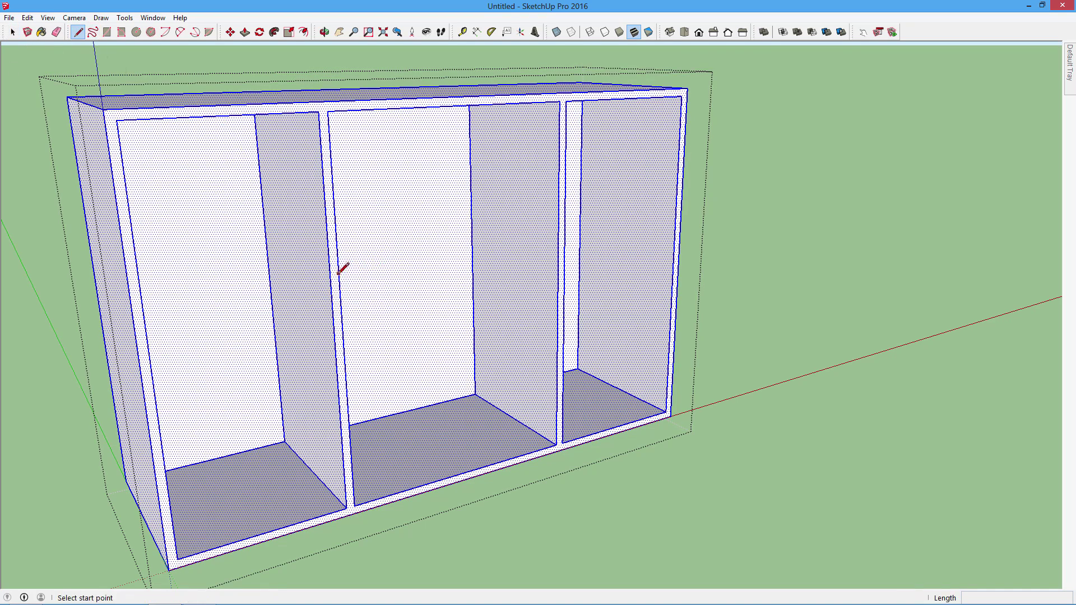
left_click(342, 322)
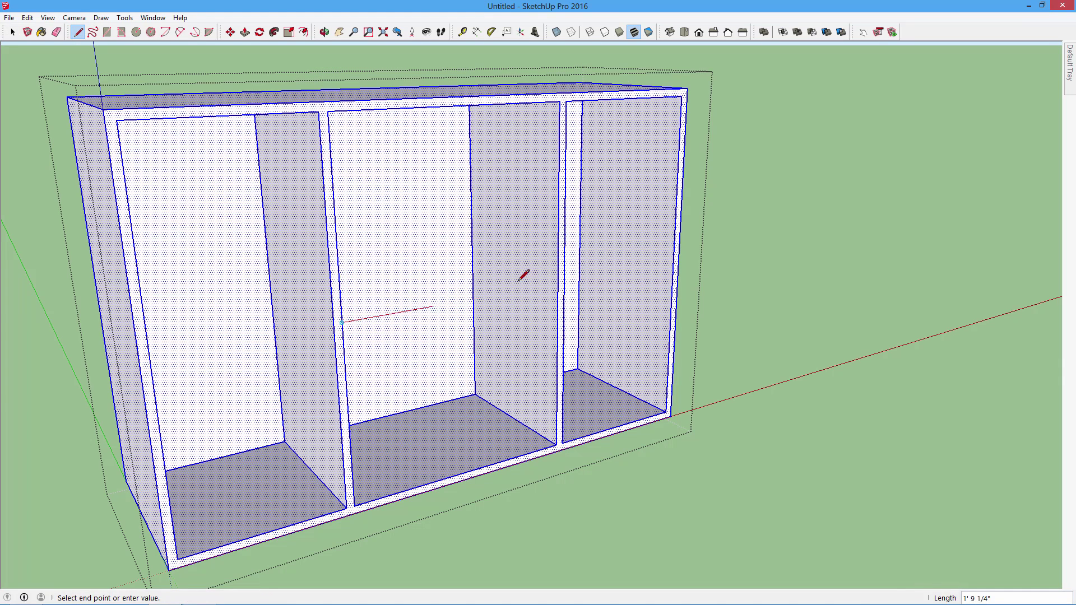
left_click(559, 283)
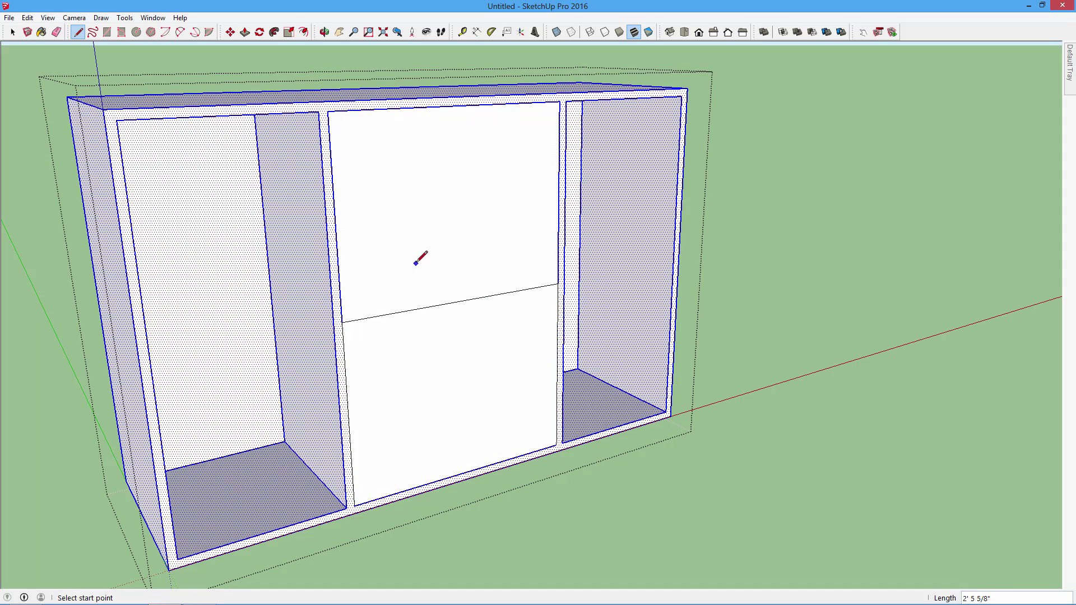
left_click(348, 418)
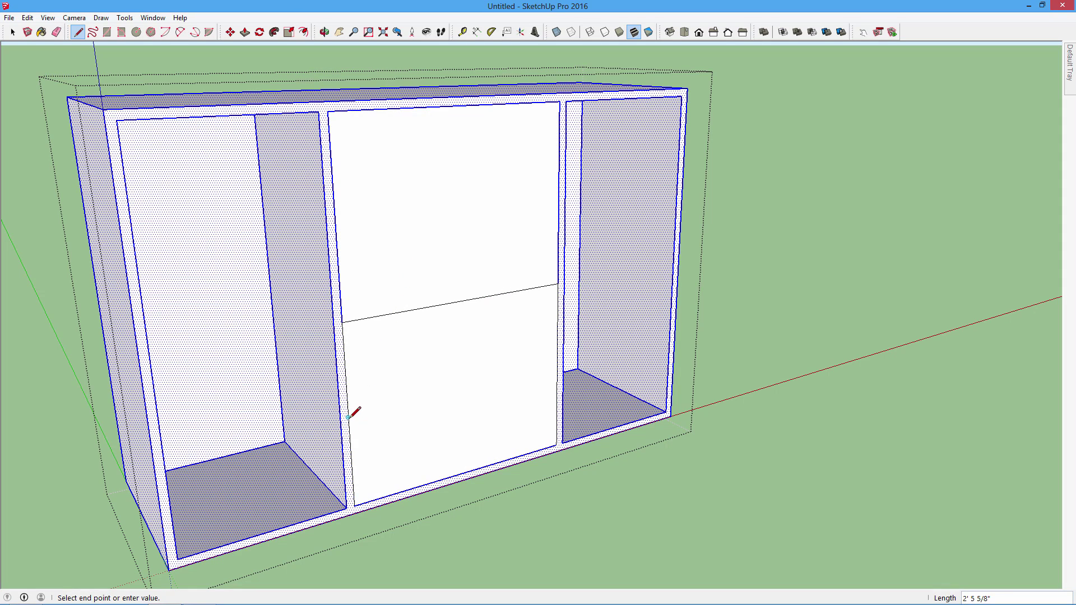
left_click(557, 366)
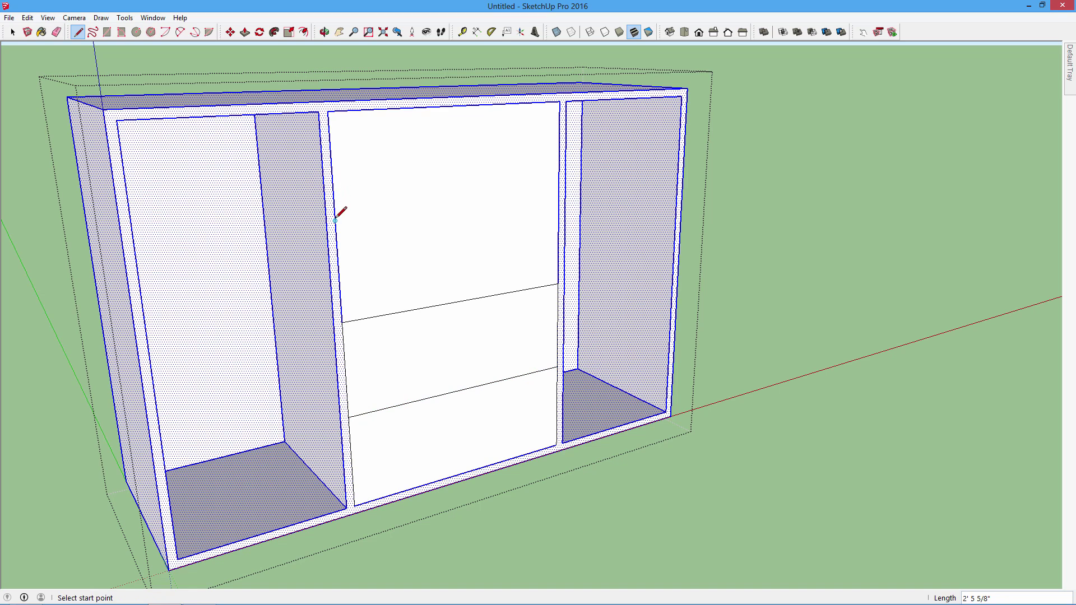
left_click(336, 220)
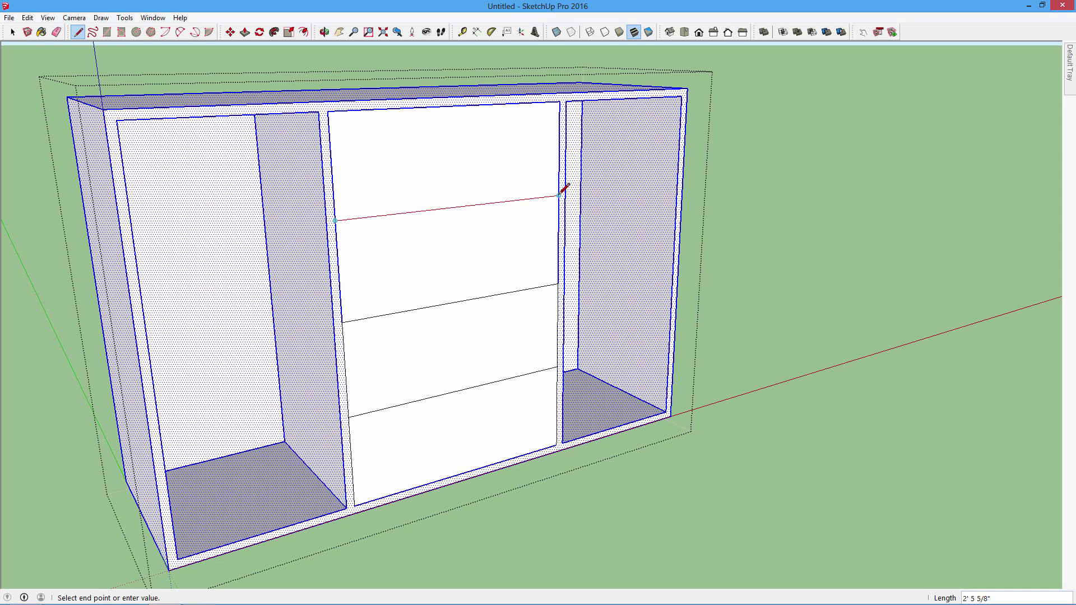
left_click(559, 195)
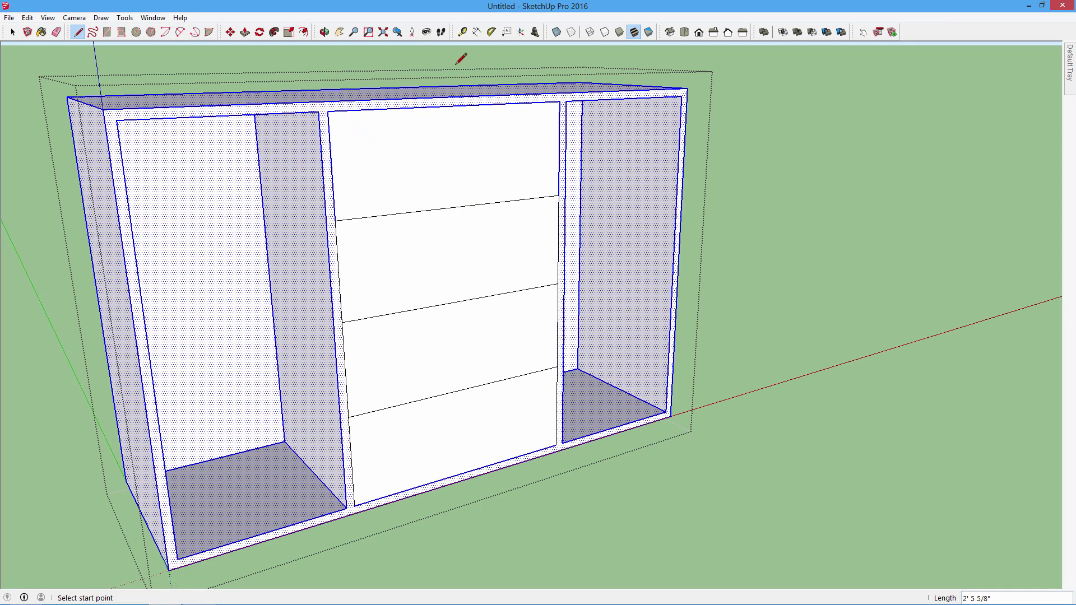
left_click(463, 32)
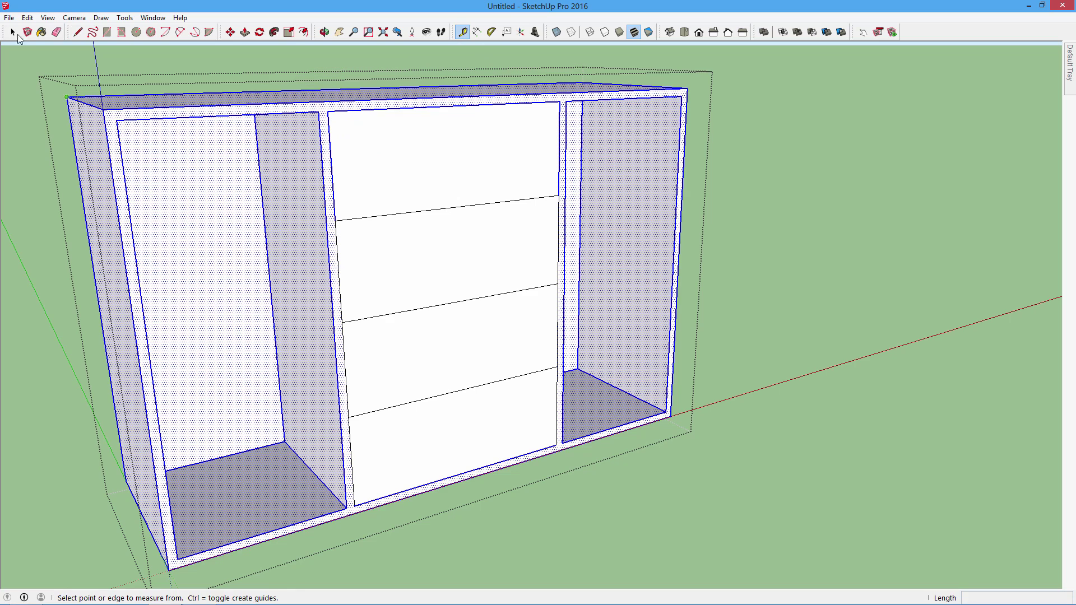
Step: Select and deselect the cabinet, then activate the Tape Measure over the middle bay
left_click(12, 34)
left_click(827, 237)
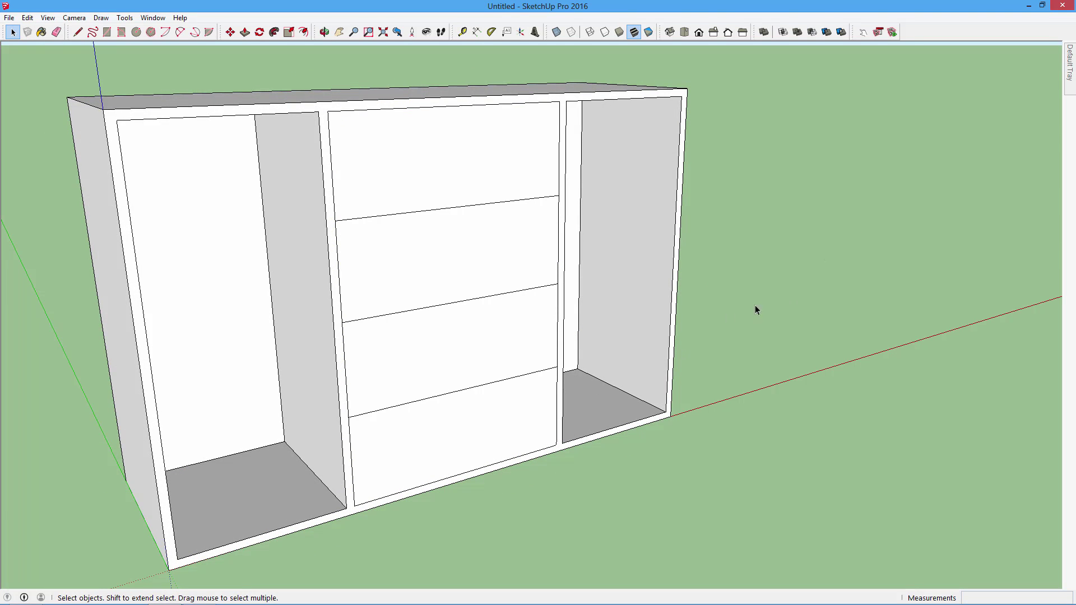
left_click(448, 189)
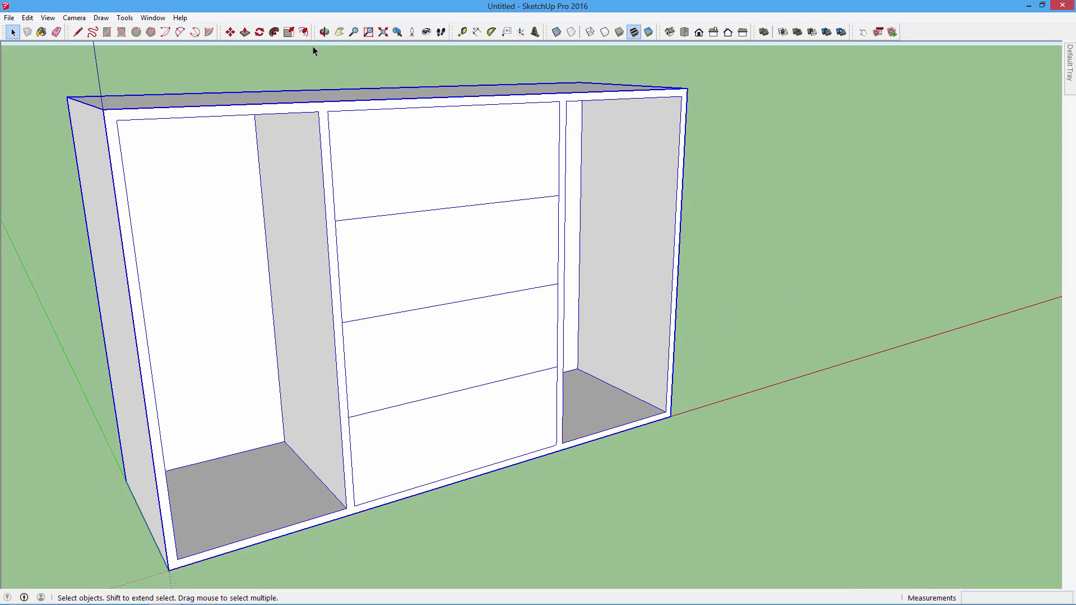
left_click(378, 59)
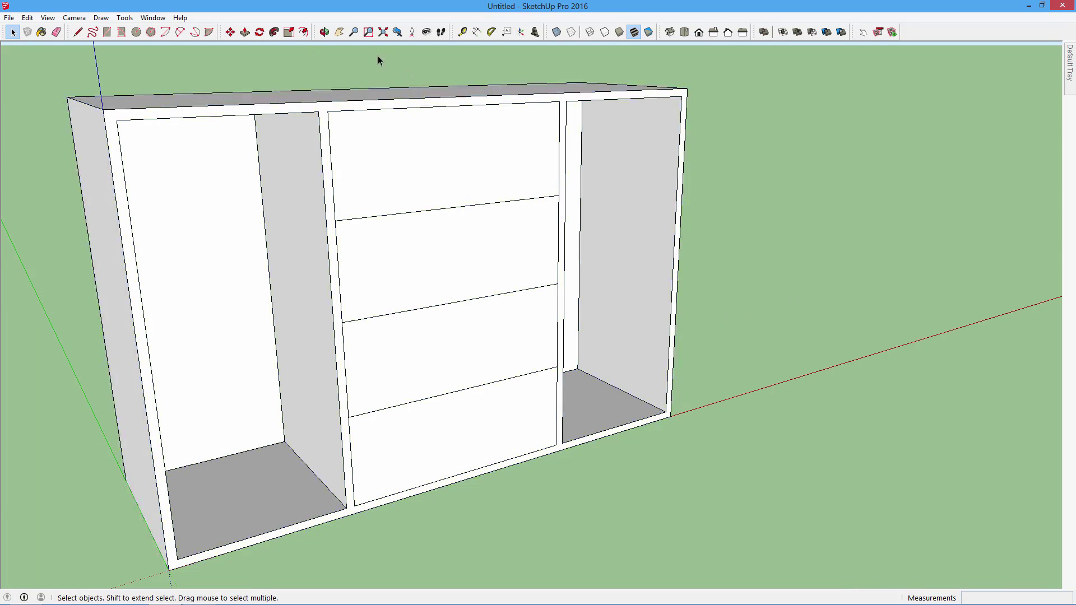
left_click(462, 34)
scroll(355, 189, "up", 3)
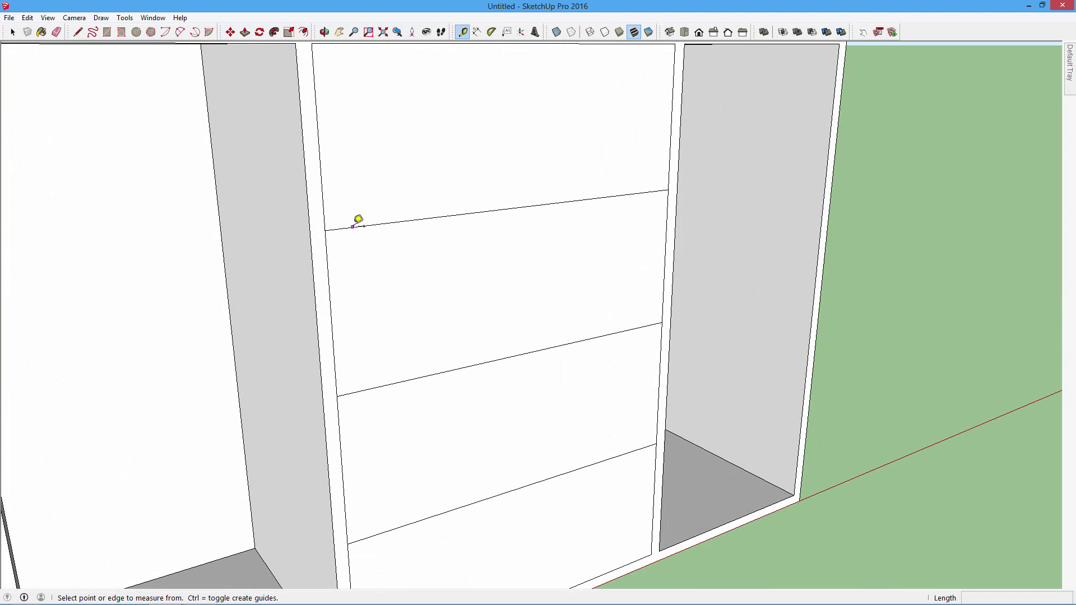
scroll(353, 223, "down", 4)
scroll(411, 340, "down", 1)
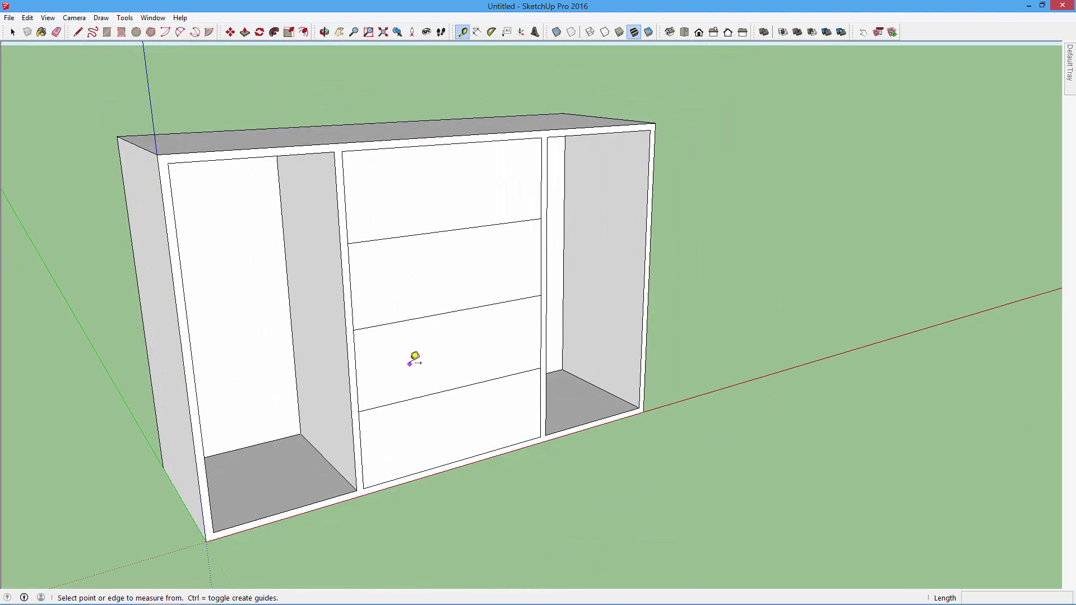
scroll(362, 279, "up", 1)
scroll(343, 221, "up", 2)
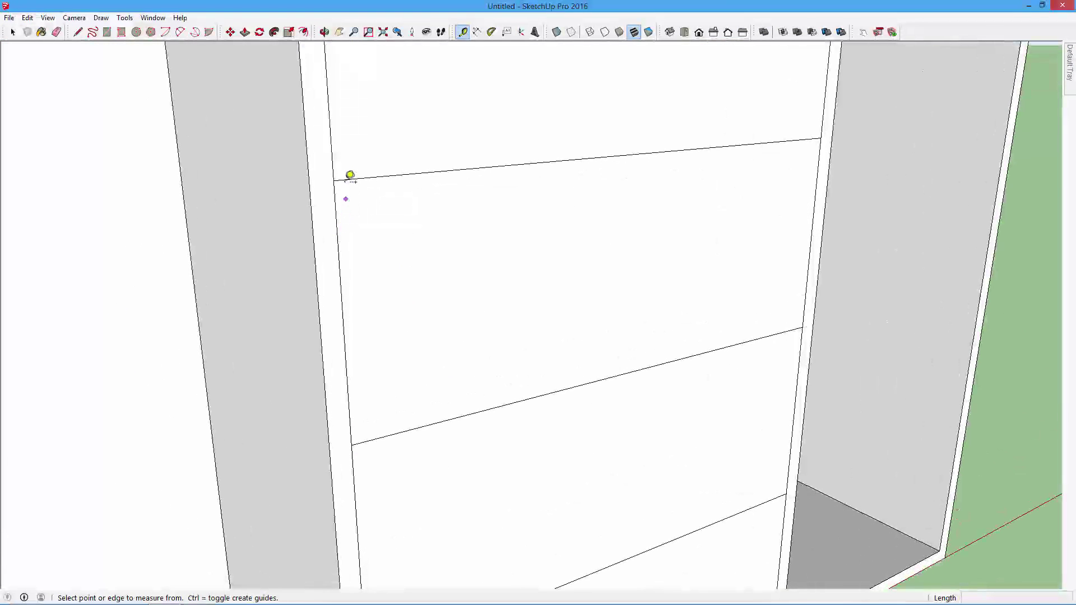
Step: Place 1/2" guide points from the upper drawer dividers' left ends
left_click(335, 179)
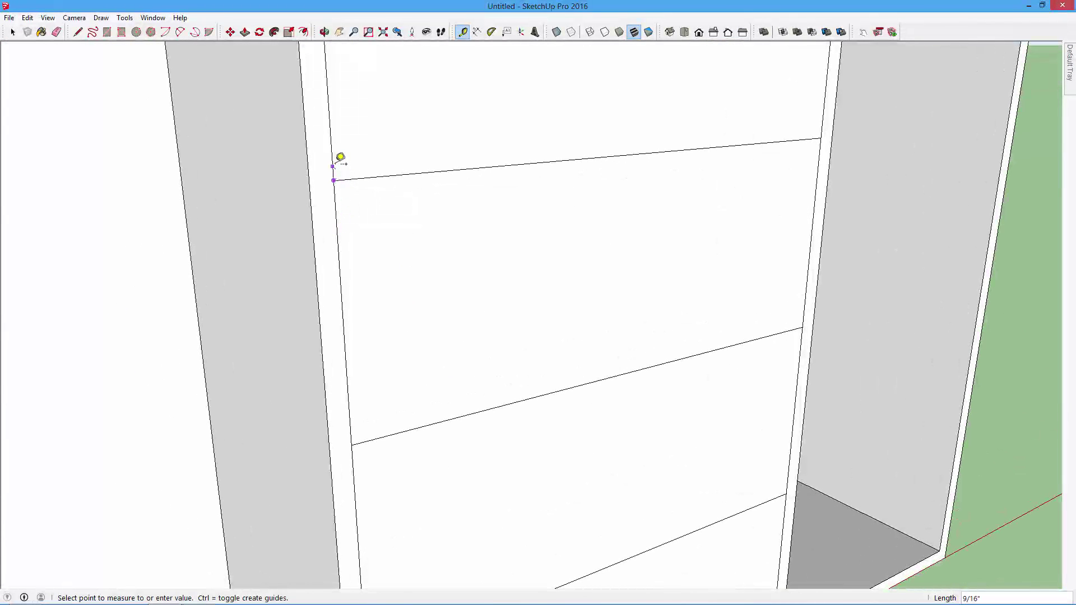
type(".5")
key("Return")
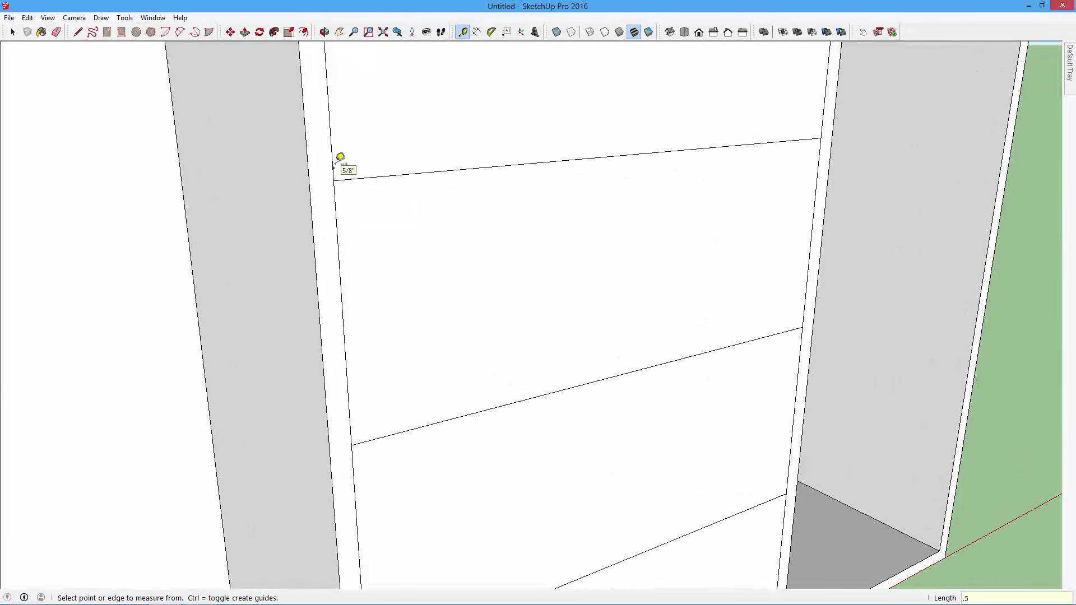
left_click(334, 180)
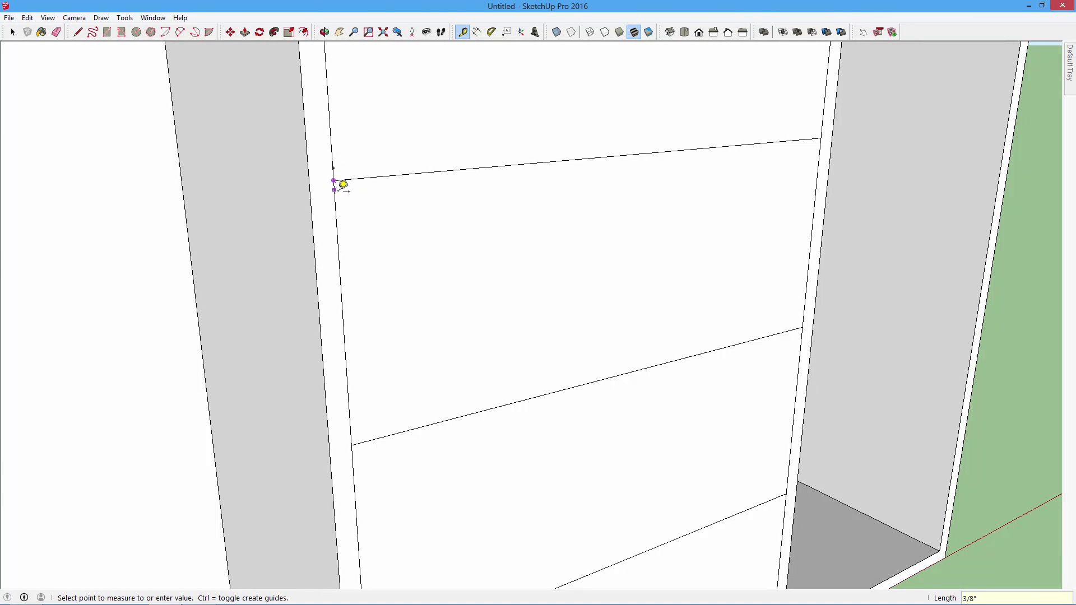
type("5")
key("Return")
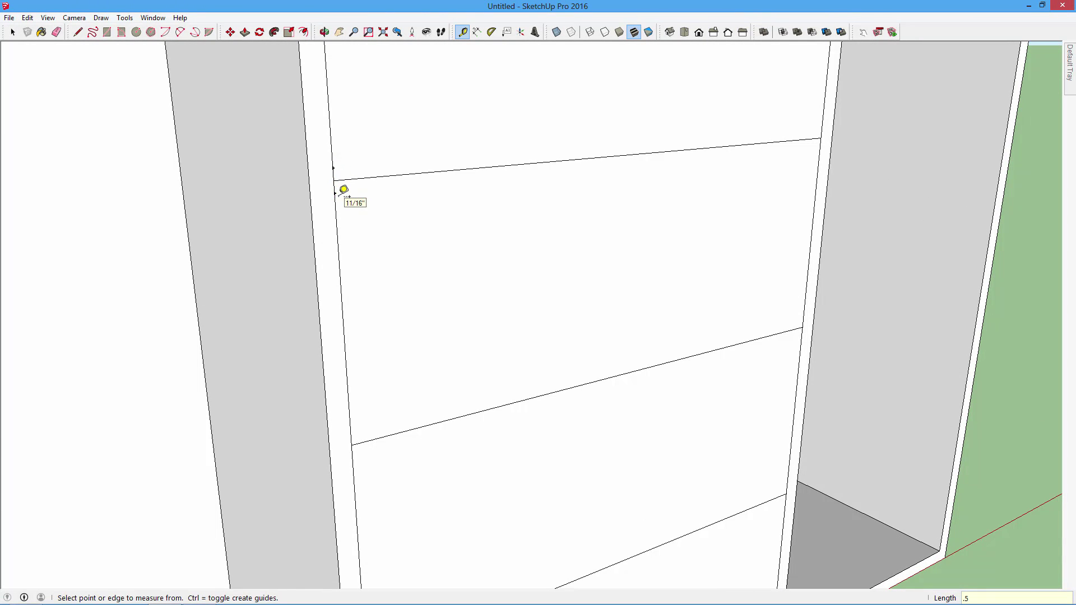
left_click(357, 443)
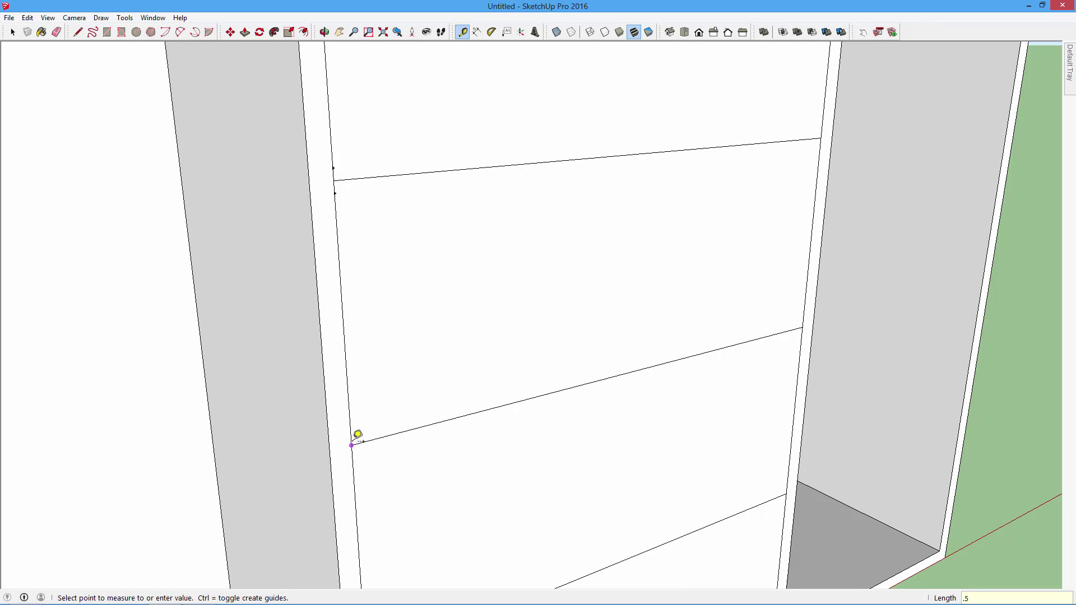
type("5")
key("Return")
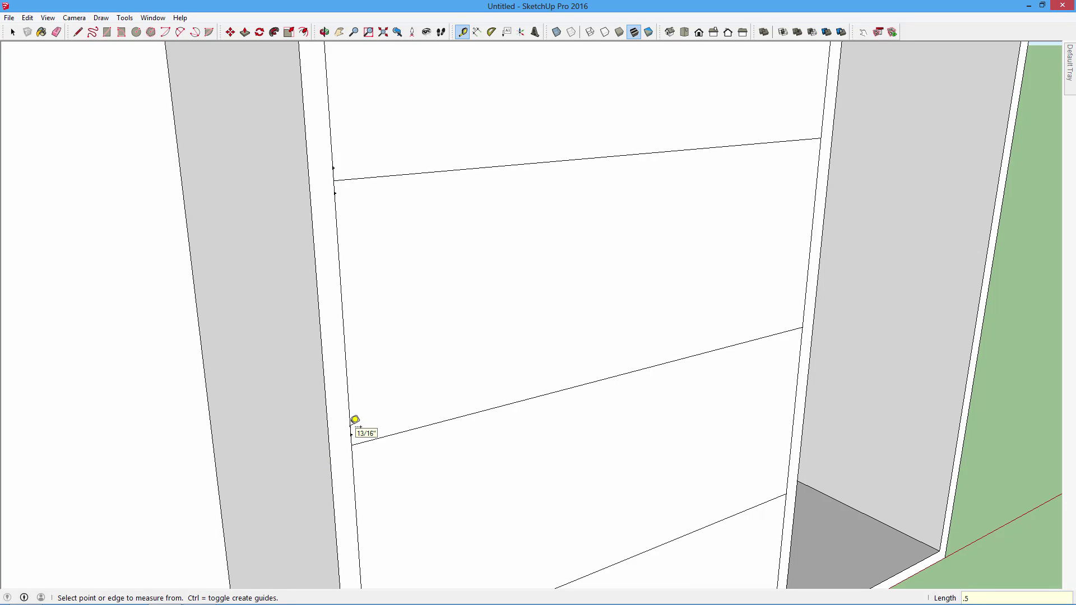
scroll(352, 420, "down", 3)
scroll(373, 446, "up", 3)
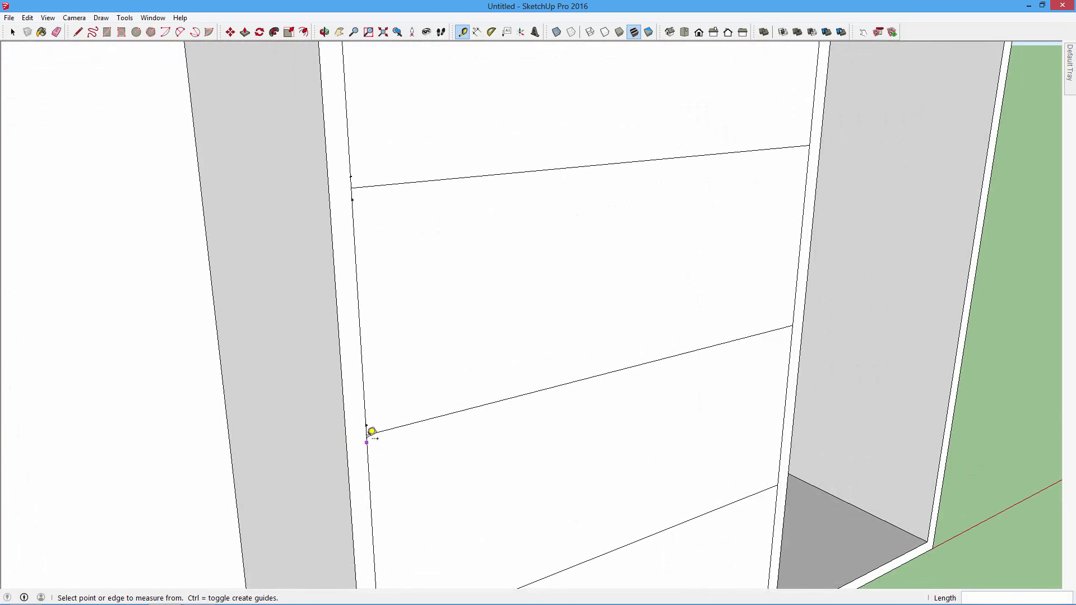
left_click(367, 434)
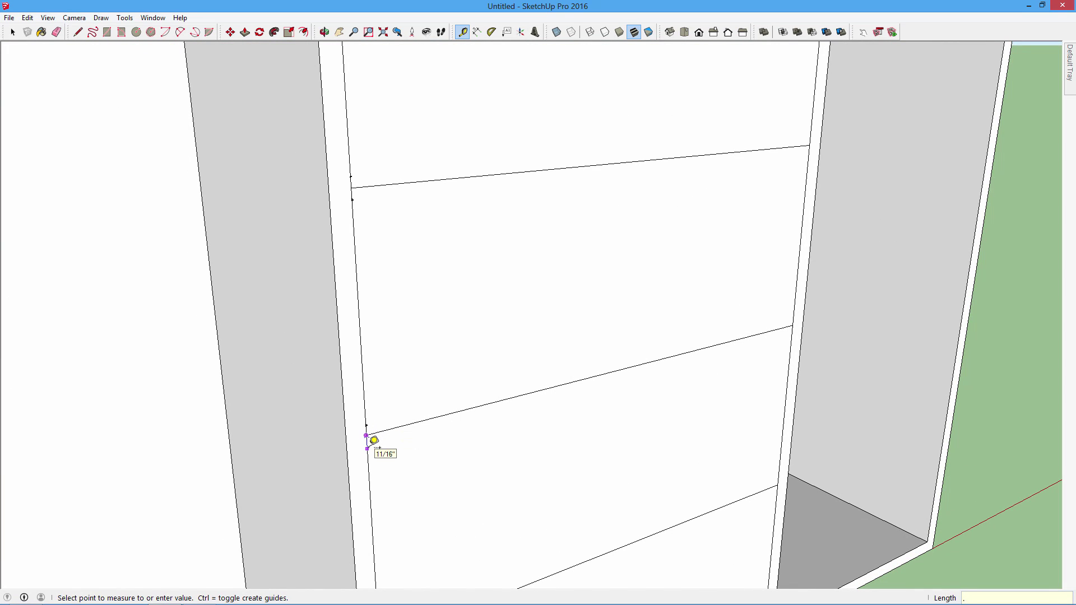
type("5")
key("Return")
Step: Add the last 1/2" guide points at the lower divider's end
scroll(574, 337, "down", 3)
scroll(540, 459, "down", 2)
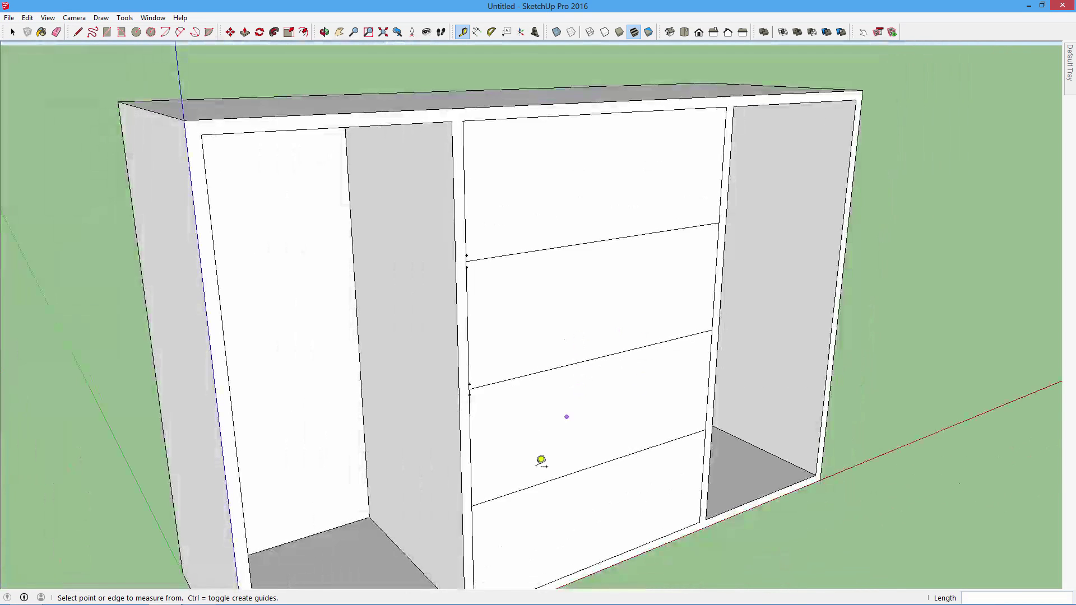
scroll(488, 507, "down", 1)
scroll(488, 493, "up", 5)
scroll(488, 492, "up", 1)
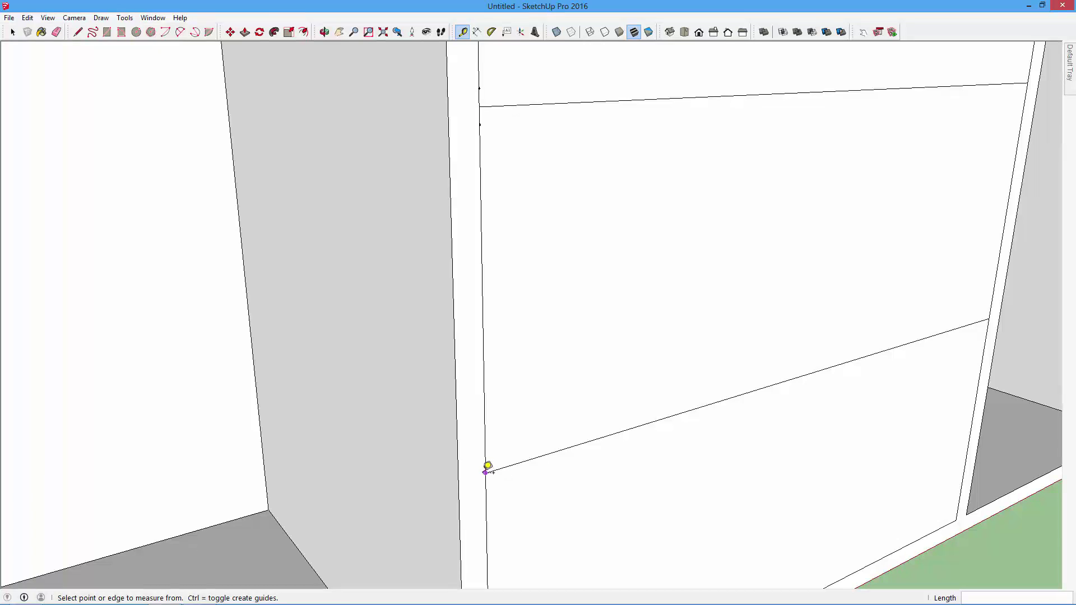
left_click(486, 472)
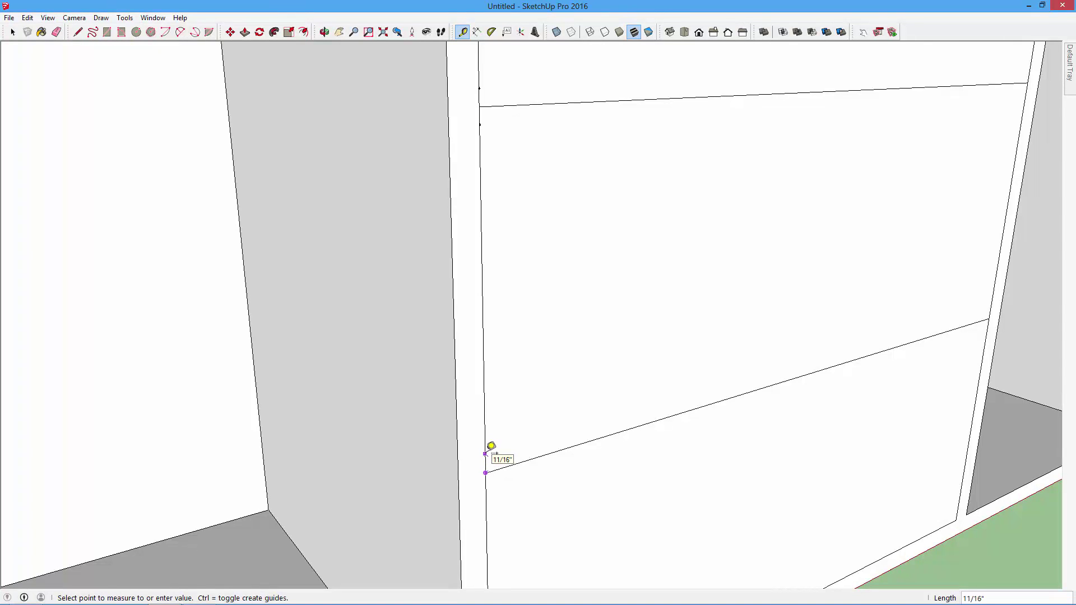
type(".5")
key("Return")
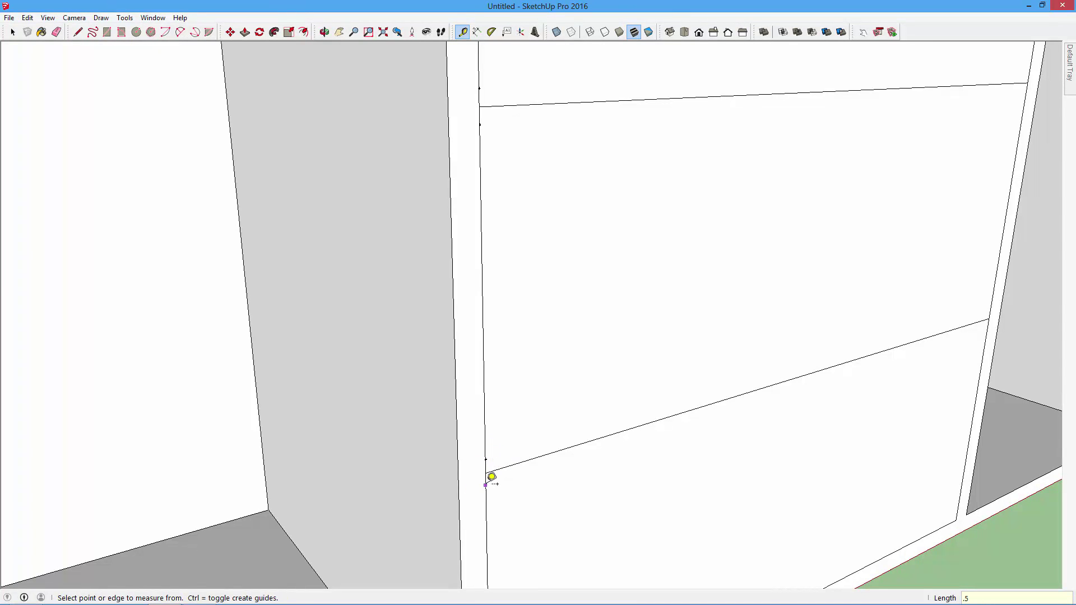
left_click(486, 472)
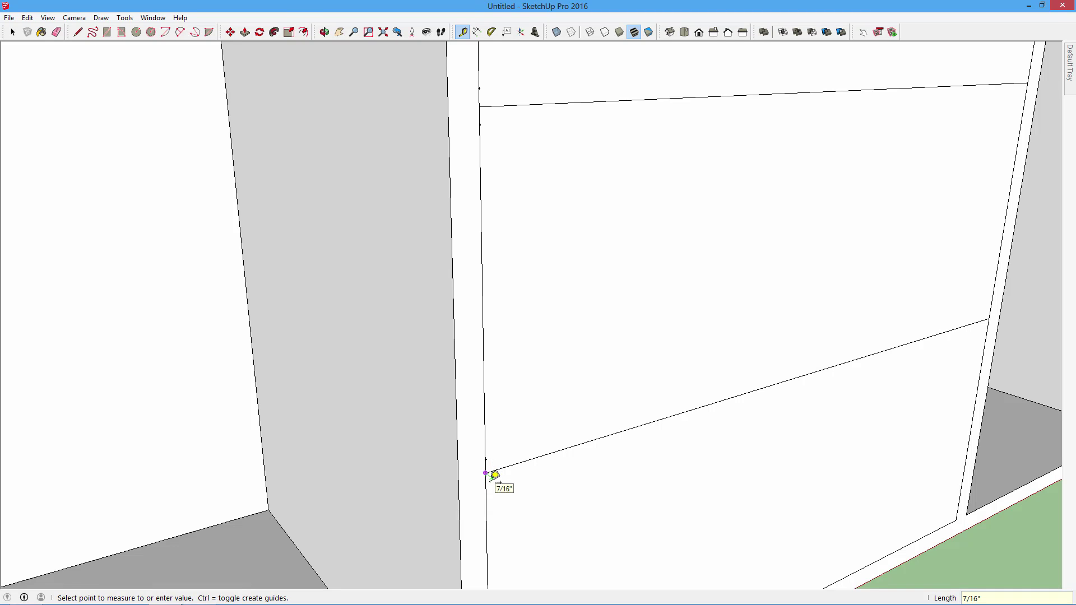
type(".5")
key("Return")
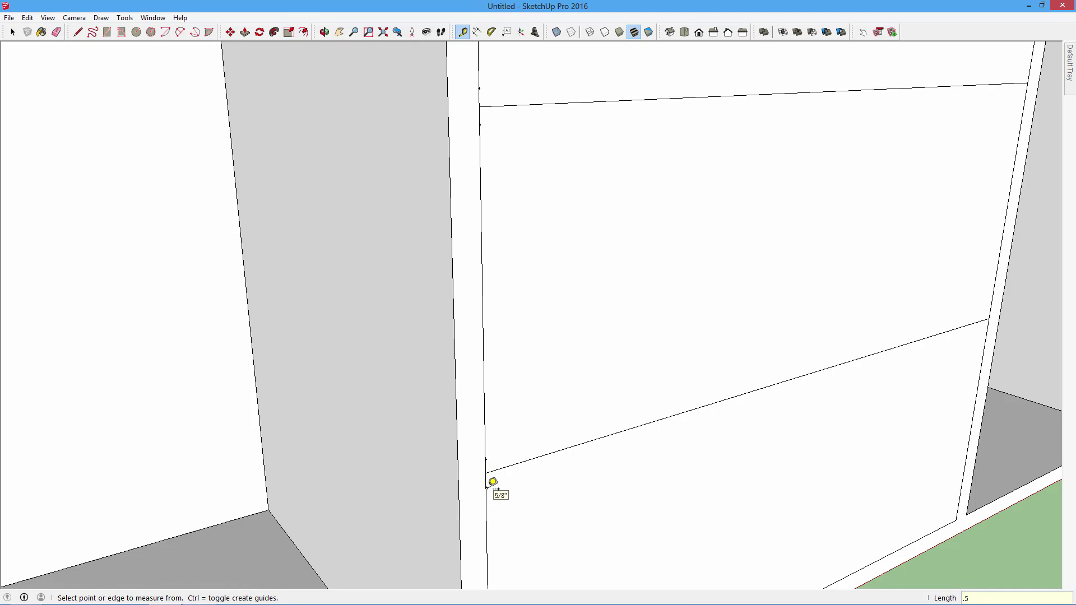
scroll(541, 353, "down", 2)
scroll(549, 280, "down", 2)
scroll(549, 280, "down", 2)
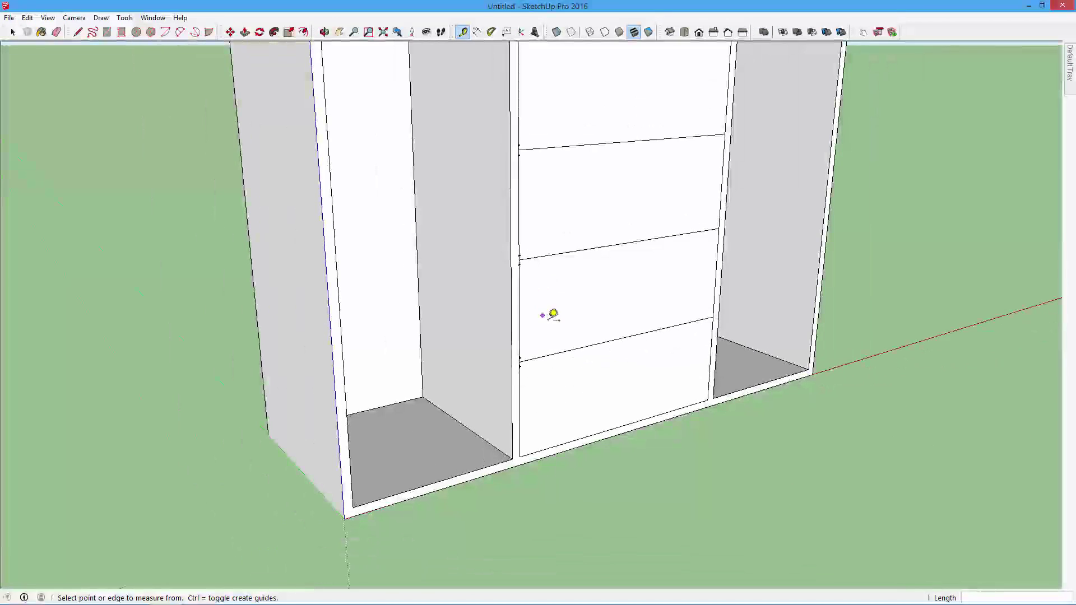
Step: Draw two lines across the middle bay at the top divider's guide points, forming a thin gap
key("space")
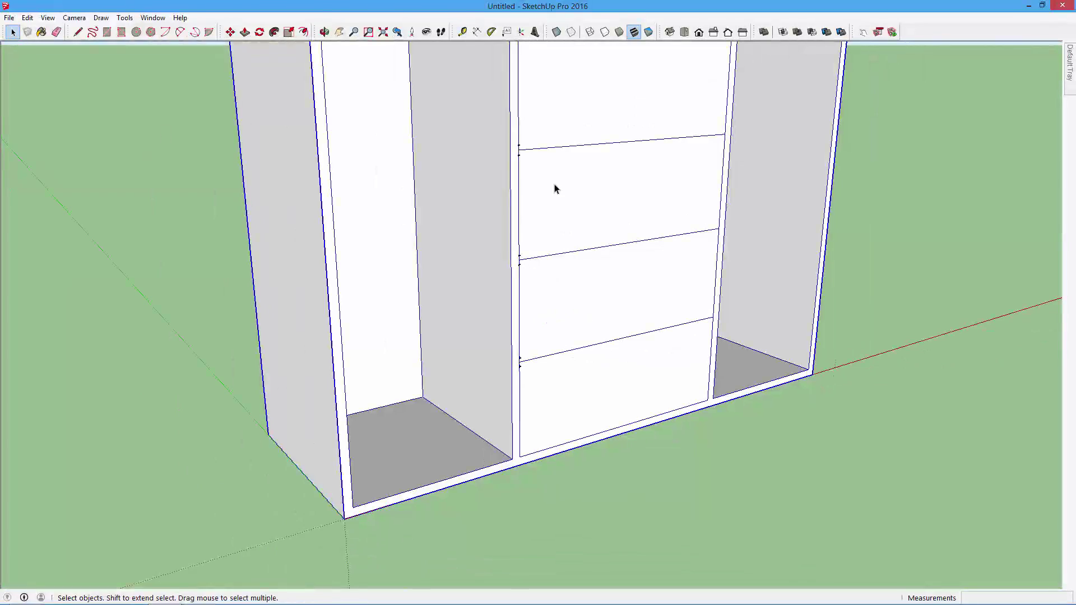
triple_click(556, 185)
scroll(620, 118, "up", 2)
scroll(626, 214, "up", 1)
left_click(626, 214)
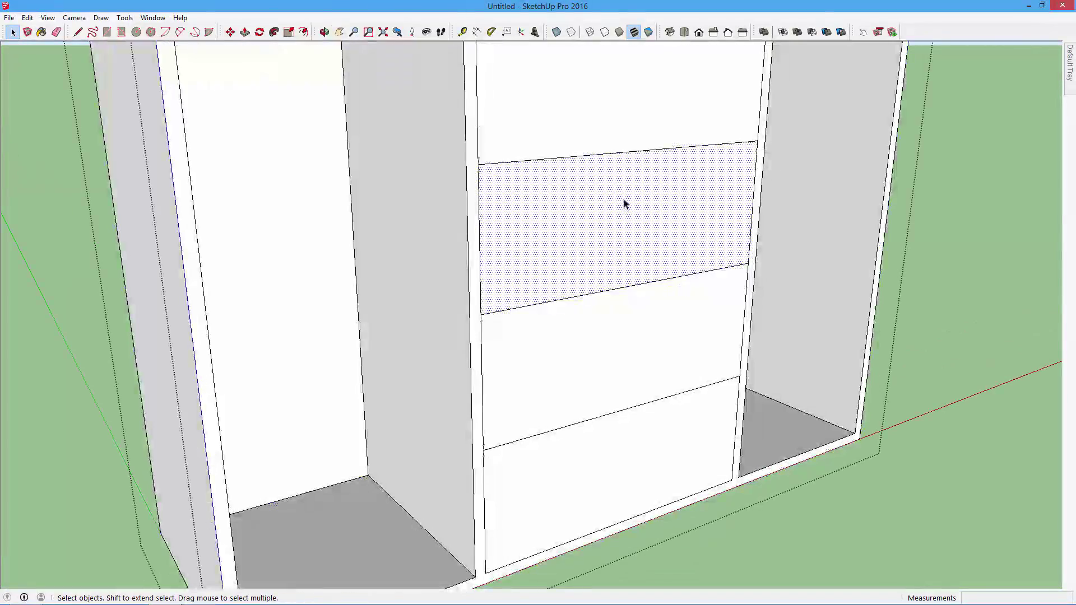
left_click(78, 32)
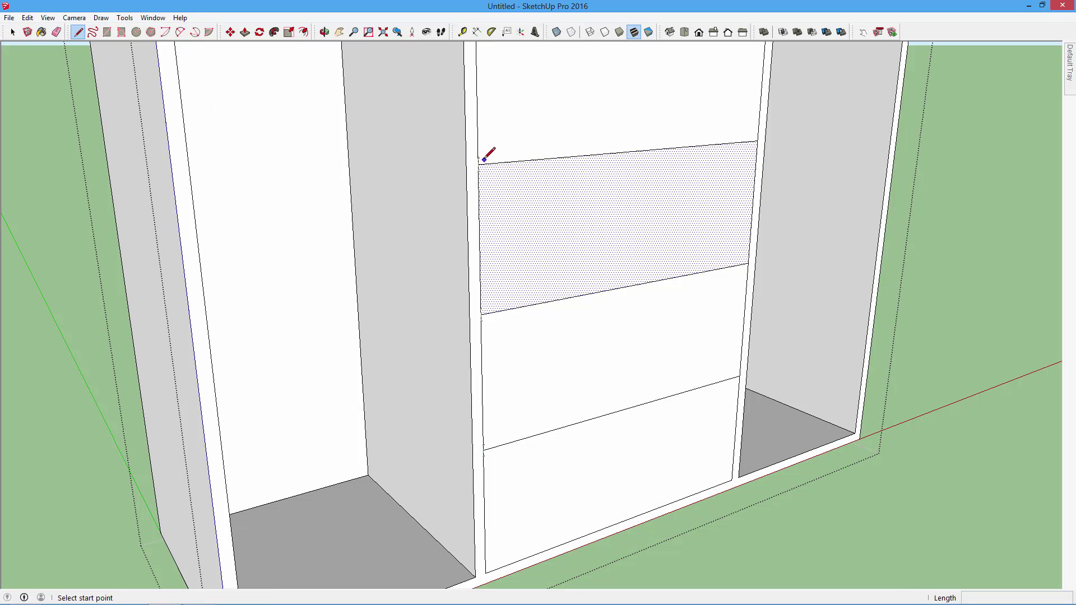
left_click(477, 158)
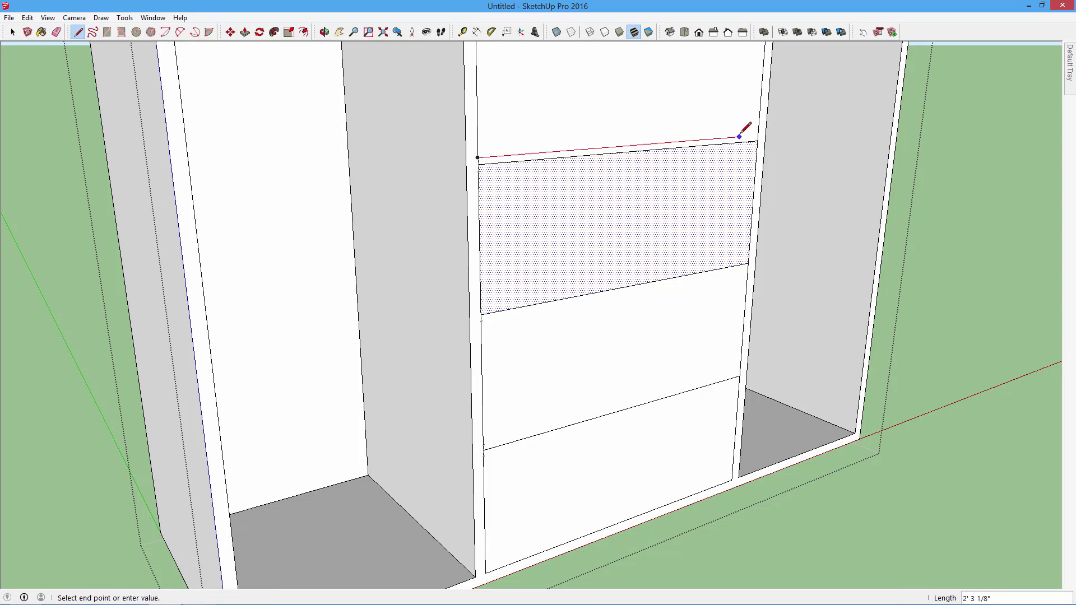
left_click(758, 135)
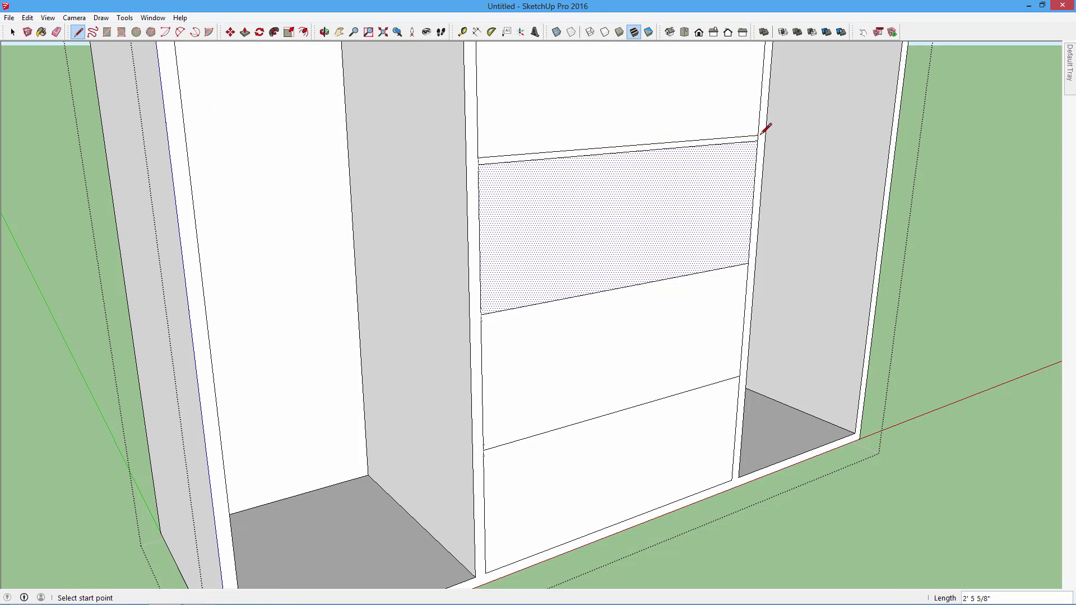
left_click(478, 170)
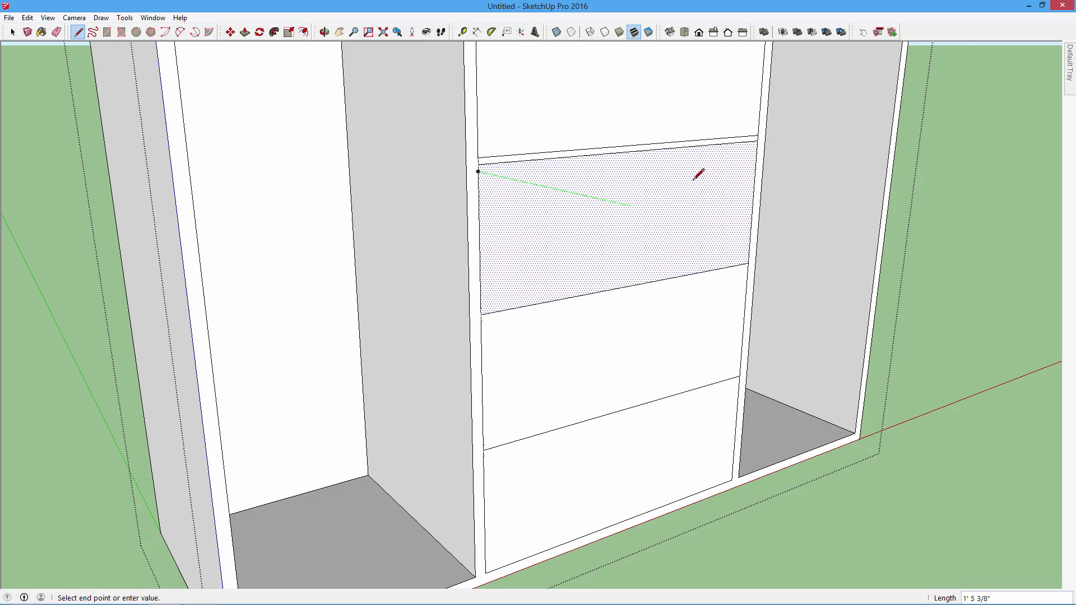
left_click(757, 145)
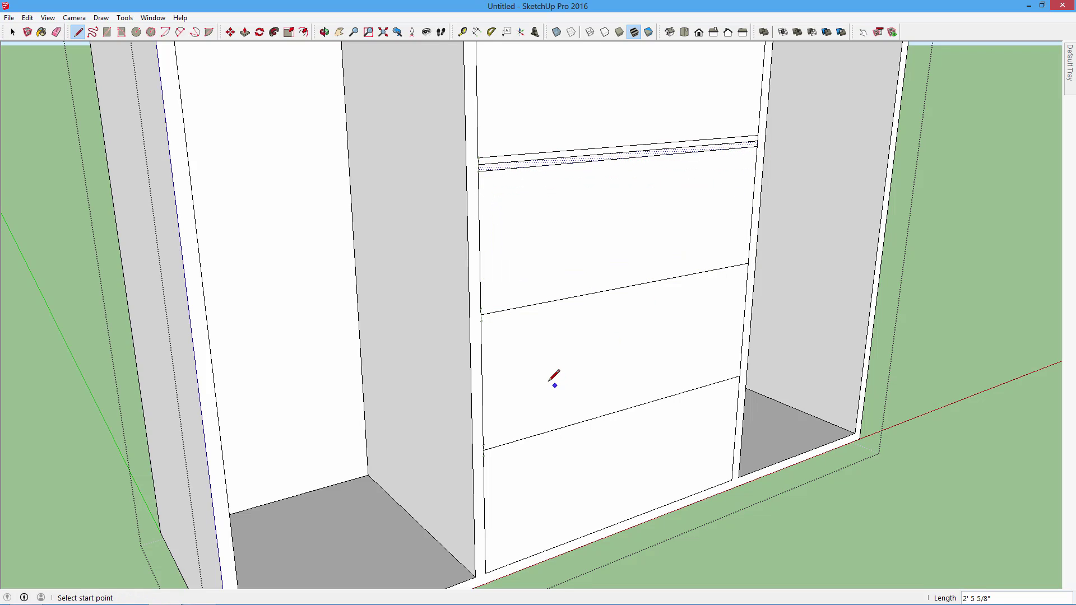
Step: Draw the paired gap lines at the second and bottom dividers
left_click(481, 308)
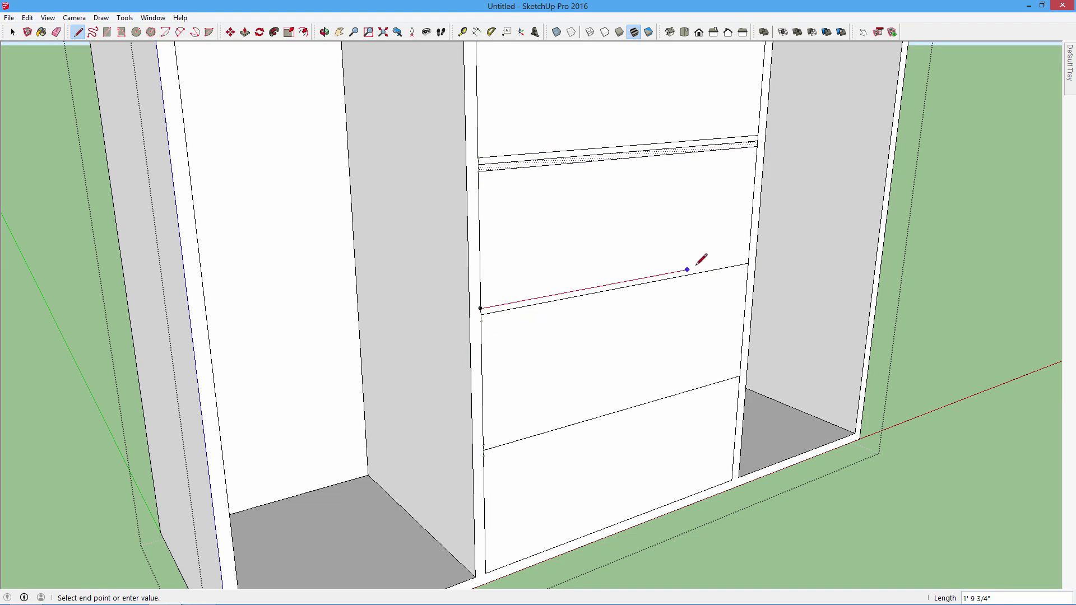
left_click(748, 257)
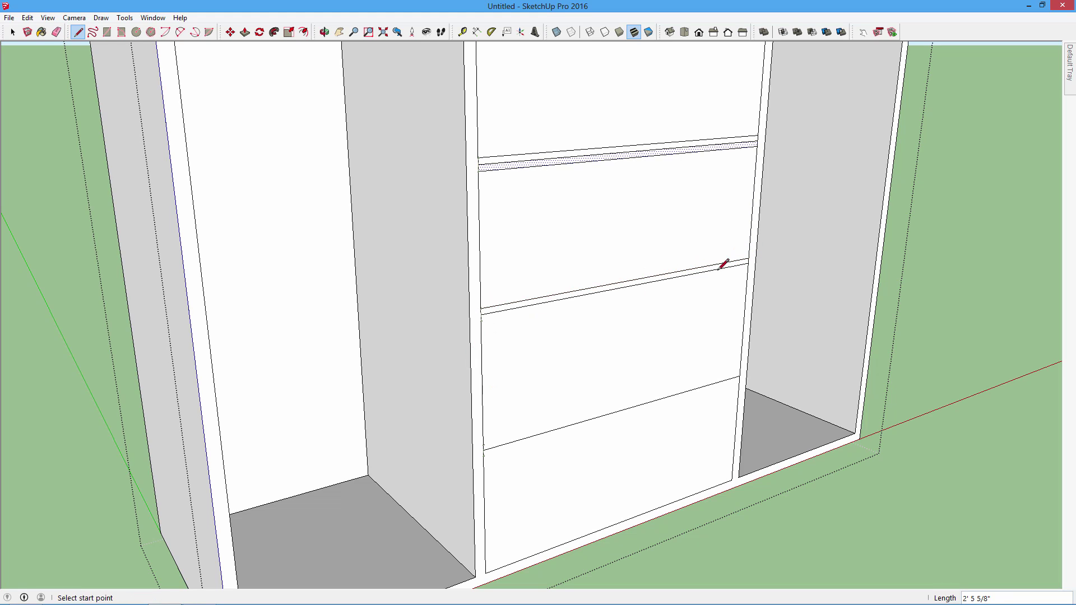
left_click(481, 321)
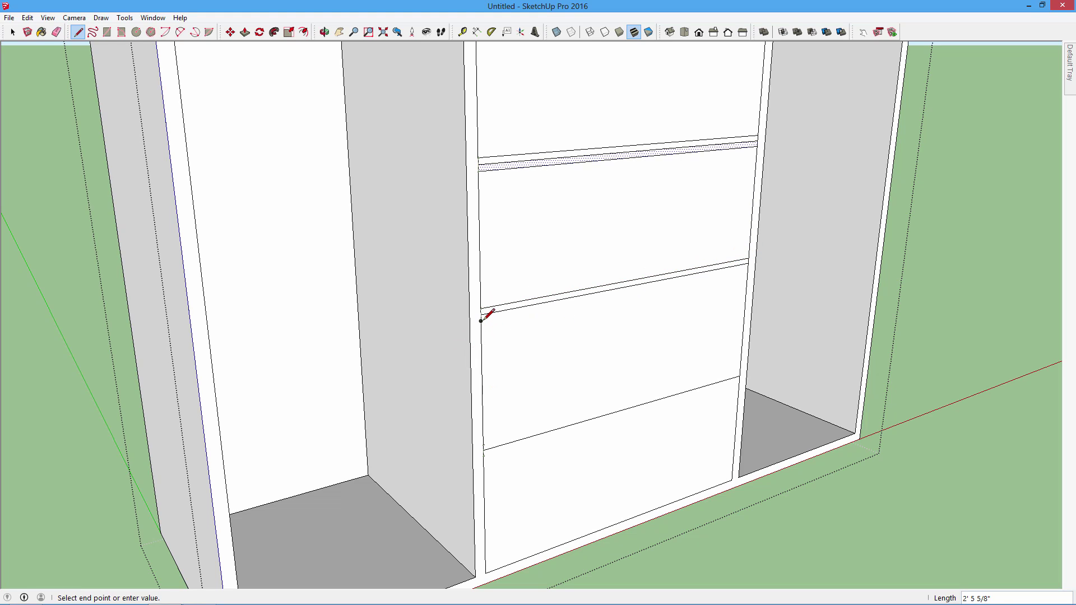
left_click(748, 269)
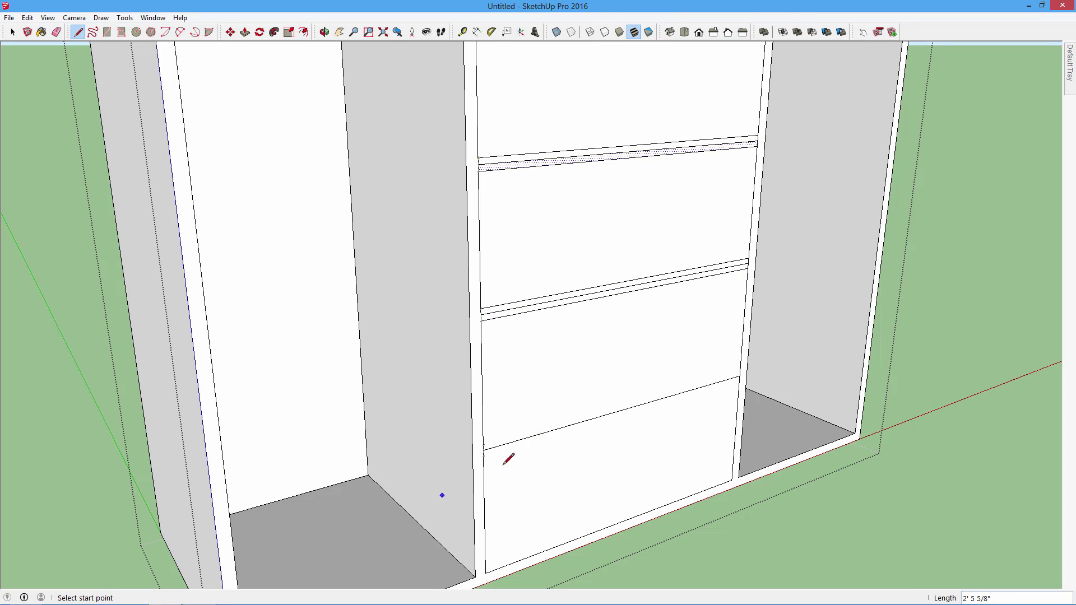
left_click(483, 444)
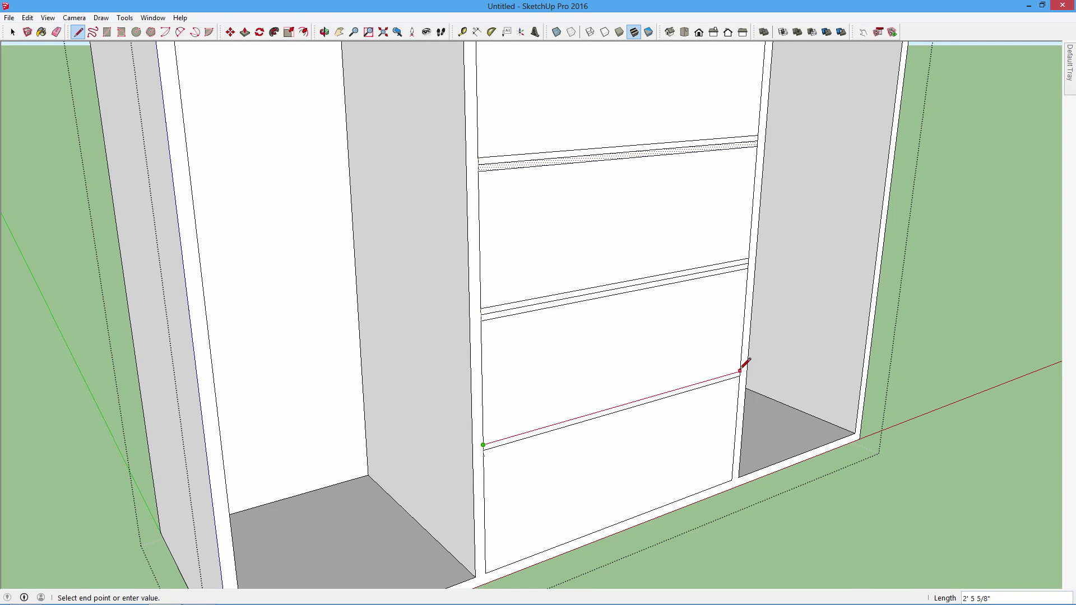
left_click(740, 371)
left_click(483, 456)
left_click(739, 380)
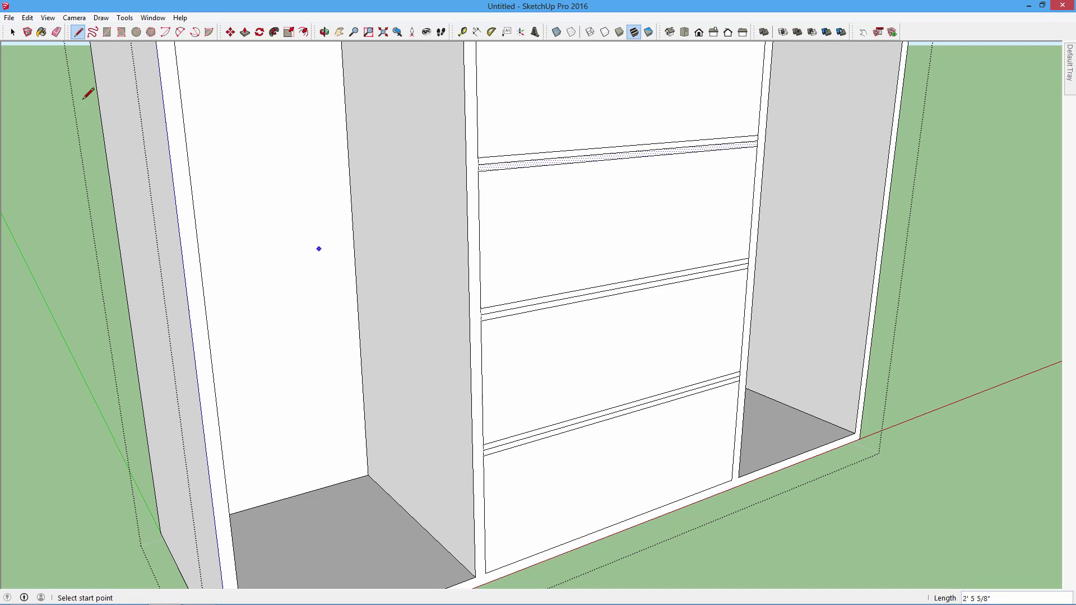
left_click(12, 32)
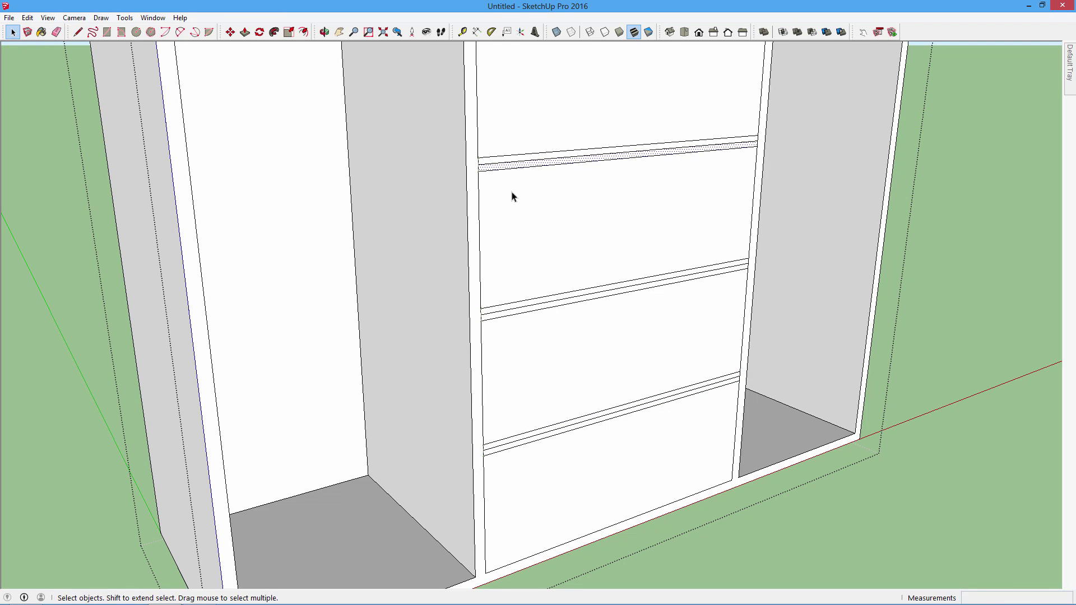
Step: Erase the top two drawer-front faces of the middle bay
scroll(612, 173, "down", 3)
scroll(588, 79, "down", 2)
scroll(559, 109, "up", 1)
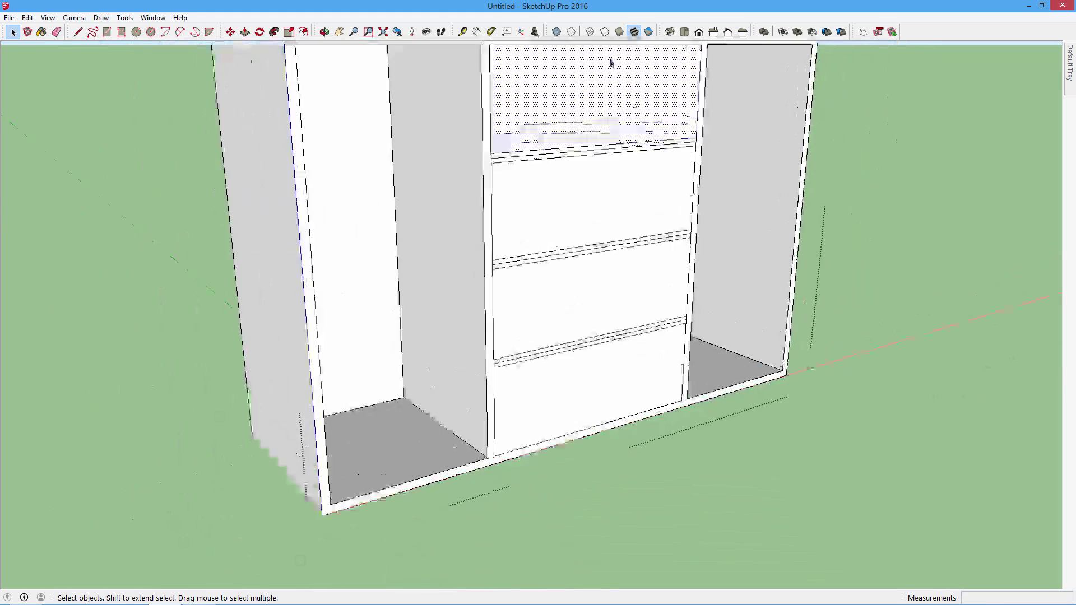
scroll(613, 65, "up", 1)
scroll(595, 87, "down", 2)
scroll(588, 84, "up", 3)
right_click(535, 97)
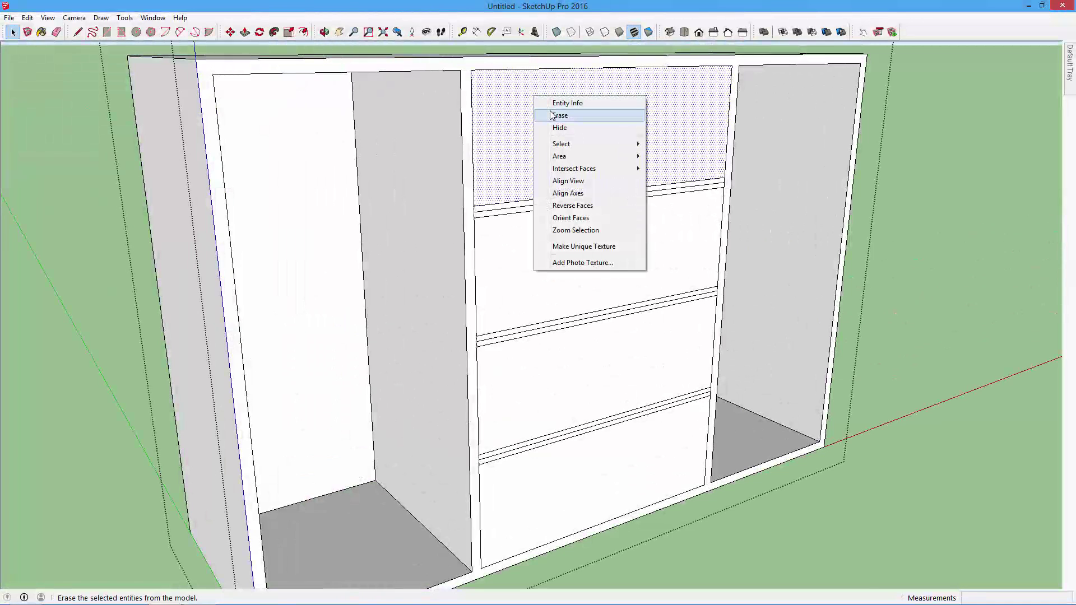
left_click(552, 116)
left_click(552, 257)
right_click(550, 258)
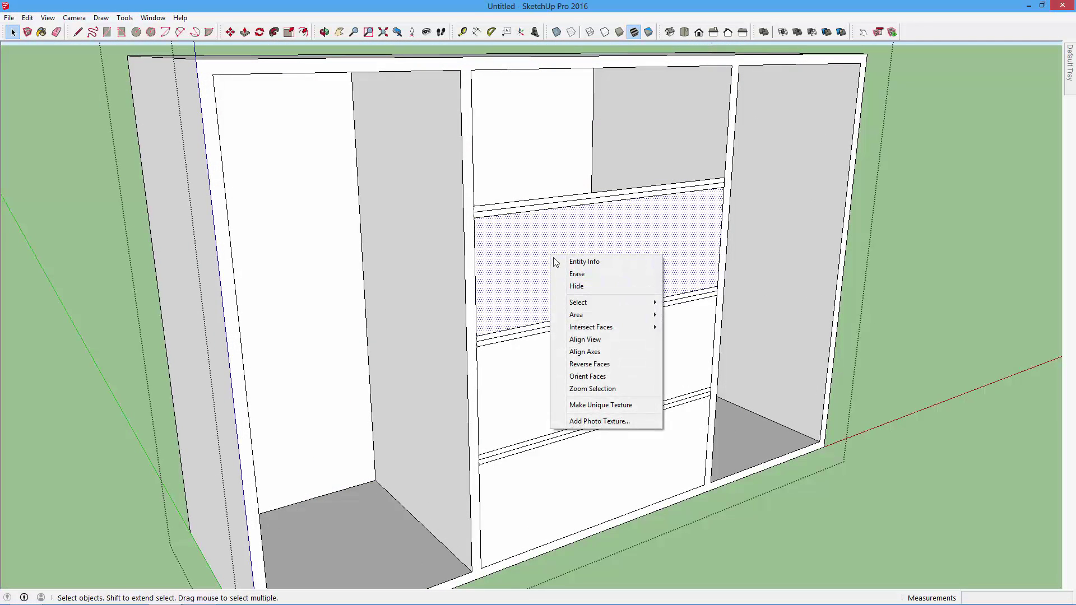
left_click(570, 277)
Step: Erase the lower two drawer-front faces, leaving only the thin rails
left_click(556, 396)
right_click(553, 387)
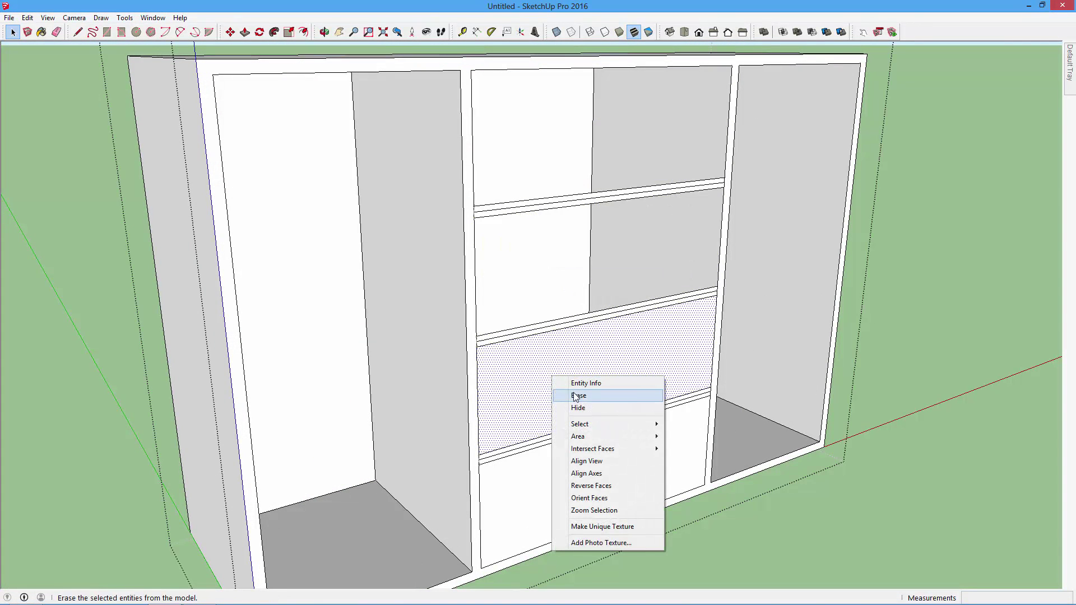
left_click(574, 395)
left_click(581, 481)
right_click(582, 481)
left_click(608, 323)
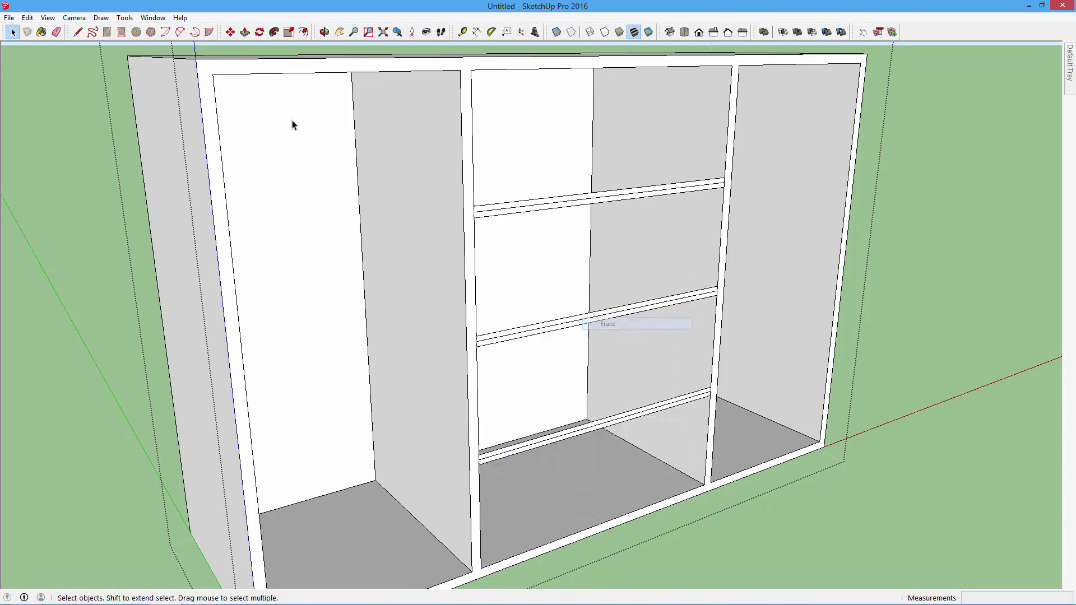
left_click(57, 31)
Step: Erase the stray edge where a shelf meets the right divider
scroll(514, 209, "up", 4)
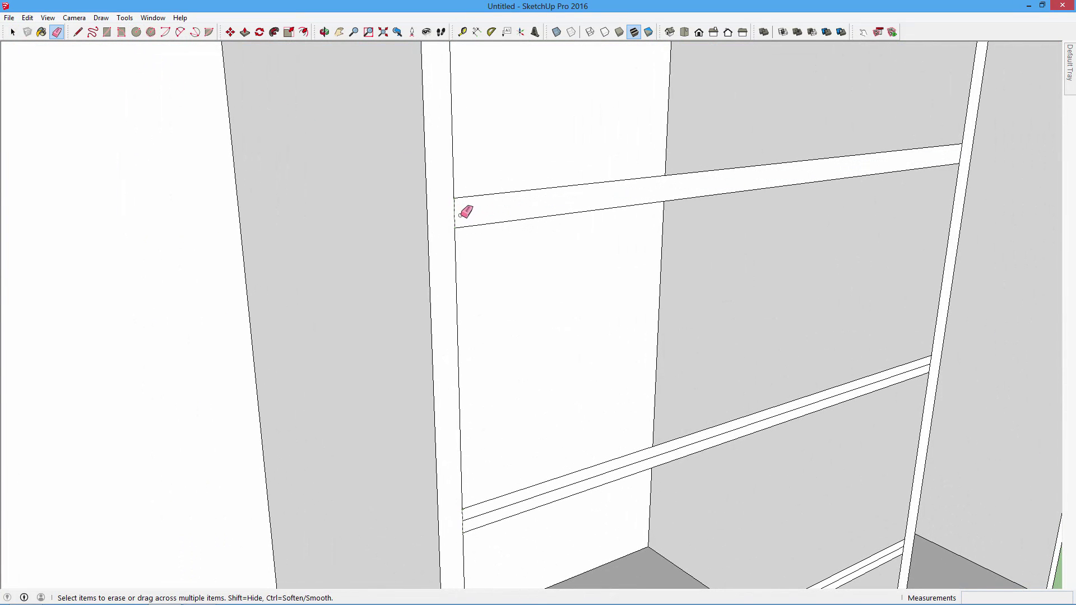
scroll(440, 190, "down", 3)
scroll(689, 176, "down", 2)
scroll(751, 163, "up", 3)
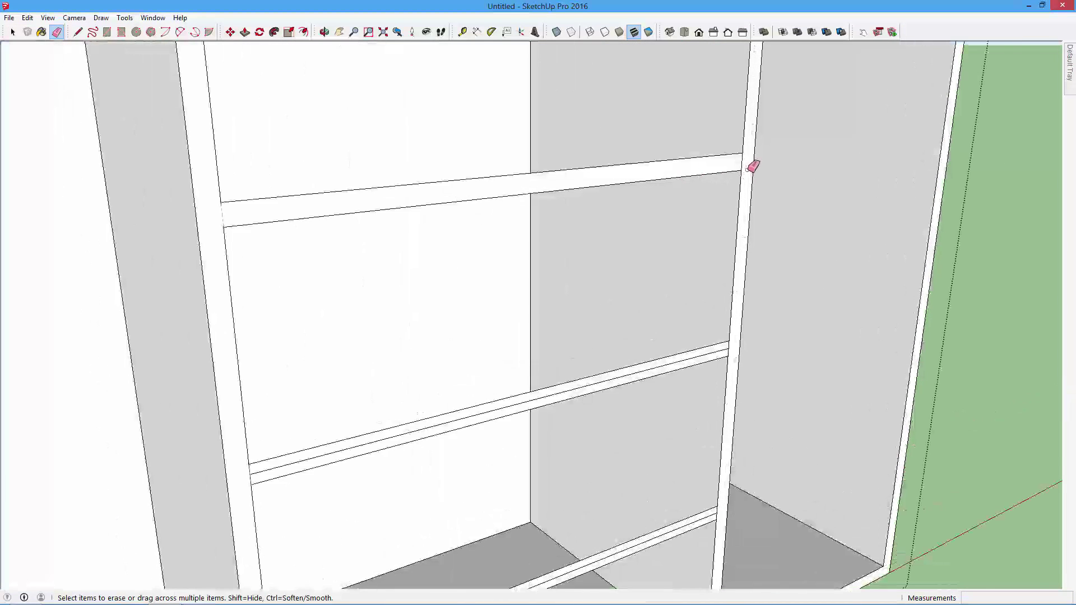
scroll(749, 152, "up", 2)
scroll(706, 202, "down", 3)
scroll(710, 217, "down", 3)
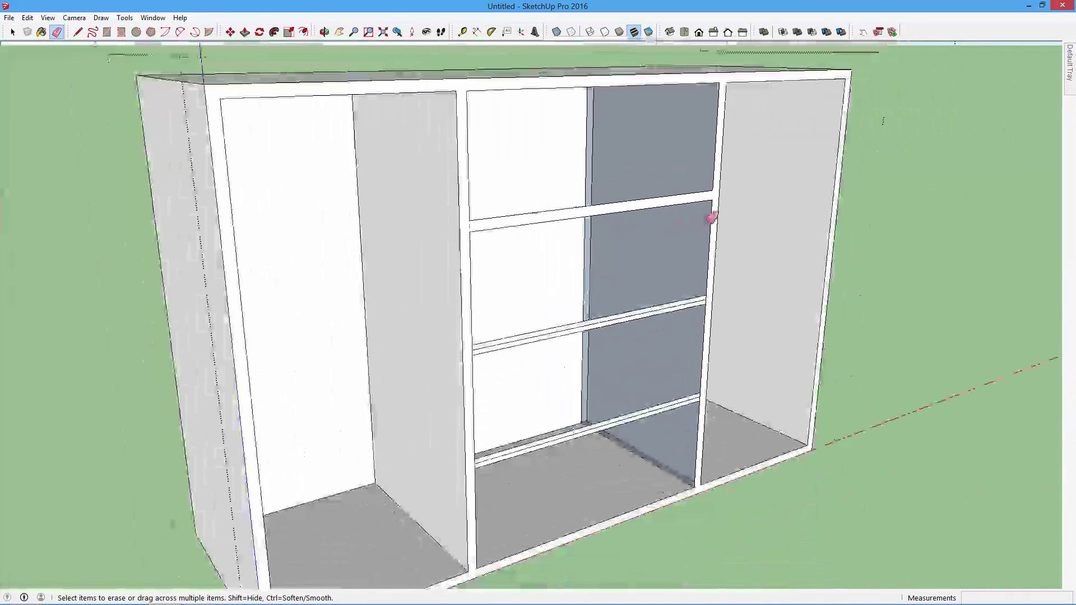
left_click(711, 223)
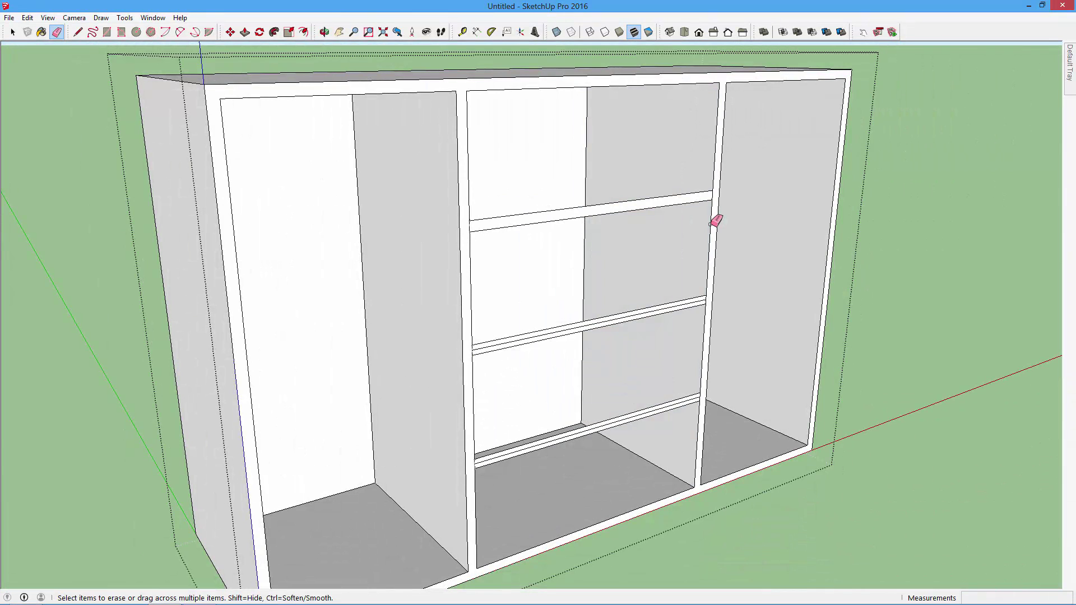
Step: Erase the stray line across the other shelf end
scroll(488, 370, "up", 3)
scroll(493, 303, "up", 2)
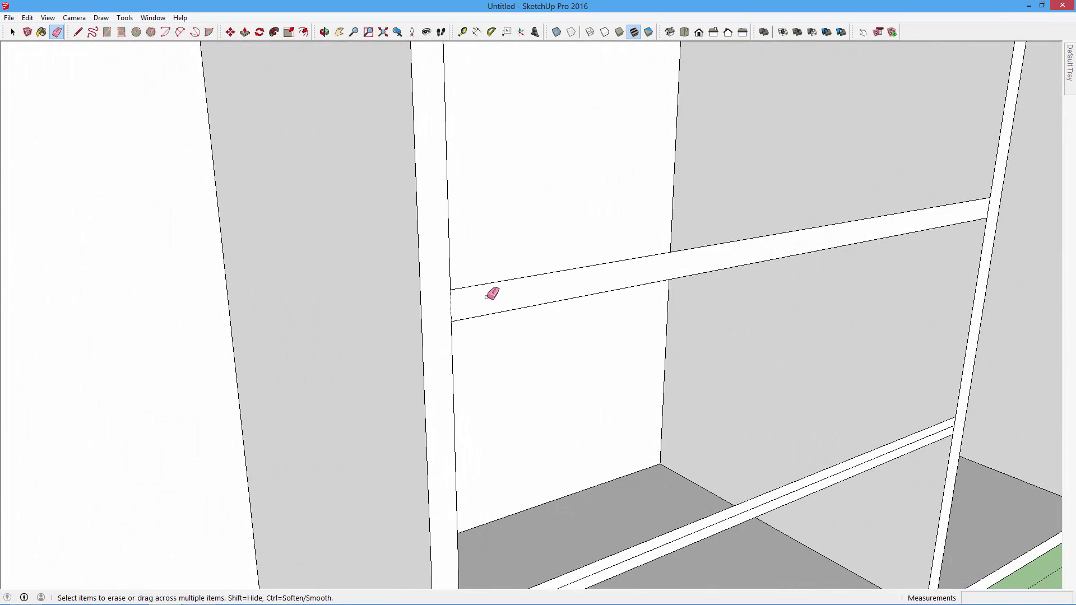
scroll(612, 307, "down", 2)
scroll(566, 468, "down", 2)
scroll(550, 365, "up", 4)
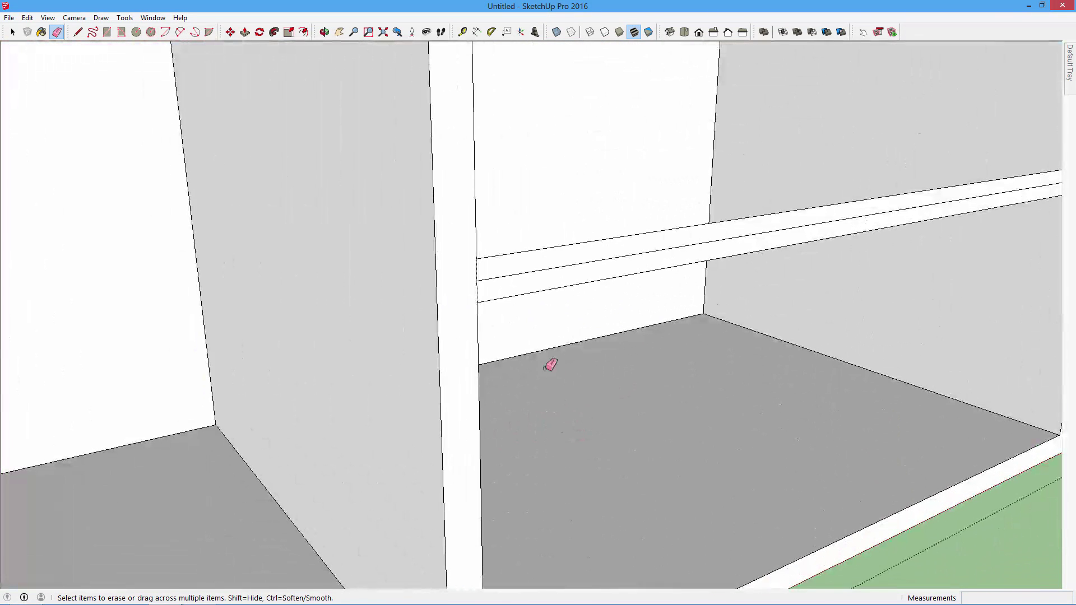
left_click(502, 280)
scroll(502, 280, "down", 1)
scroll(502, 281, "down", 2)
scroll(503, 278, "down", 2)
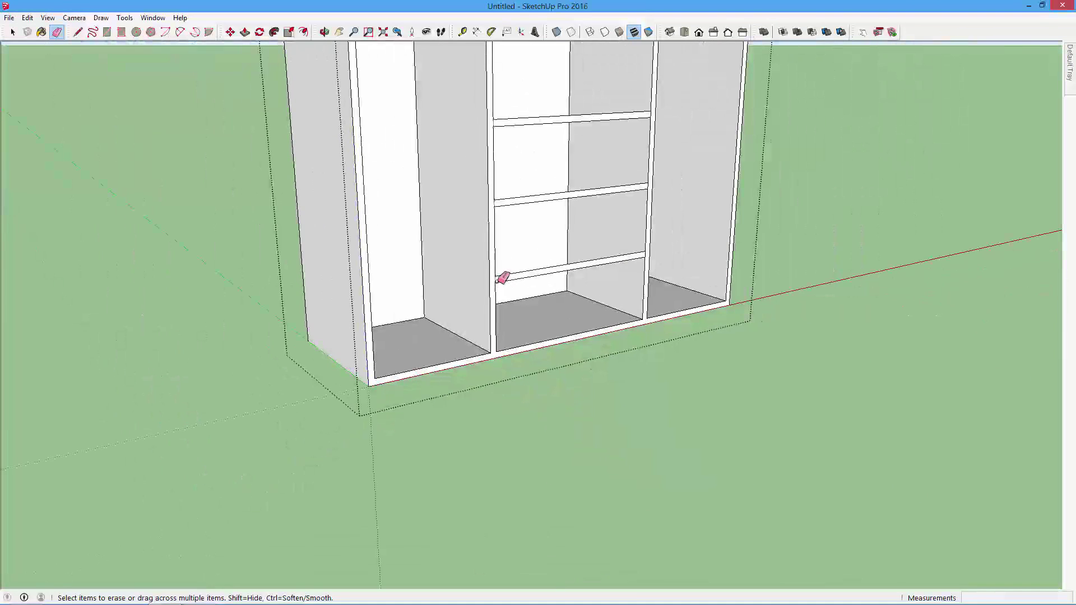
left_click(12, 32)
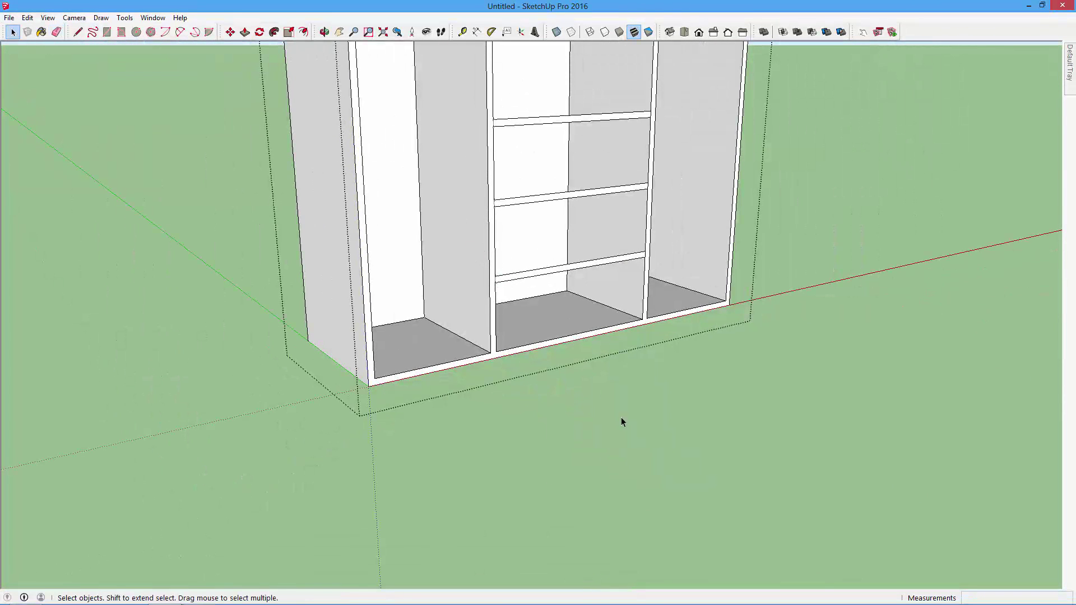
Step: Hide the cabinet using its right-click Hide command
left_click(622, 423)
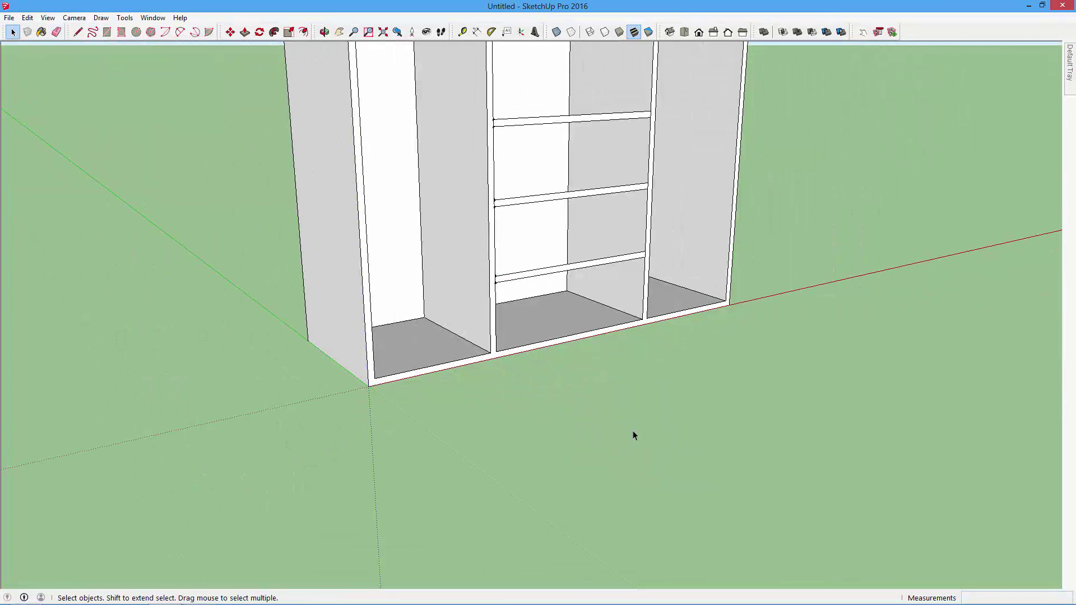
left_click(374, 220)
right_click(373, 217)
left_click(385, 244)
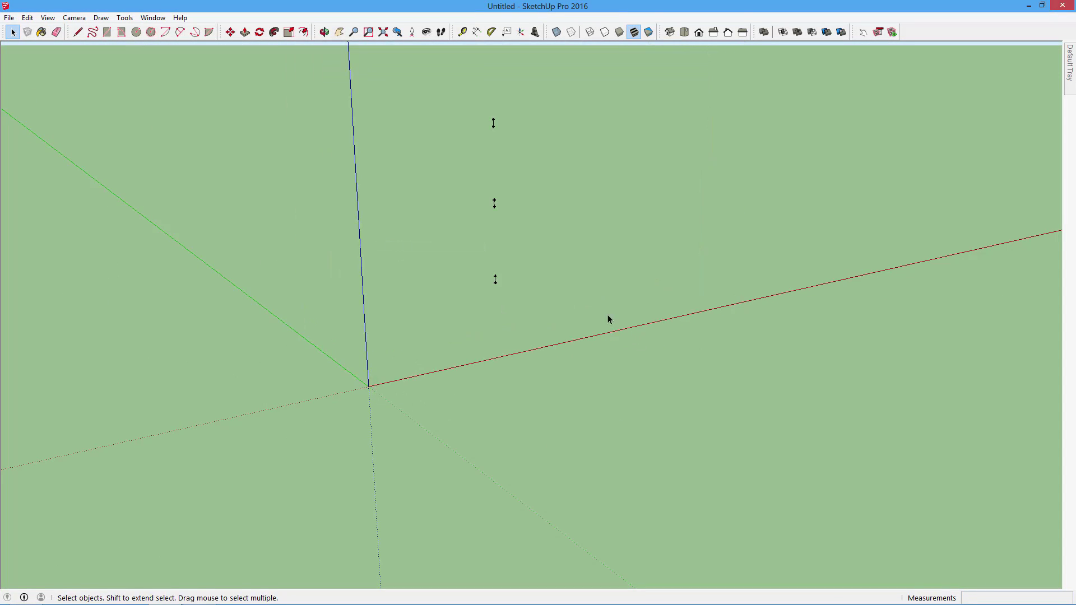
Step: Erase the small stray edge marks left floating outside the hidden cabinet
left_click(57, 32)
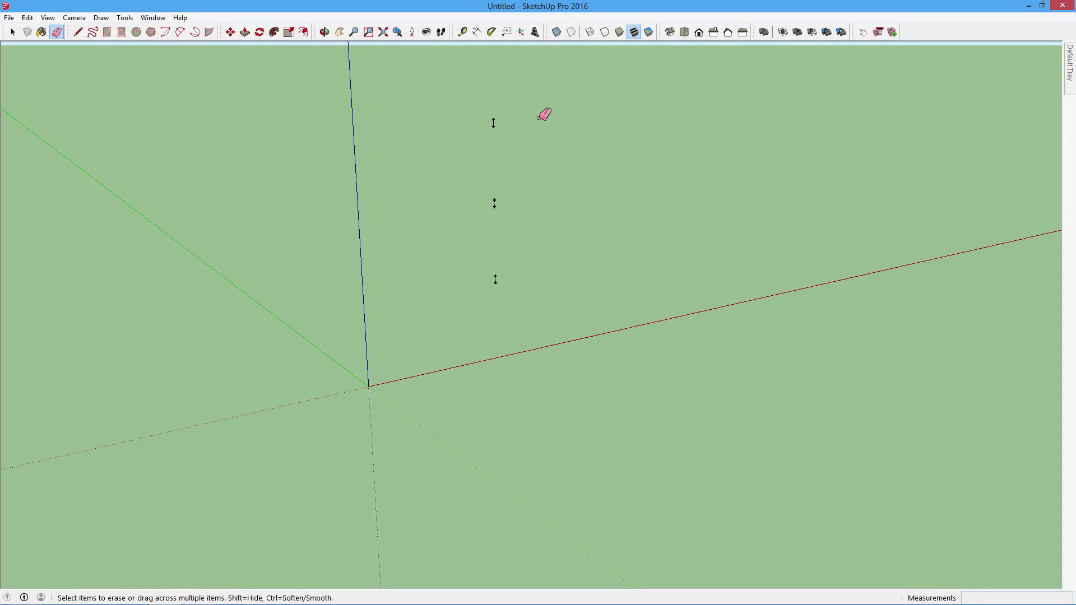
left_click(494, 119)
left_click(494, 203)
Step: Restore the cabinet with Edit > Unhide > Last and select it entirely
left_click(12, 32)
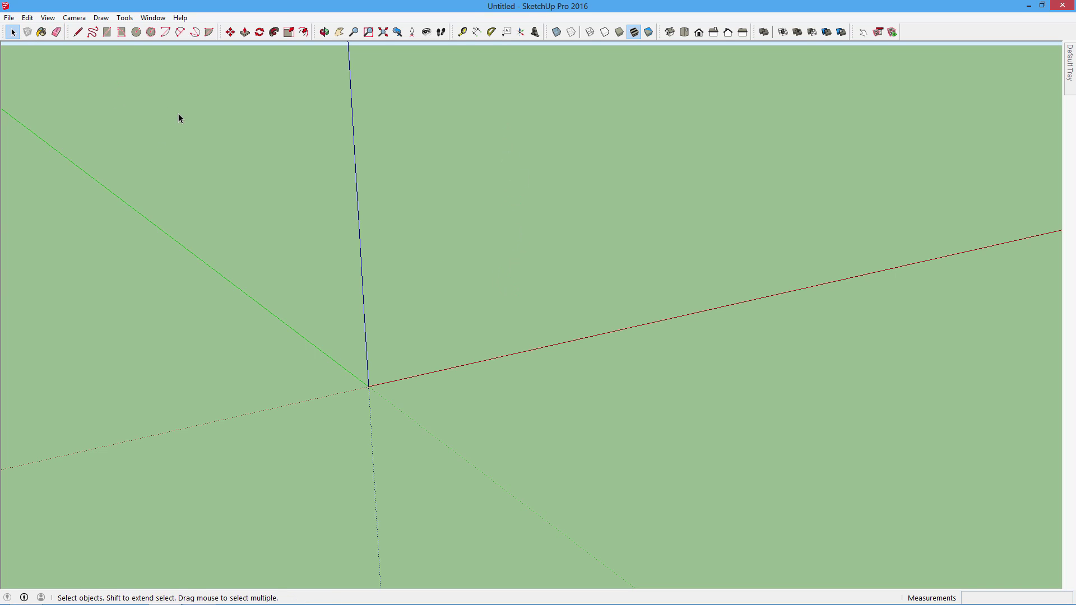
left_click(27, 17)
mouse_move(48, 178)
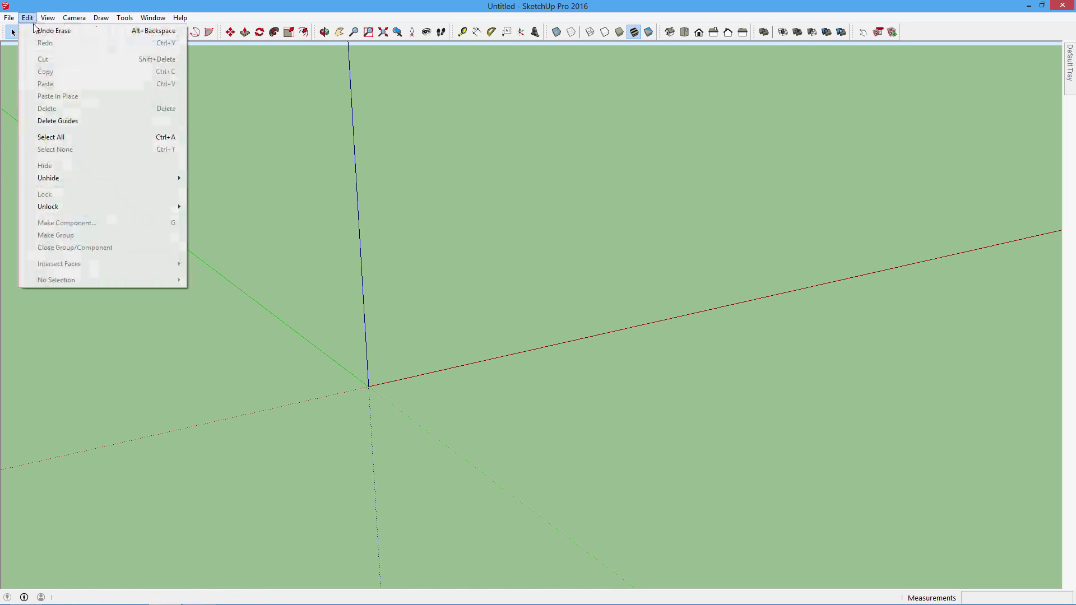
left_click(213, 190)
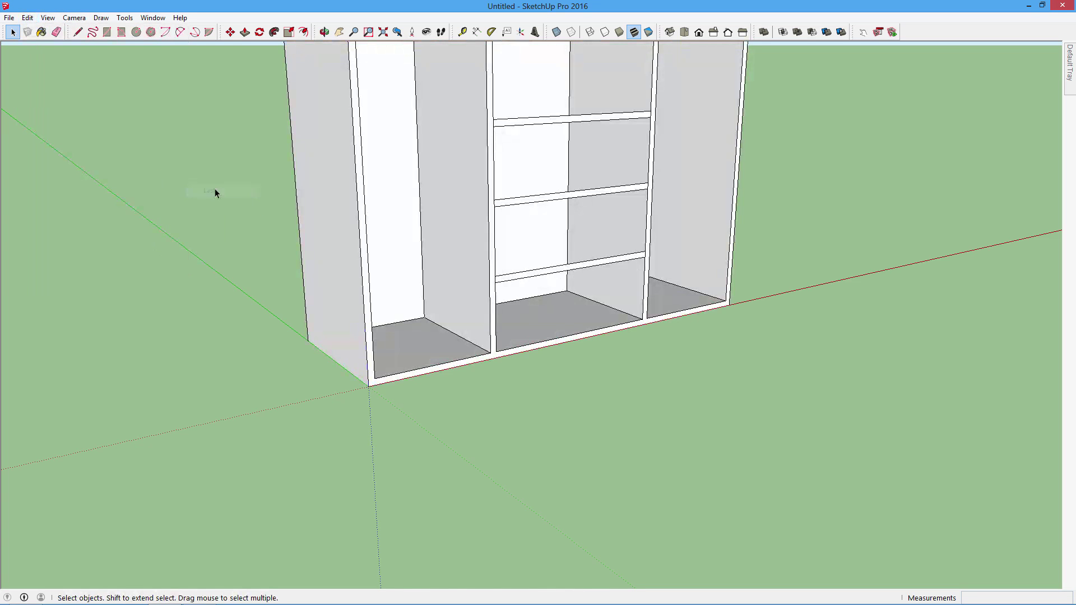
scroll(567, 348, "down", 2)
scroll(648, 359, "down", 3)
scroll(727, 277, "up", 3)
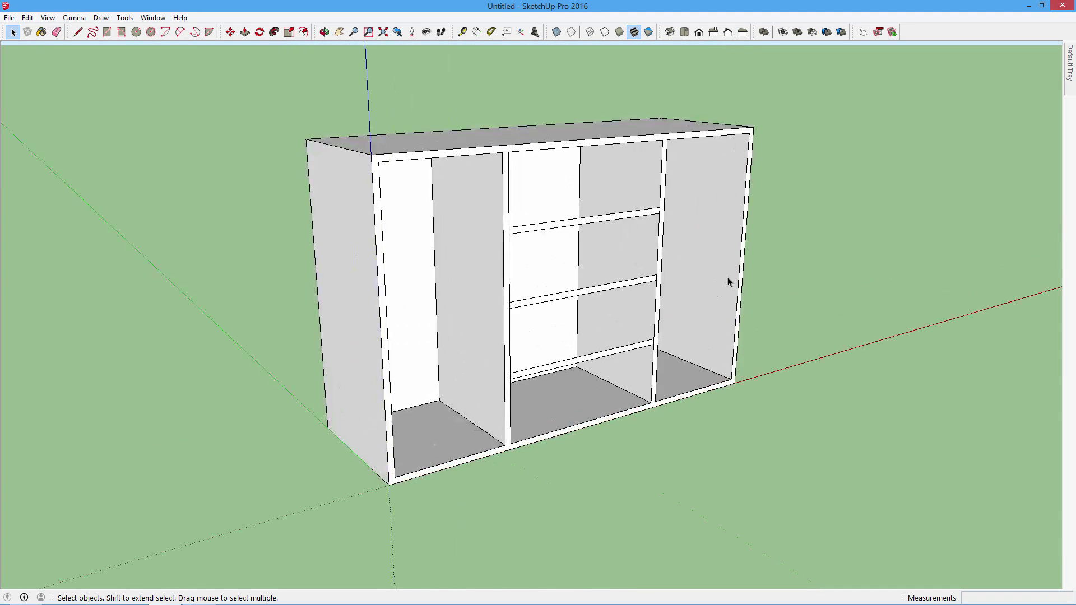
scroll(805, 330, "down", 2)
scroll(426, 393, "down", 2)
scroll(634, 261, "up", 4)
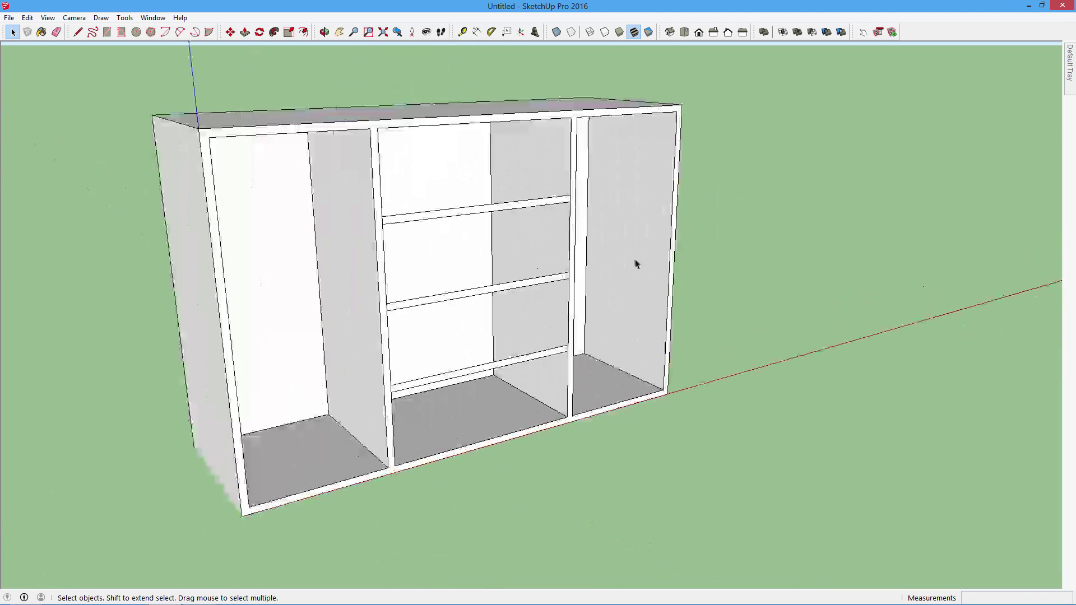
triple_click(599, 206)
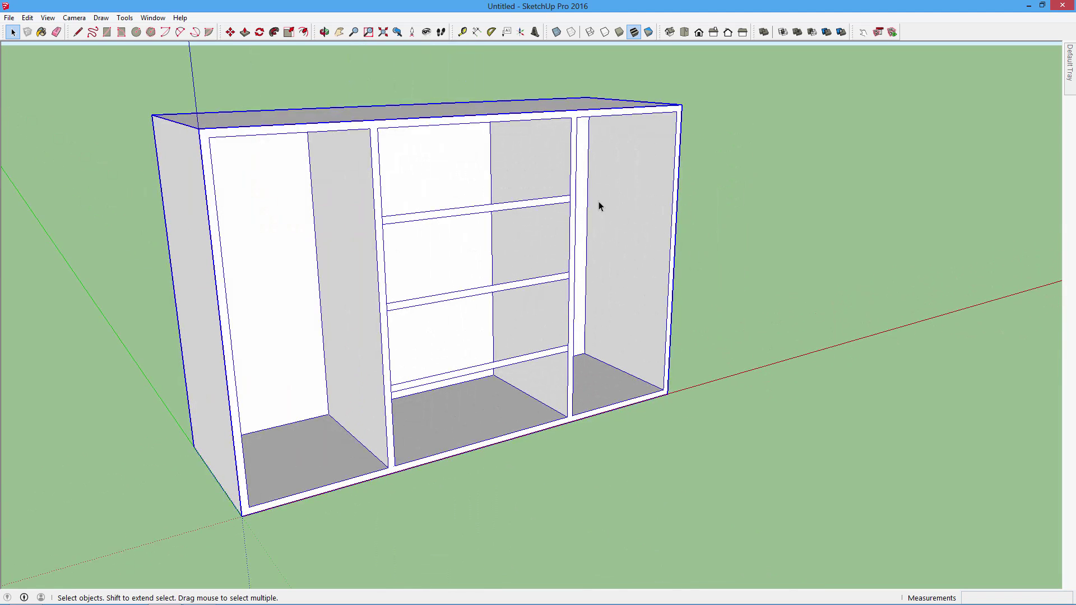
Step: Orbit to view the cabinet from above right and reselect the whole cabinet
left_click(324, 32)
mouse_move(319, 339)
left_mouse_down()
mouse_move(461, 338)
mouse_move(497, 214)
left_mouse_up()
scroll(497, 213, "up", 3)
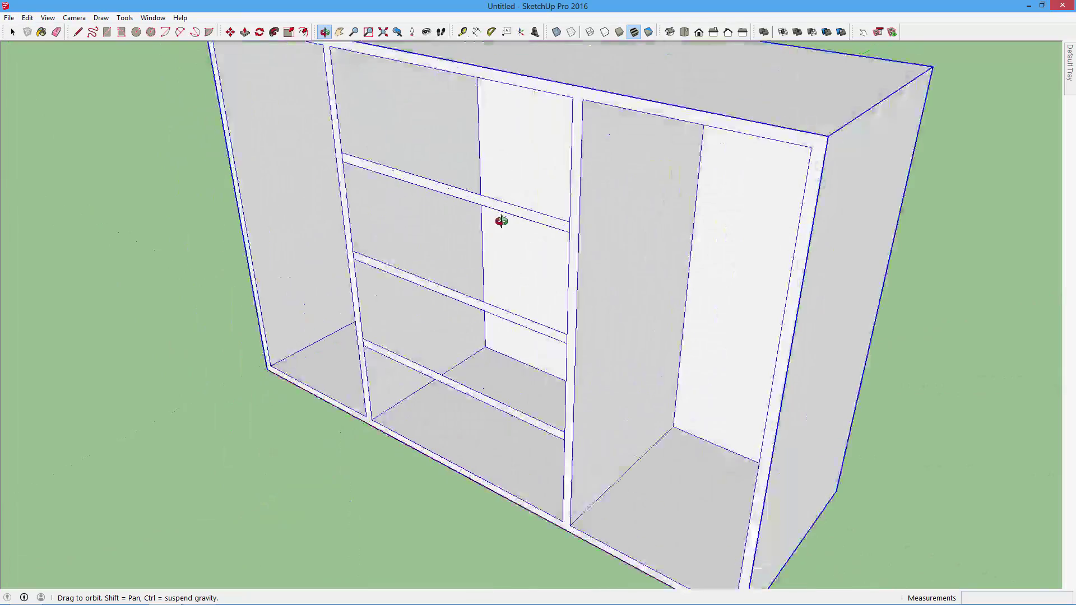
left_click(13, 32)
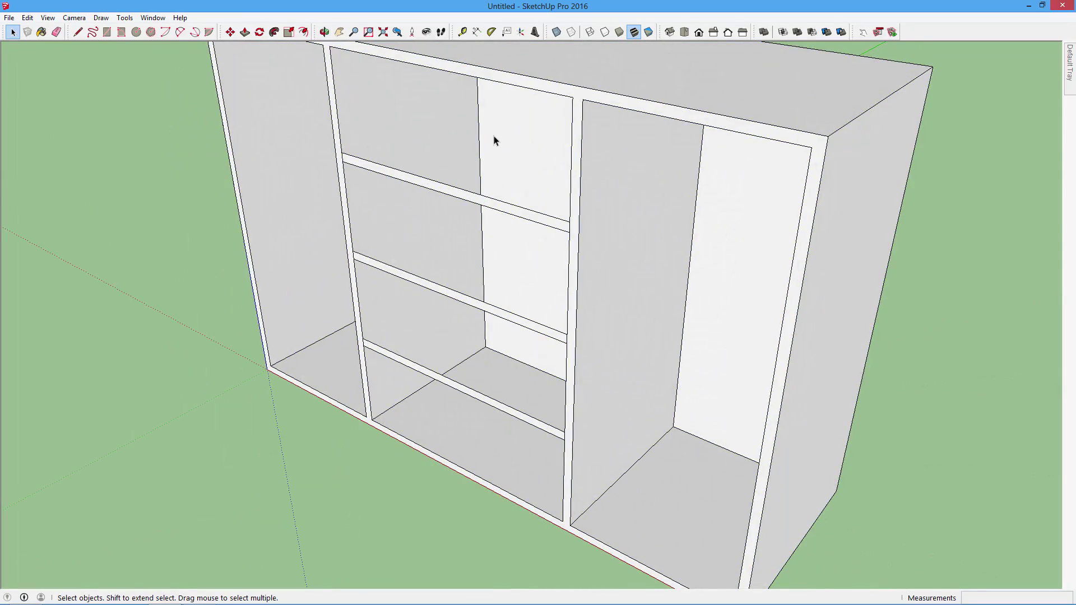
triple_click(493, 136)
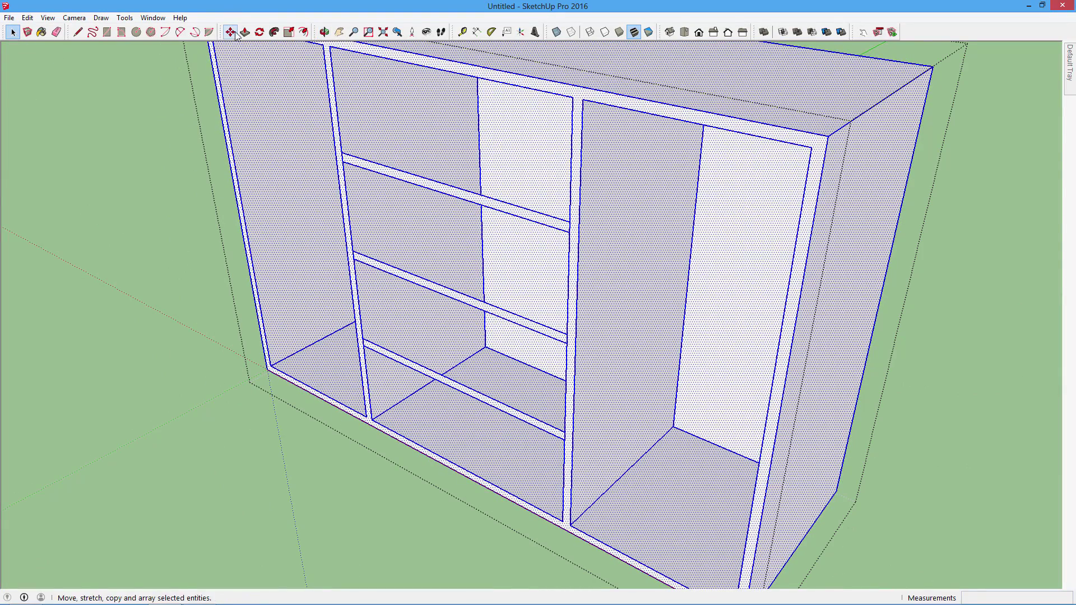
Step: Push/pull the top, middle and lower shelves forward to 1'10" deep
left_click(245, 32)
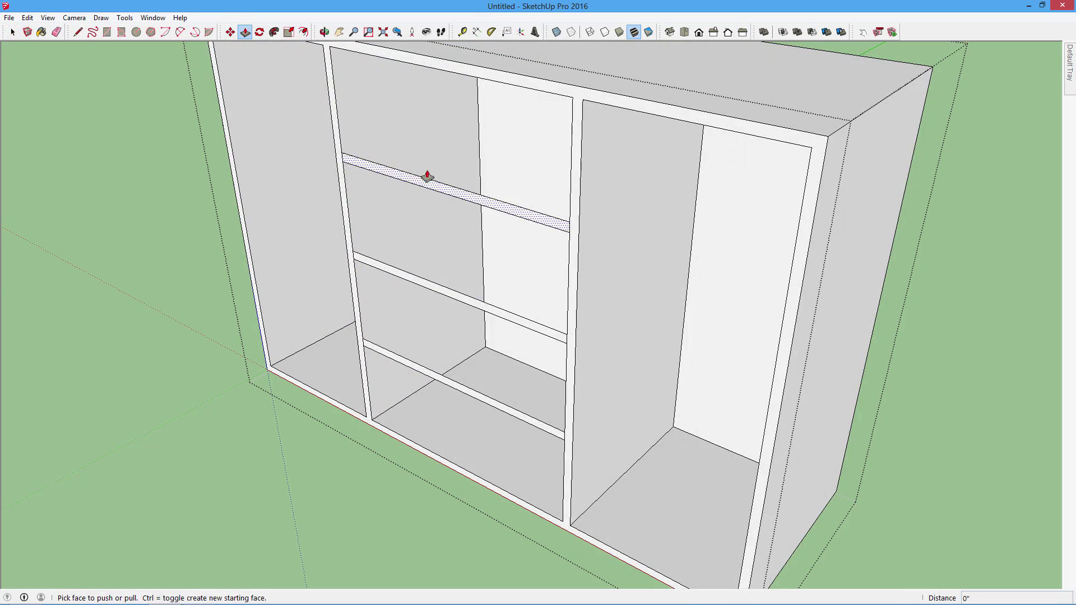
left_click(426, 179)
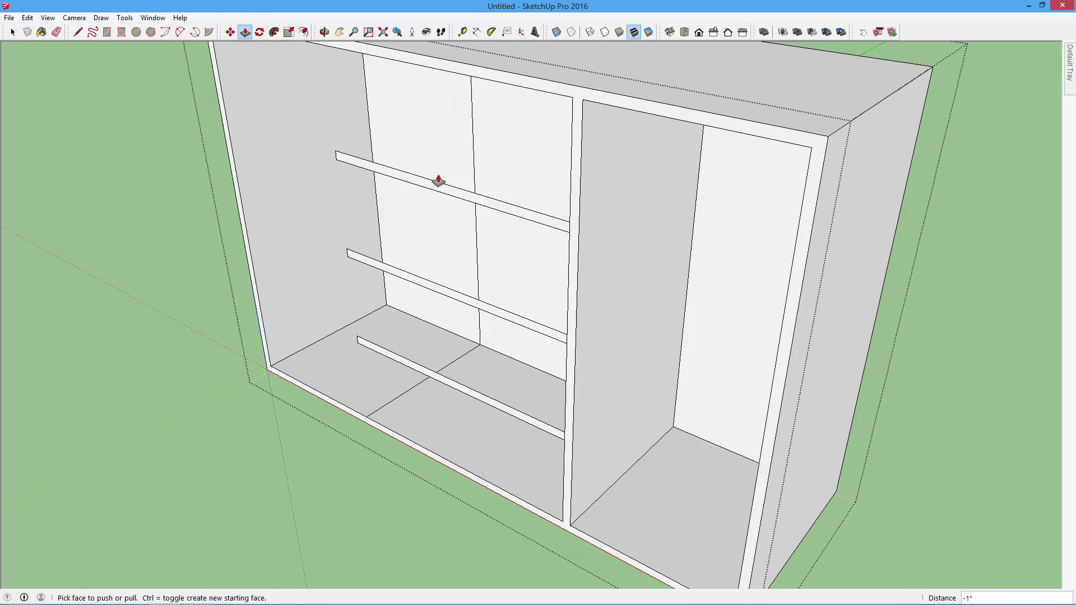
scroll(430, 186, "up", 3)
left_click(432, 185)
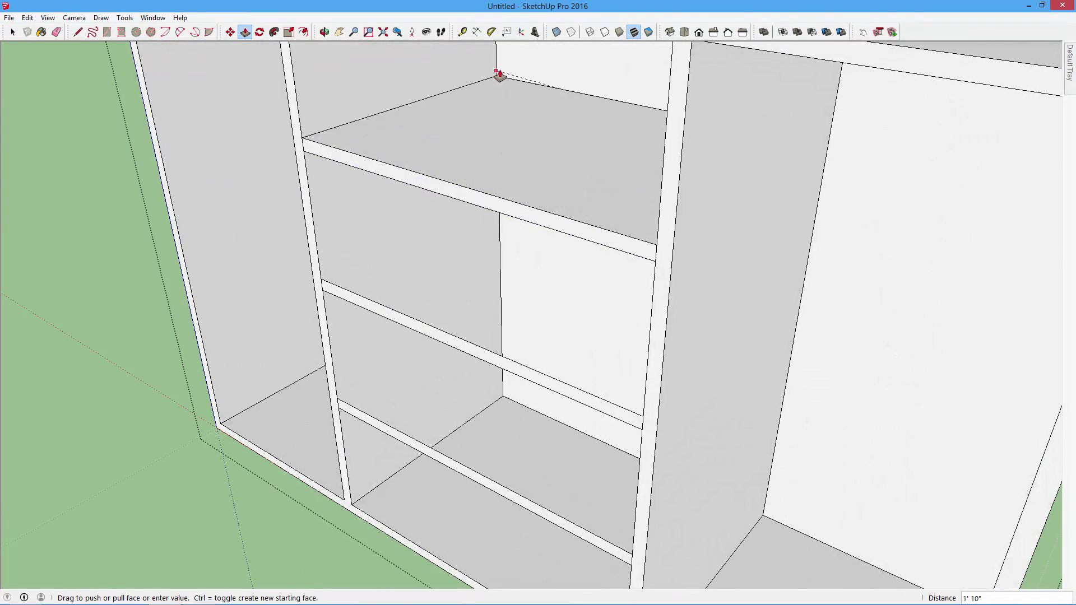
left_click(499, 75)
left_click(411, 332)
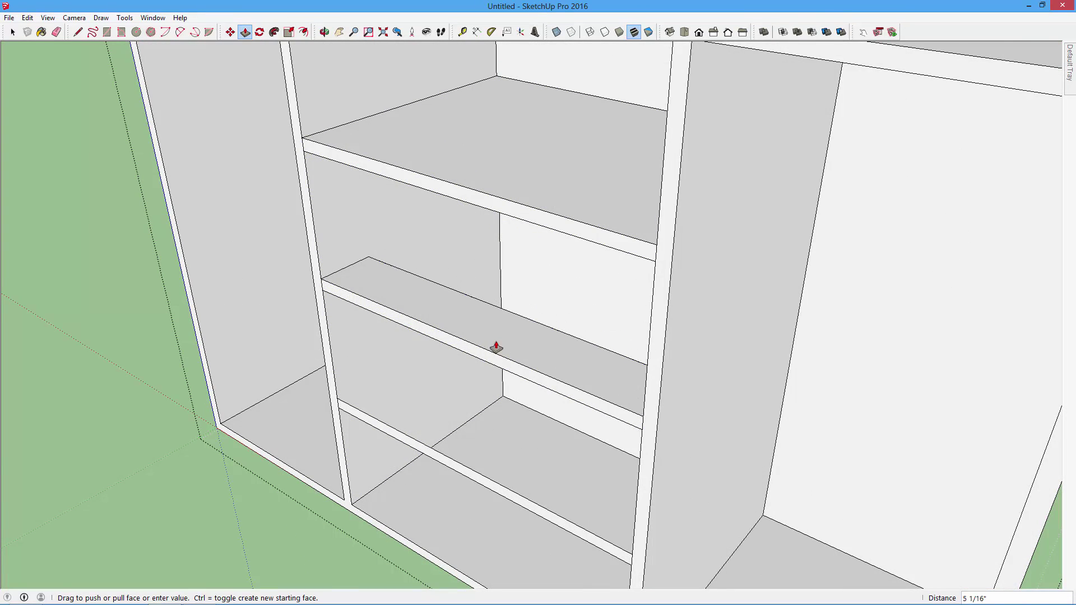
scroll(496, 348, "down", 3)
left_click(511, 158)
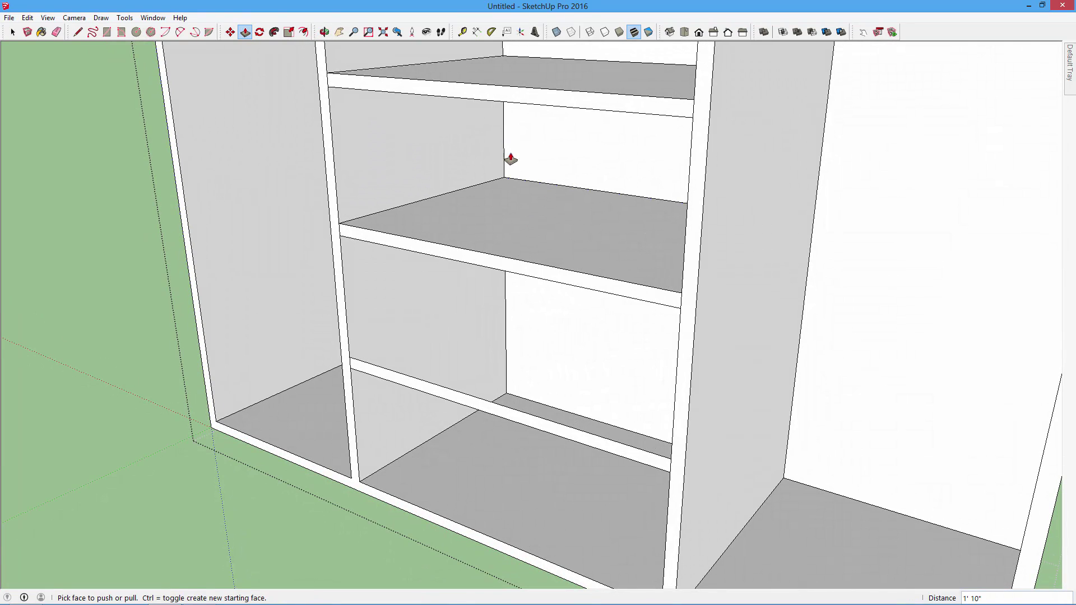
left_click(459, 392)
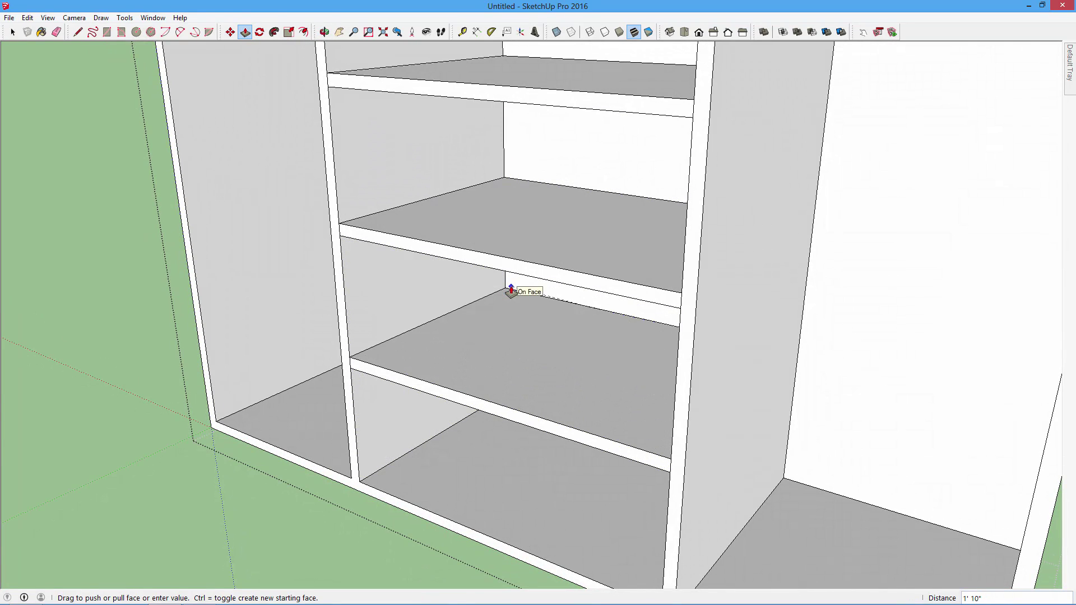
left_click(507, 291)
scroll(355, 307, "down", 5)
left_click(13, 32)
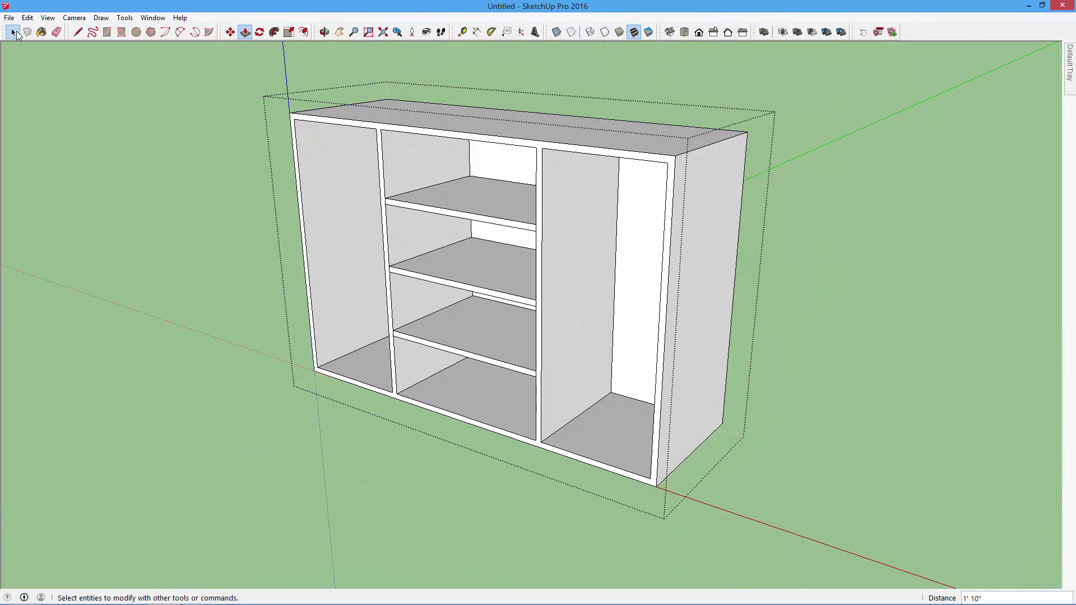
Step: Orbit the view to face the cabinet's open front and clear the selection
left_click(331, 393)
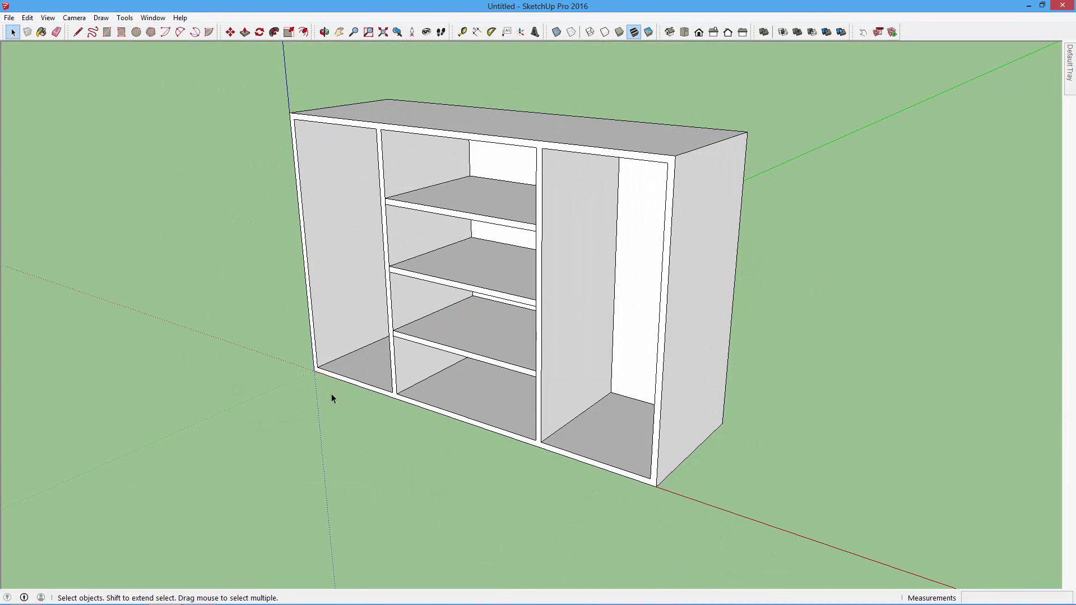
scroll(264, 393, "down", 3)
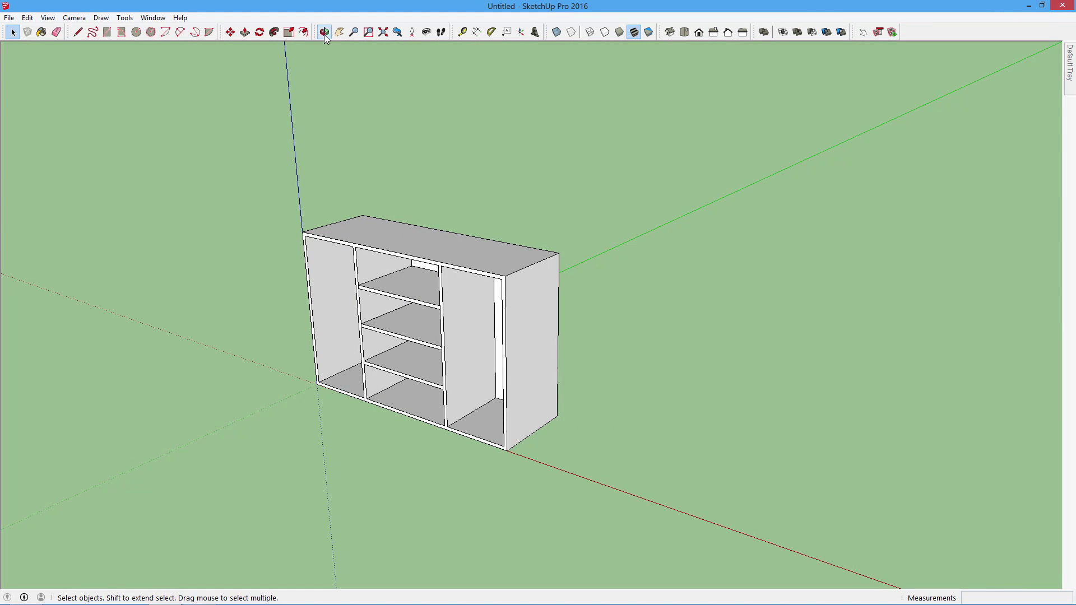
left_click(325, 32)
mouse_move(619, 432)
left_mouse_down()
mouse_move(695, 348)
mouse_move(569, 471)
mouse_move(259, 244)
left_mouse_up()
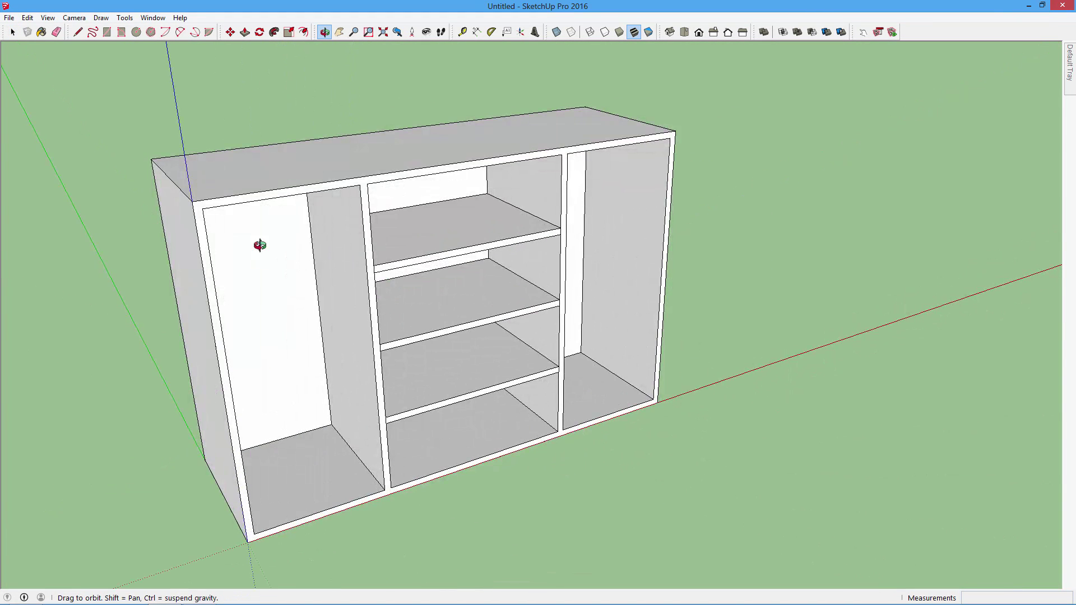
left_click(13, 32)
left_click(413, 196)
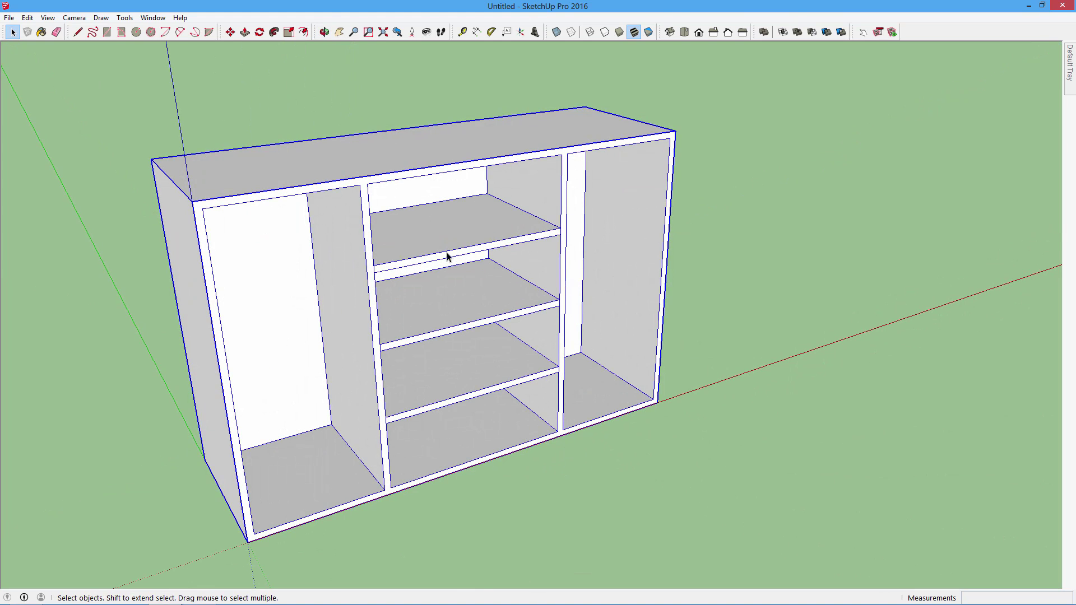
left_click(736, 229)
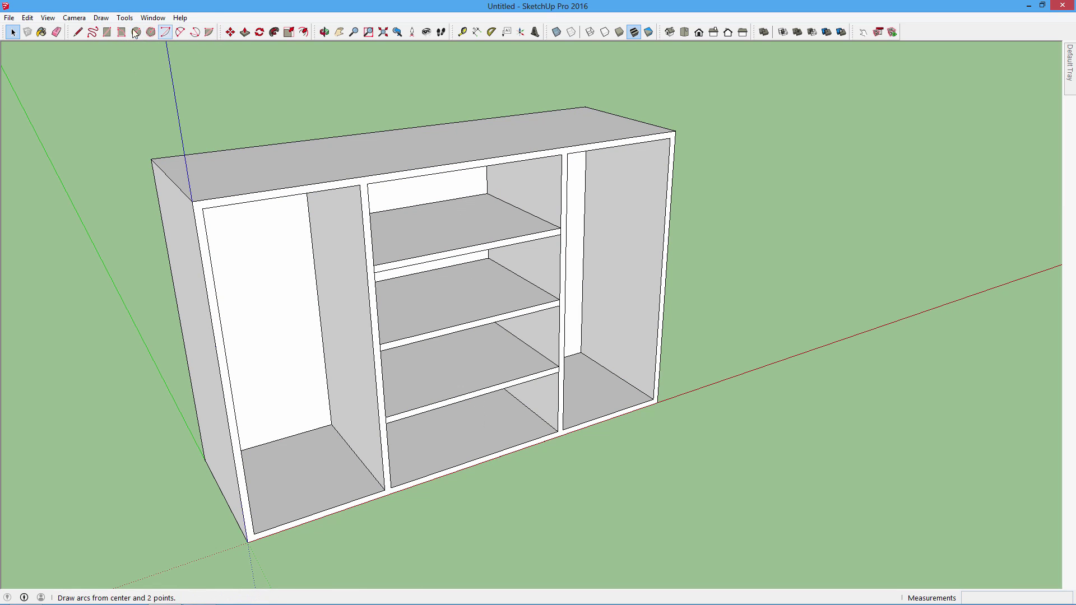
Step: Draw a rectangle over the top middle opening and pull it out 1/2"
left_click(106, 32)
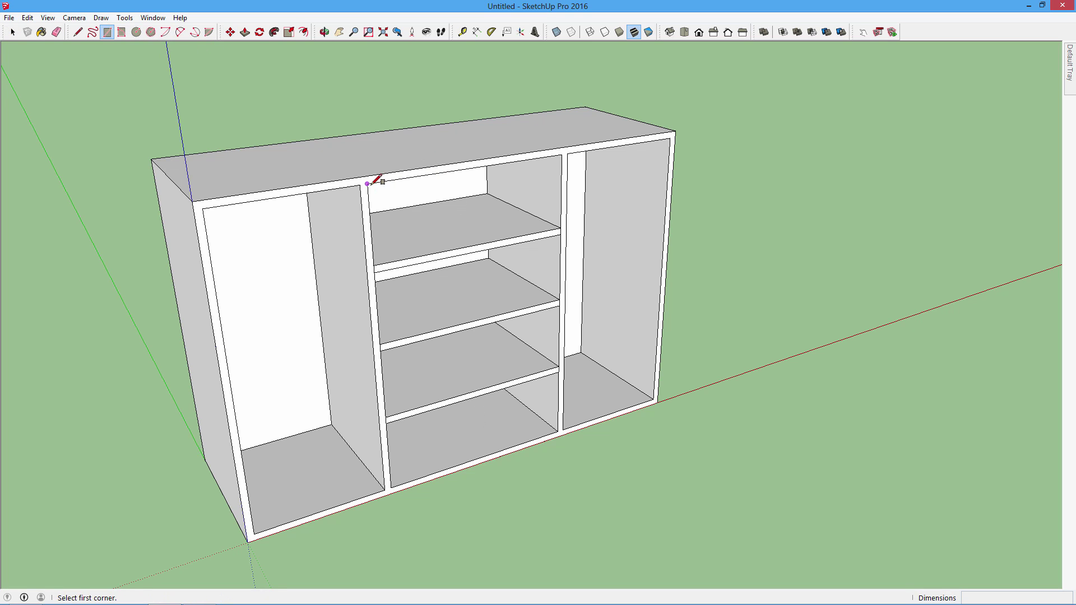
left_click(367, 184)
left_click(561, 228)
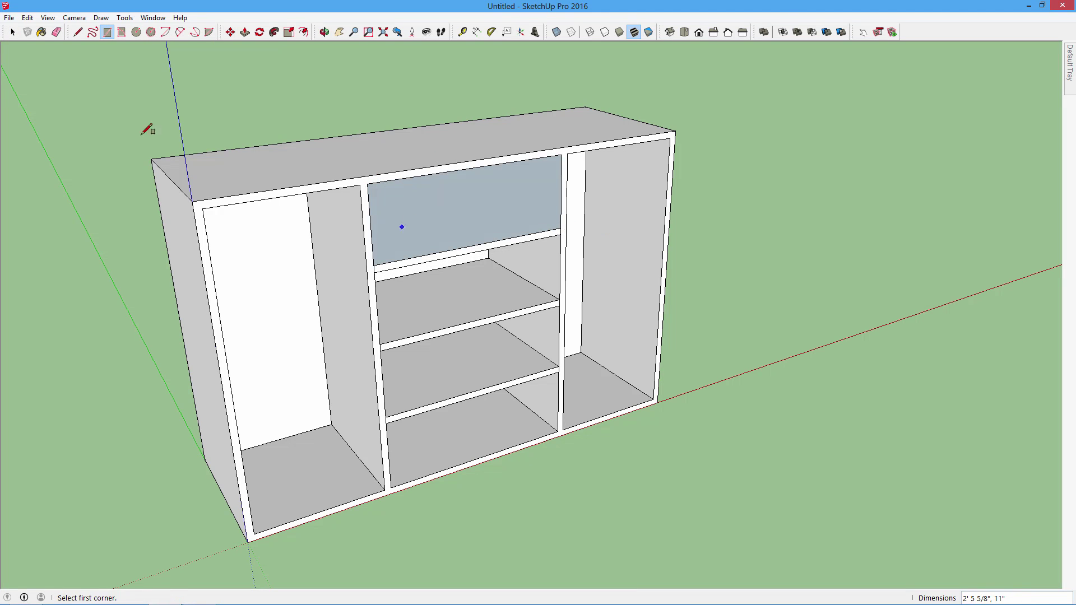
left_click(245, 32)
left_click(459, 226)
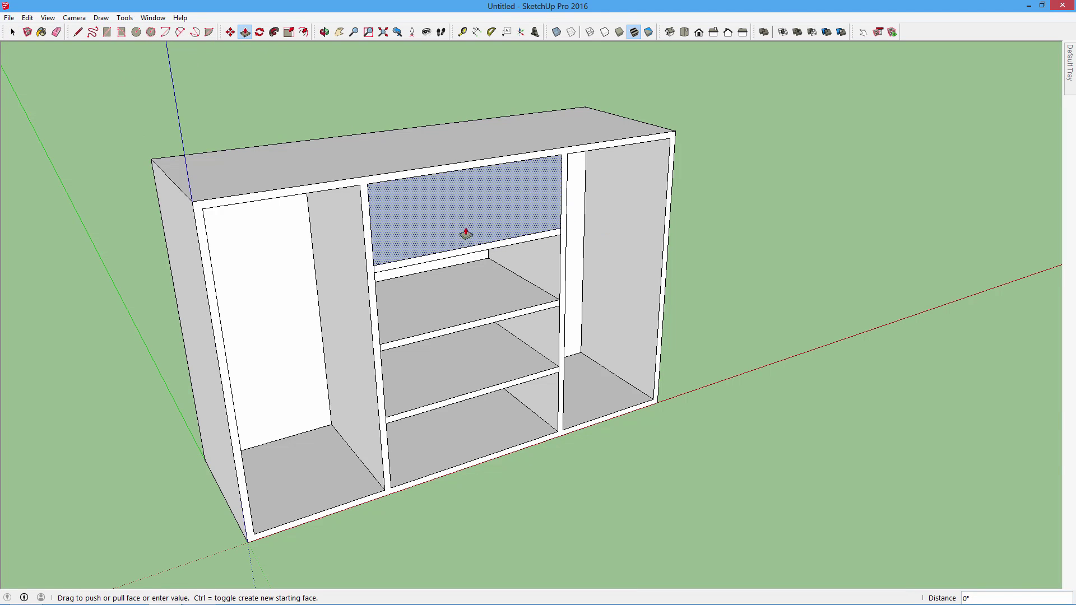
type("1/2")
key("Return")
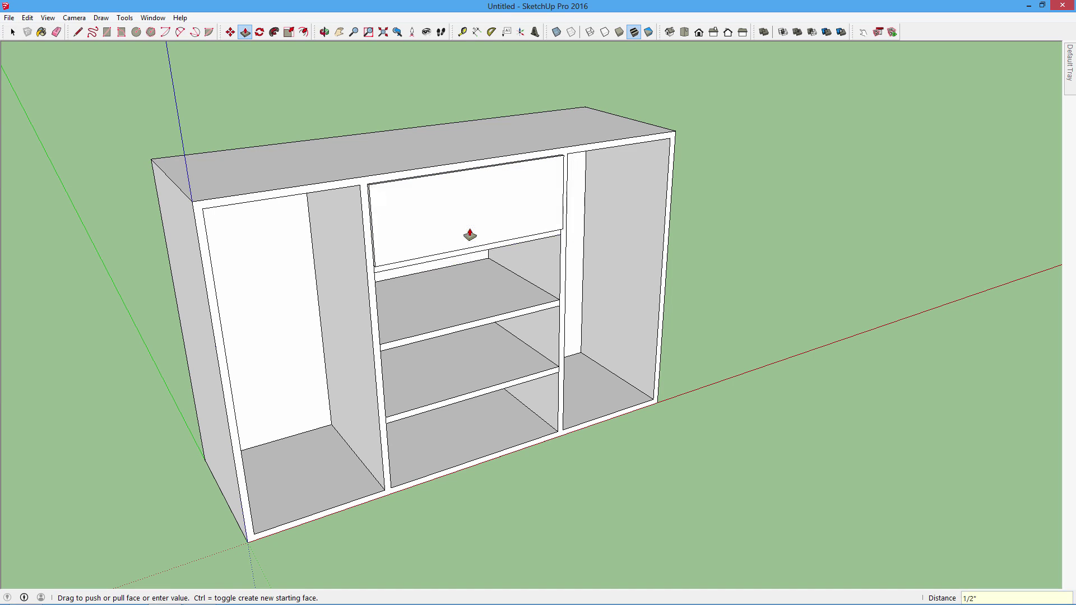
Step: Make the 1/2" drawer front into its own group
key("space")
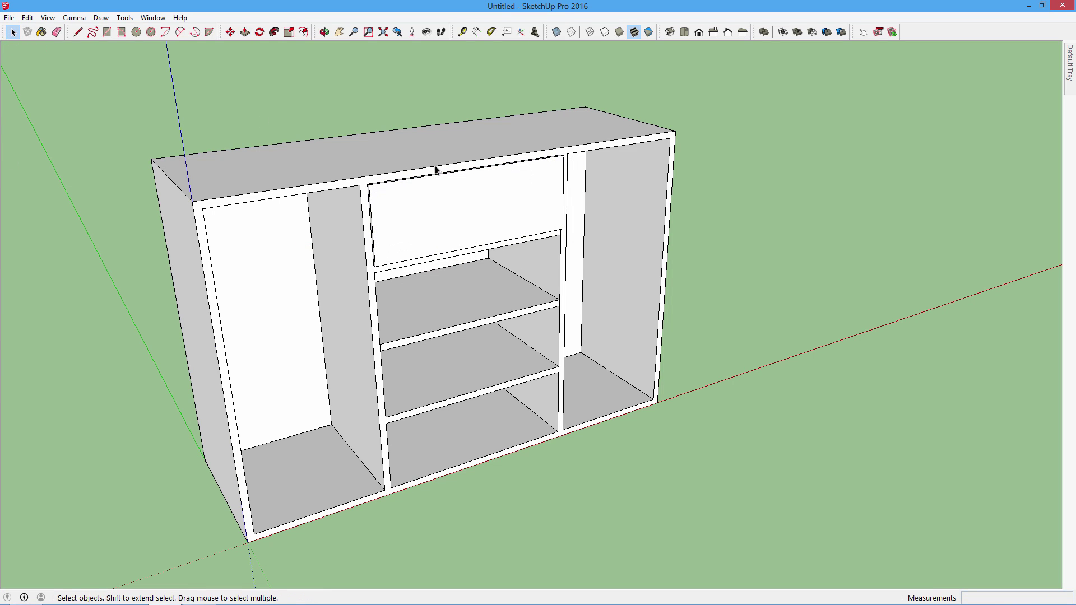
left_click(417, 202)
double_click(417, 203)
right_click(417, 203)
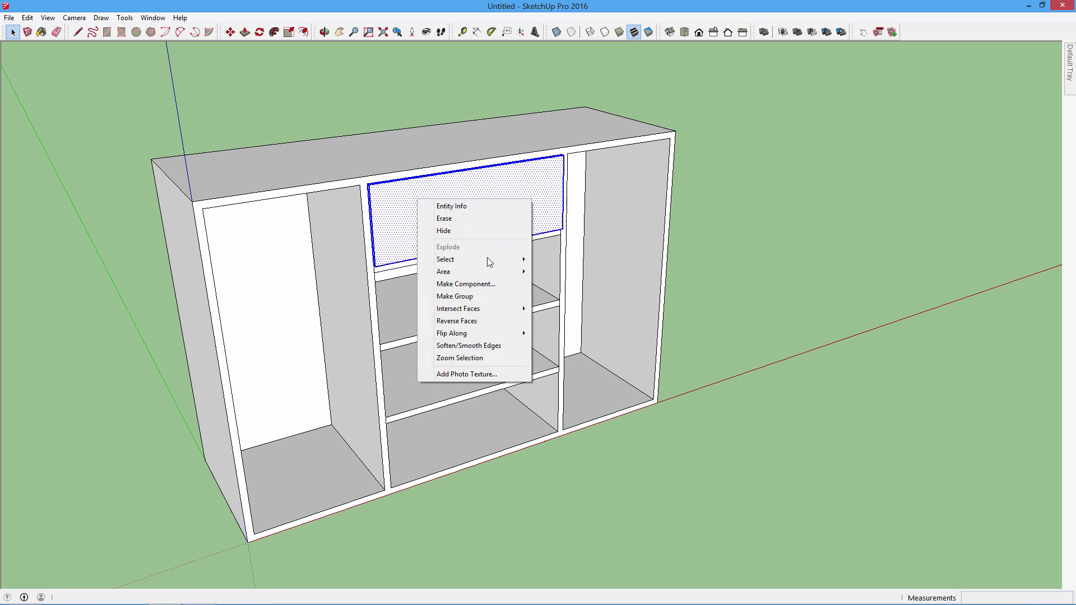
left_click(476, 296)
left_click(120, 142)
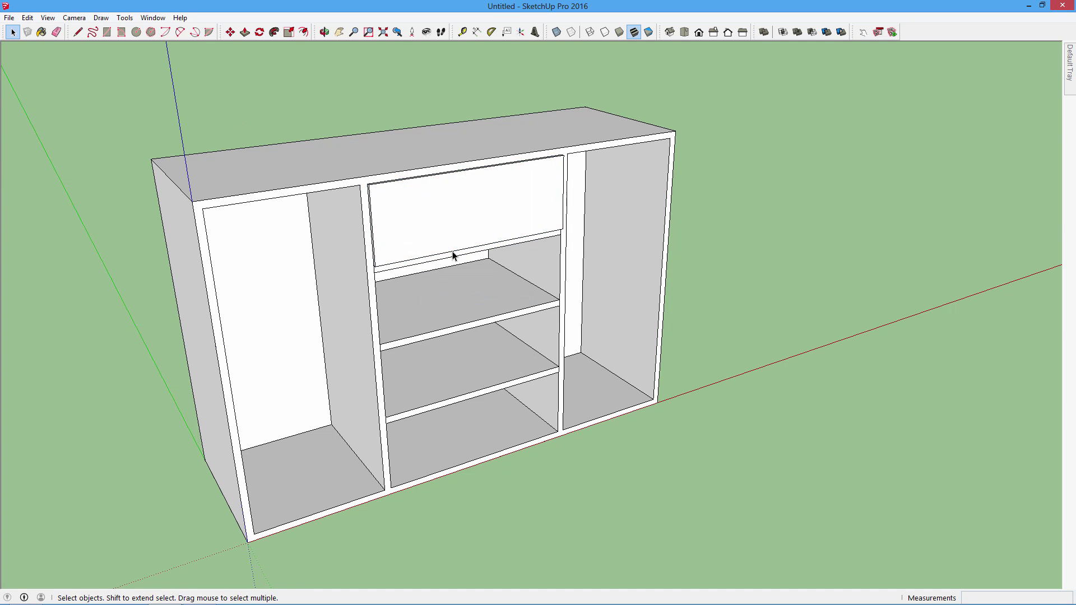
left_click(418, 233)
scroll(392, 235, "up", 2)
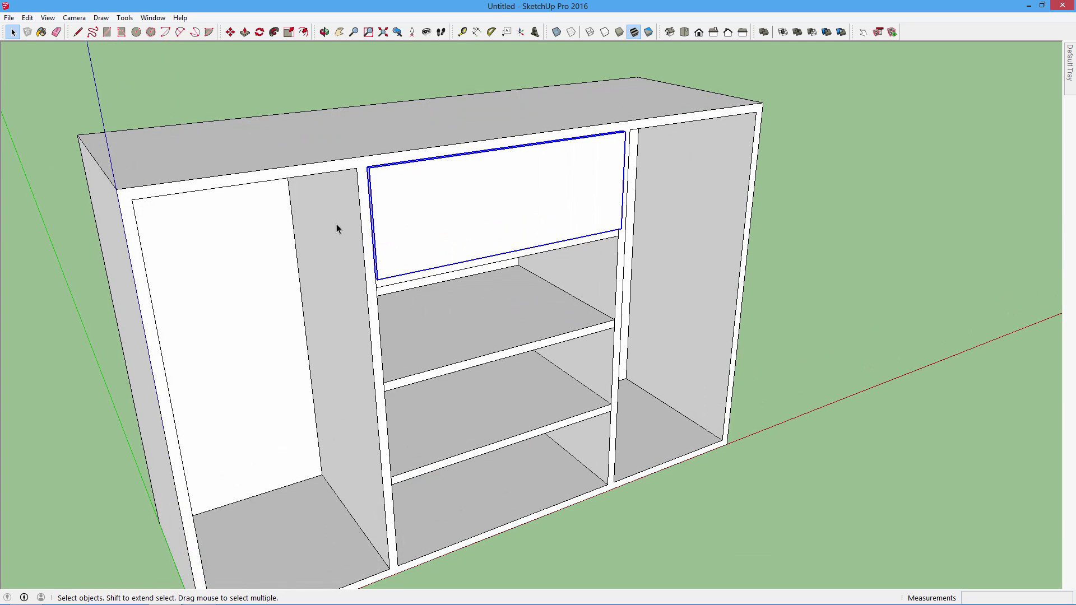
Step: Move the drawer front so it sits in the middle bay's top opening
key("m")
left_click(367, 315)
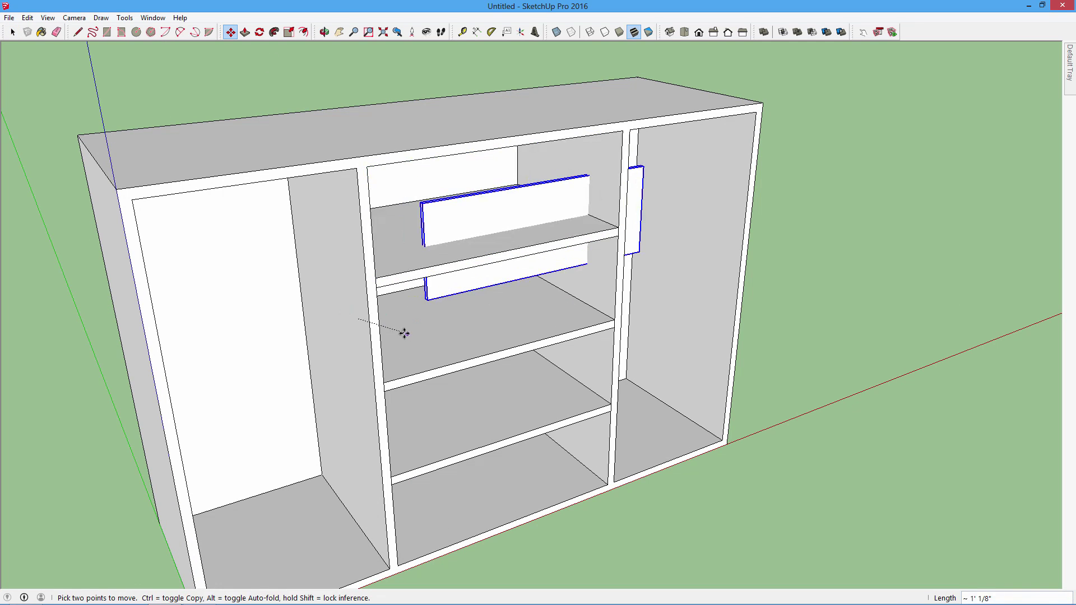
left_click(395, 290)
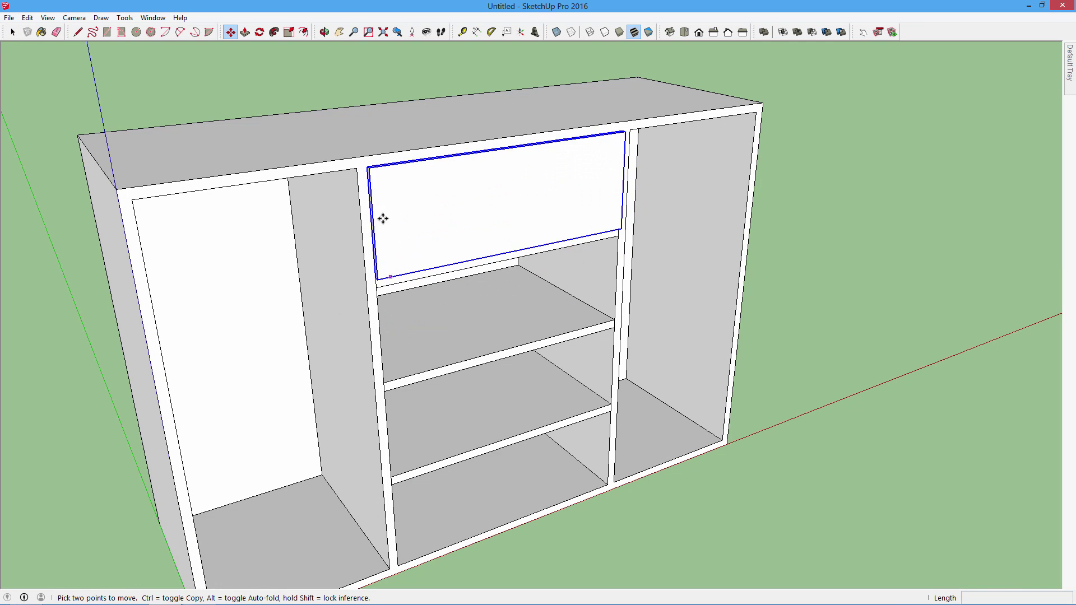
left_click(325, 32)
scroll(504, 272, "up", 3)
scroll(397, 265, "up", 3)
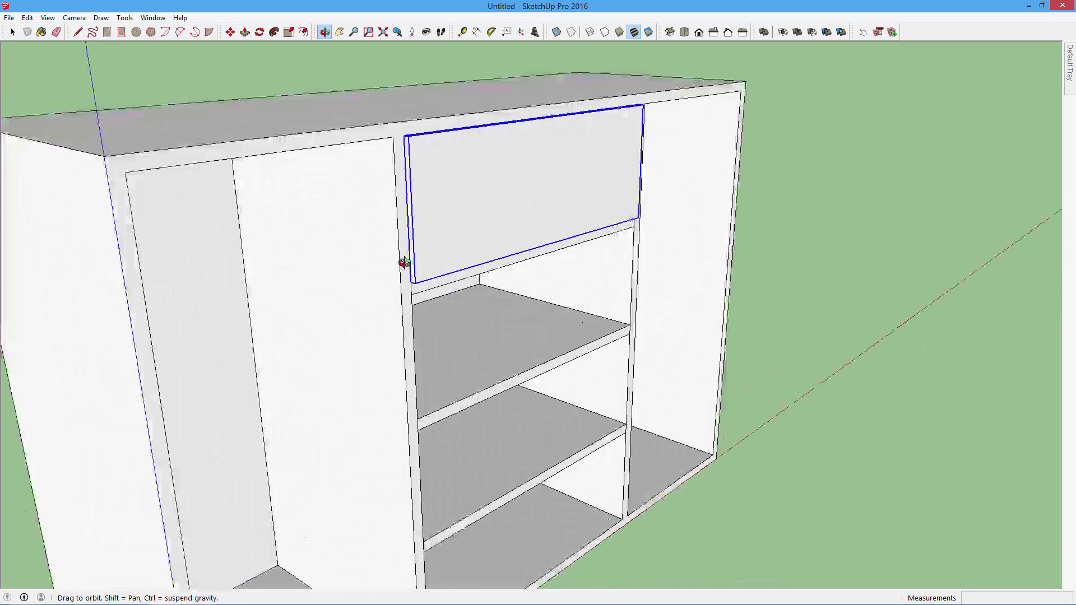
scroll(397, 264, "up", 2)
Step: Ctrl-copy the drawer front down 11 1/2" repeatedly to fill the three lower openings
left_click(231, 31)
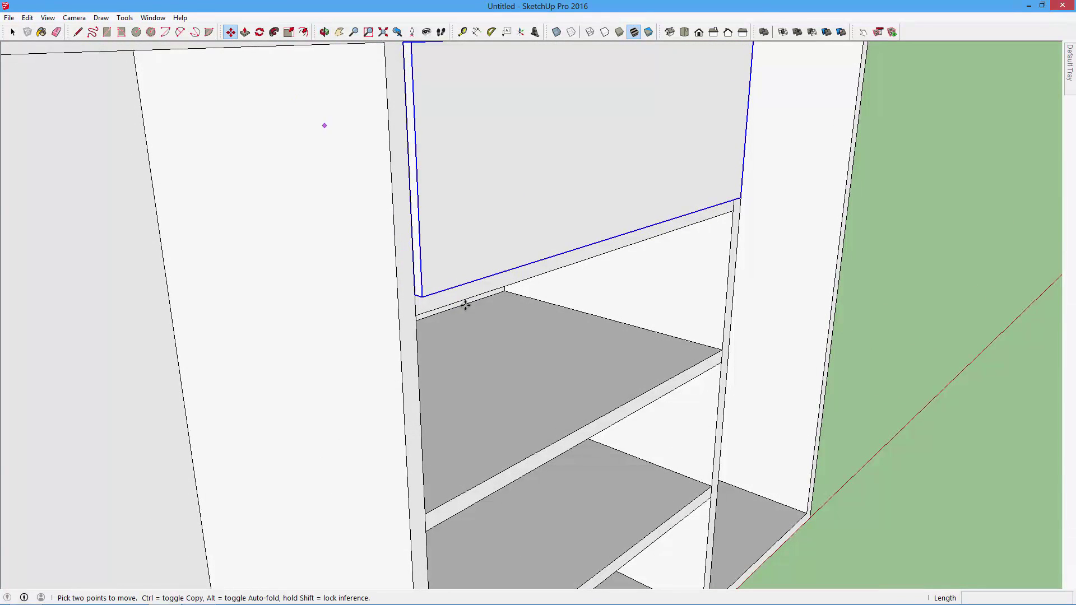
left_click(415, 298)
key("ctrl")
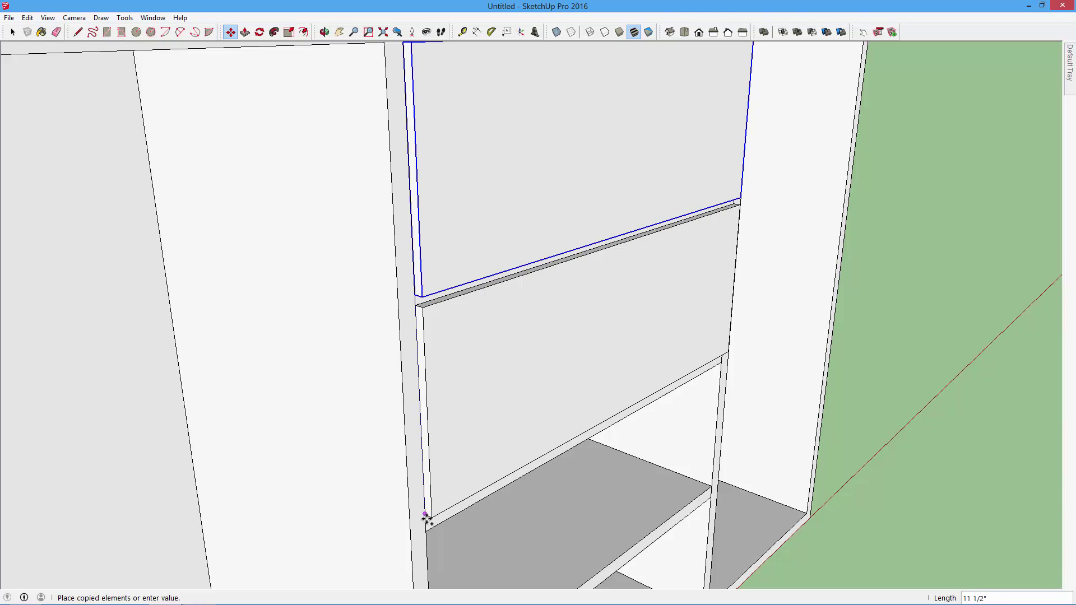
left_click(425, 519)
scroll(458, 286, "down", 5)
scroll(510, 493, "up", 3)
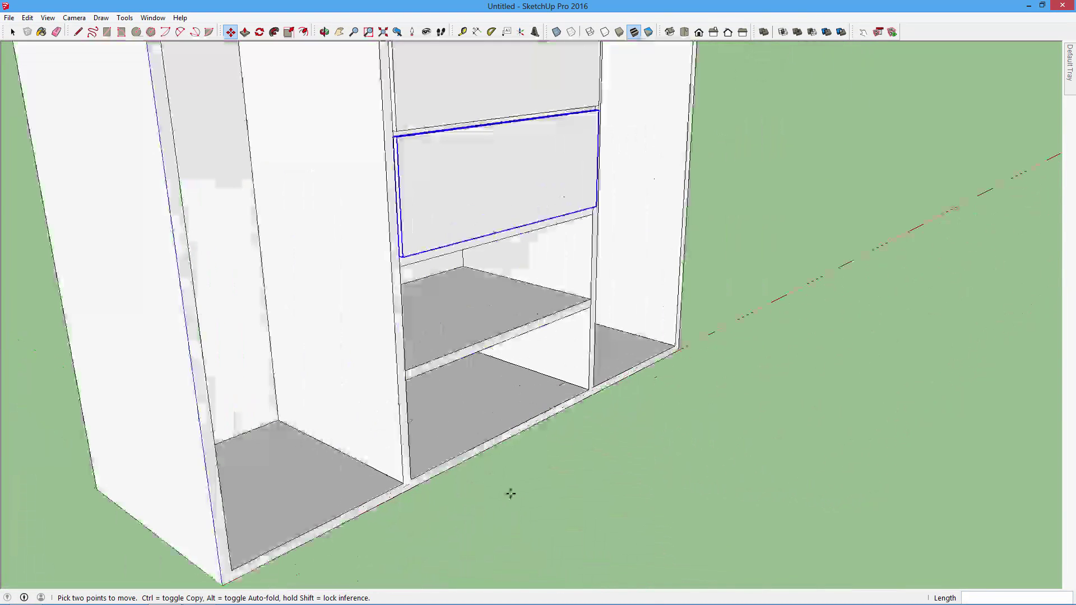
scroll(440, 419, "up", 2)
left_click(345, 118)
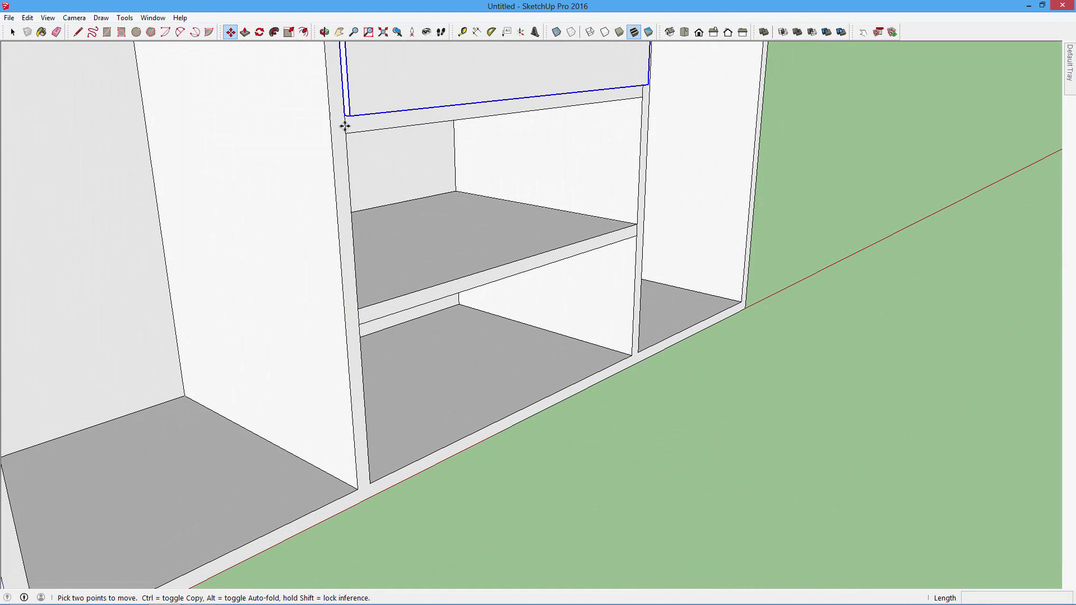
left_click(360, 310, "ctrl")
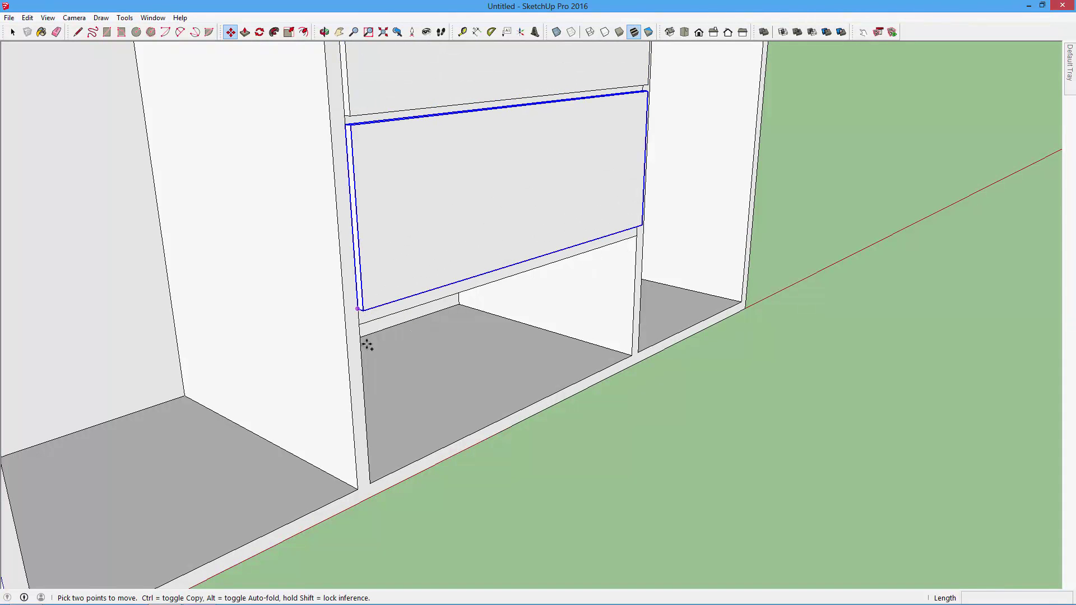
left_click(371, 478)
scroll(564, 367, "down", 4)
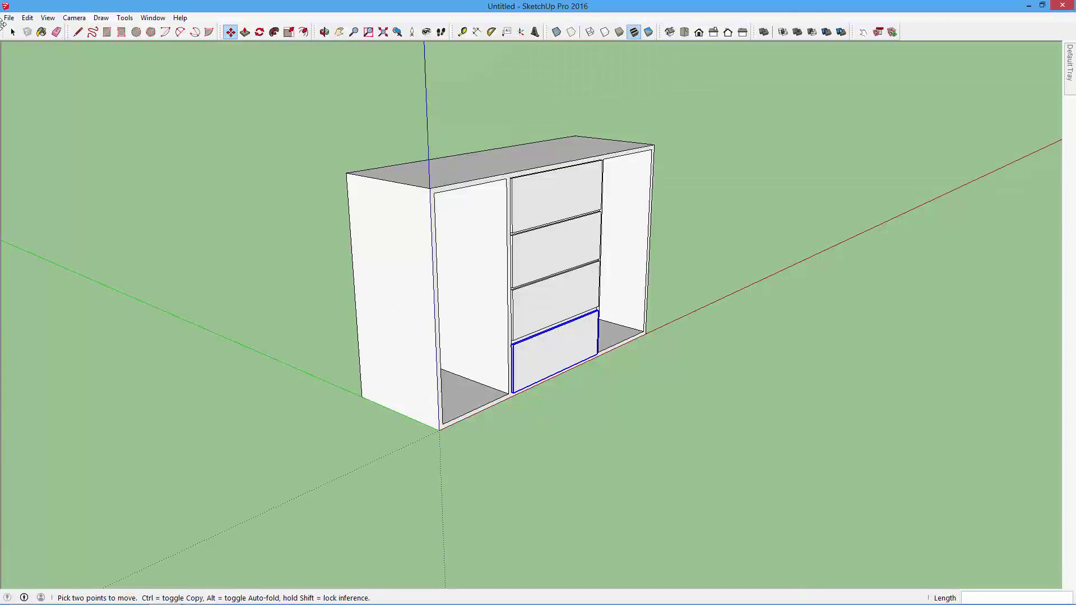
left_click(12, 31)
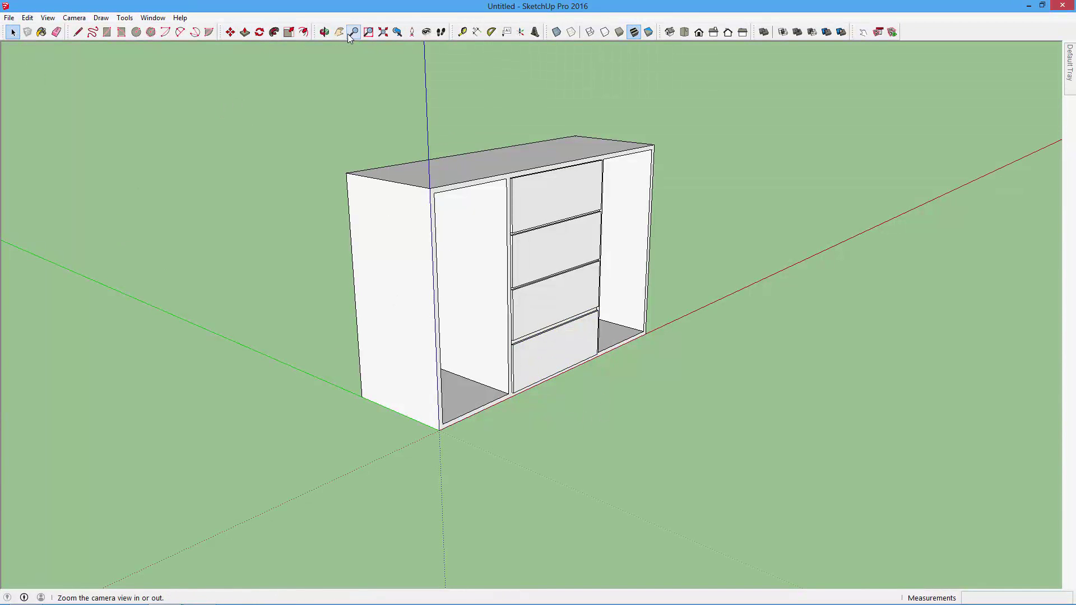
Step: Restore the two tall doors with Edit > Unhide > All
left_click(325, 32)
mouse_move(397, 416)
left_mouse_down()
mouse_move(262, 413)
mouse_move(711, 469)
mouse_move(632, 446)
mouse_move(47, 55)
left_mouse_up()
left_click(29, 18)
mouse_move(49, 178)
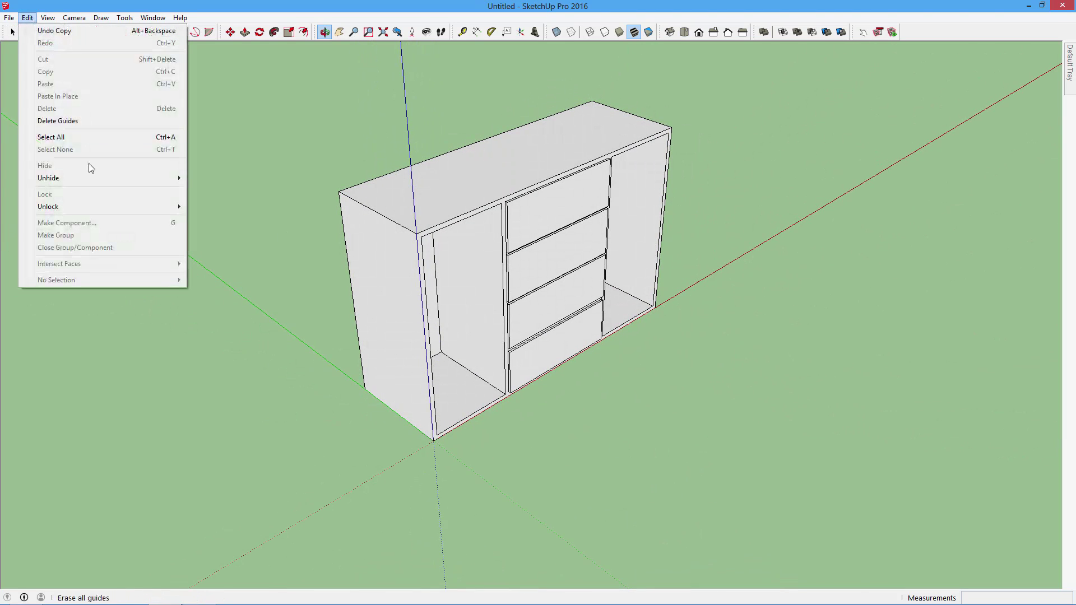
left_click(196, 203)
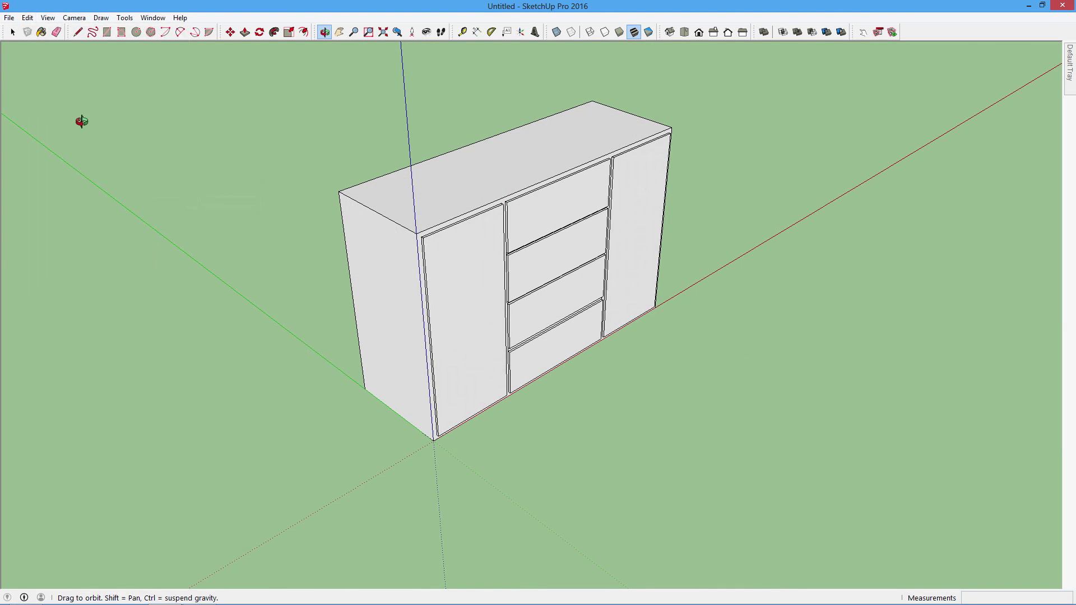
left_click(13, 32)
Step: Orbit slightly to review the finished cabinet with doors and four drawers
scroll(586, 268, "up", 2)
scroll(586, 268, "down", 2)
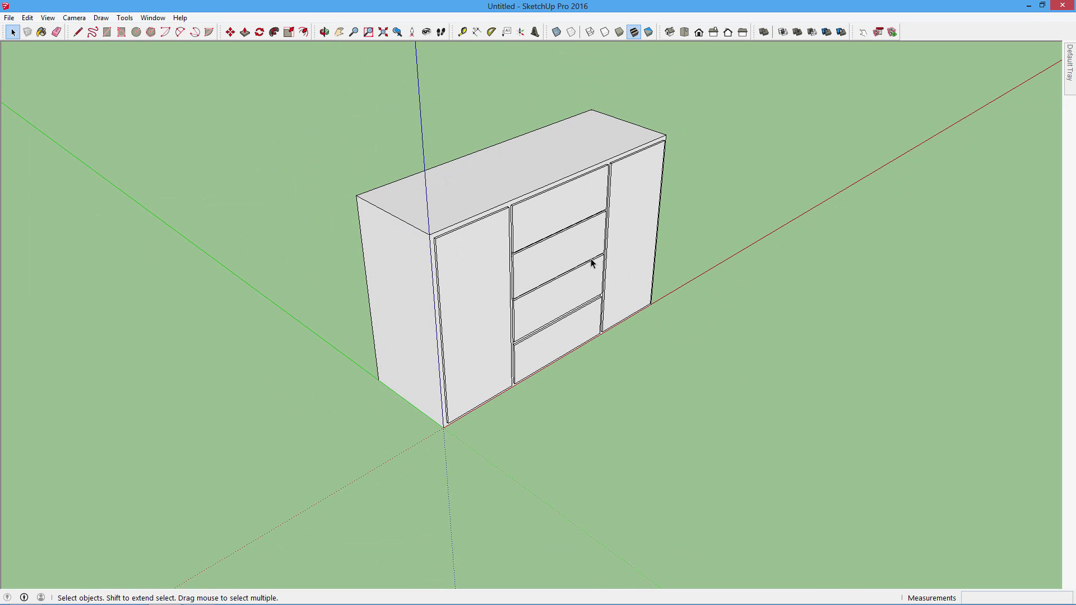
scroll(564, 296, "up", 2)
left_click(324, 33)
left_click_drag(550, 310, 530, 311)
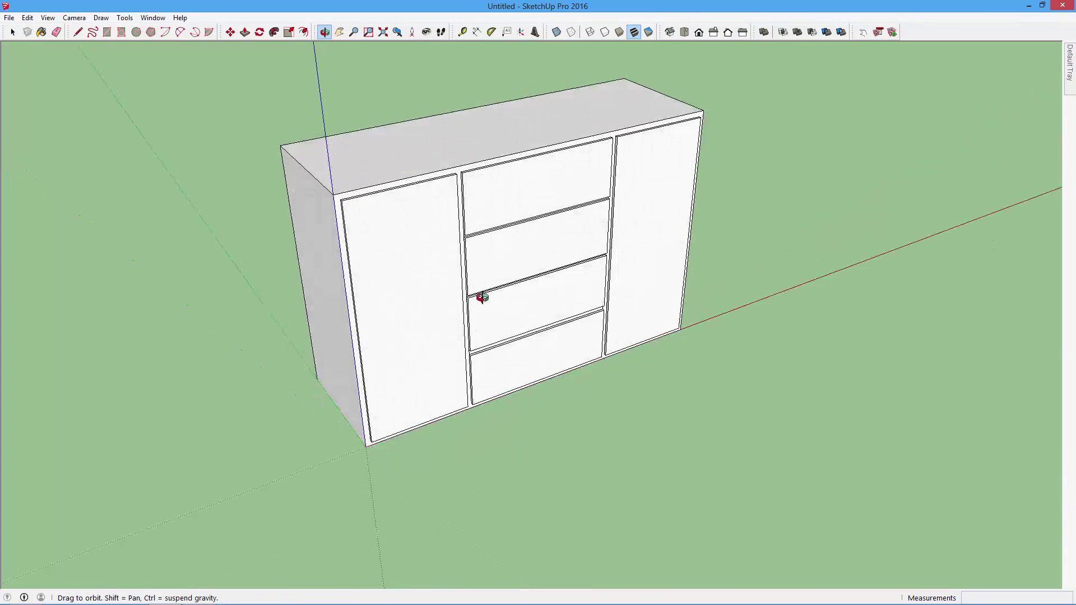